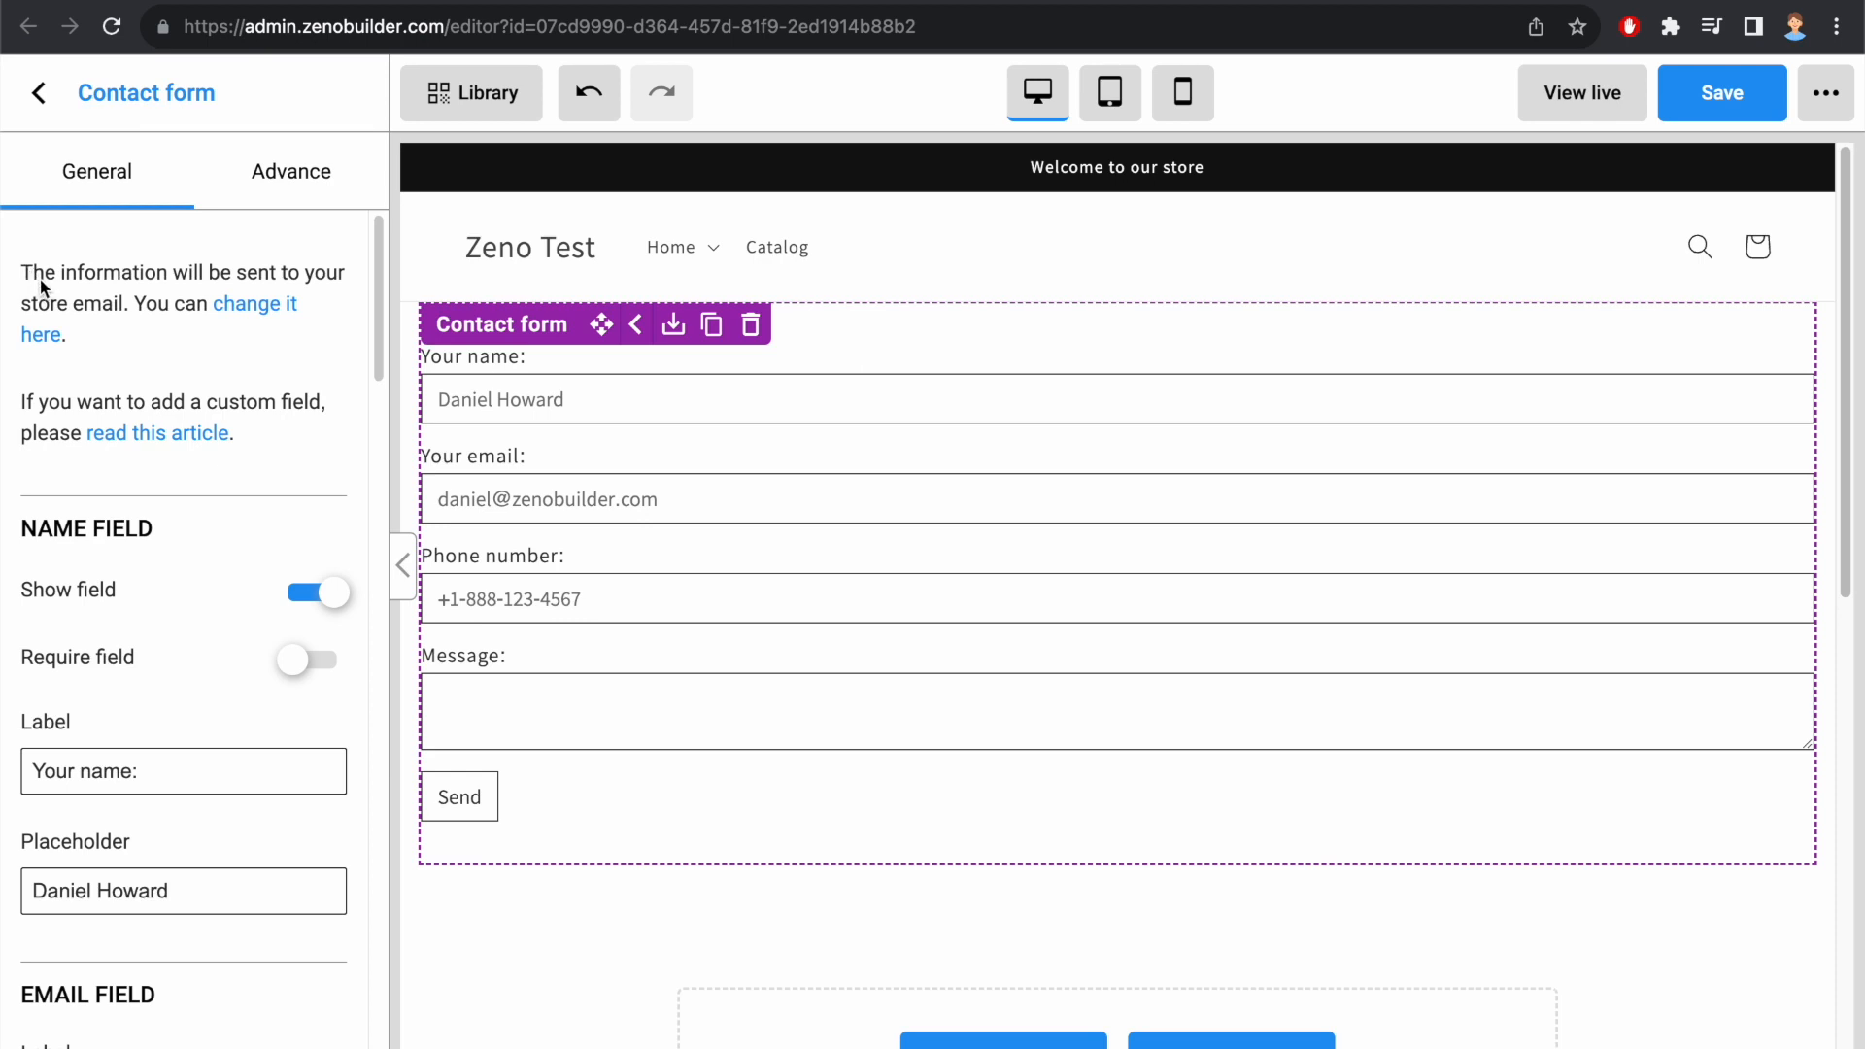
Step: Open the store's profile details in Shopify to view the store email, and open the article about adding custom fields
click(280, 309)
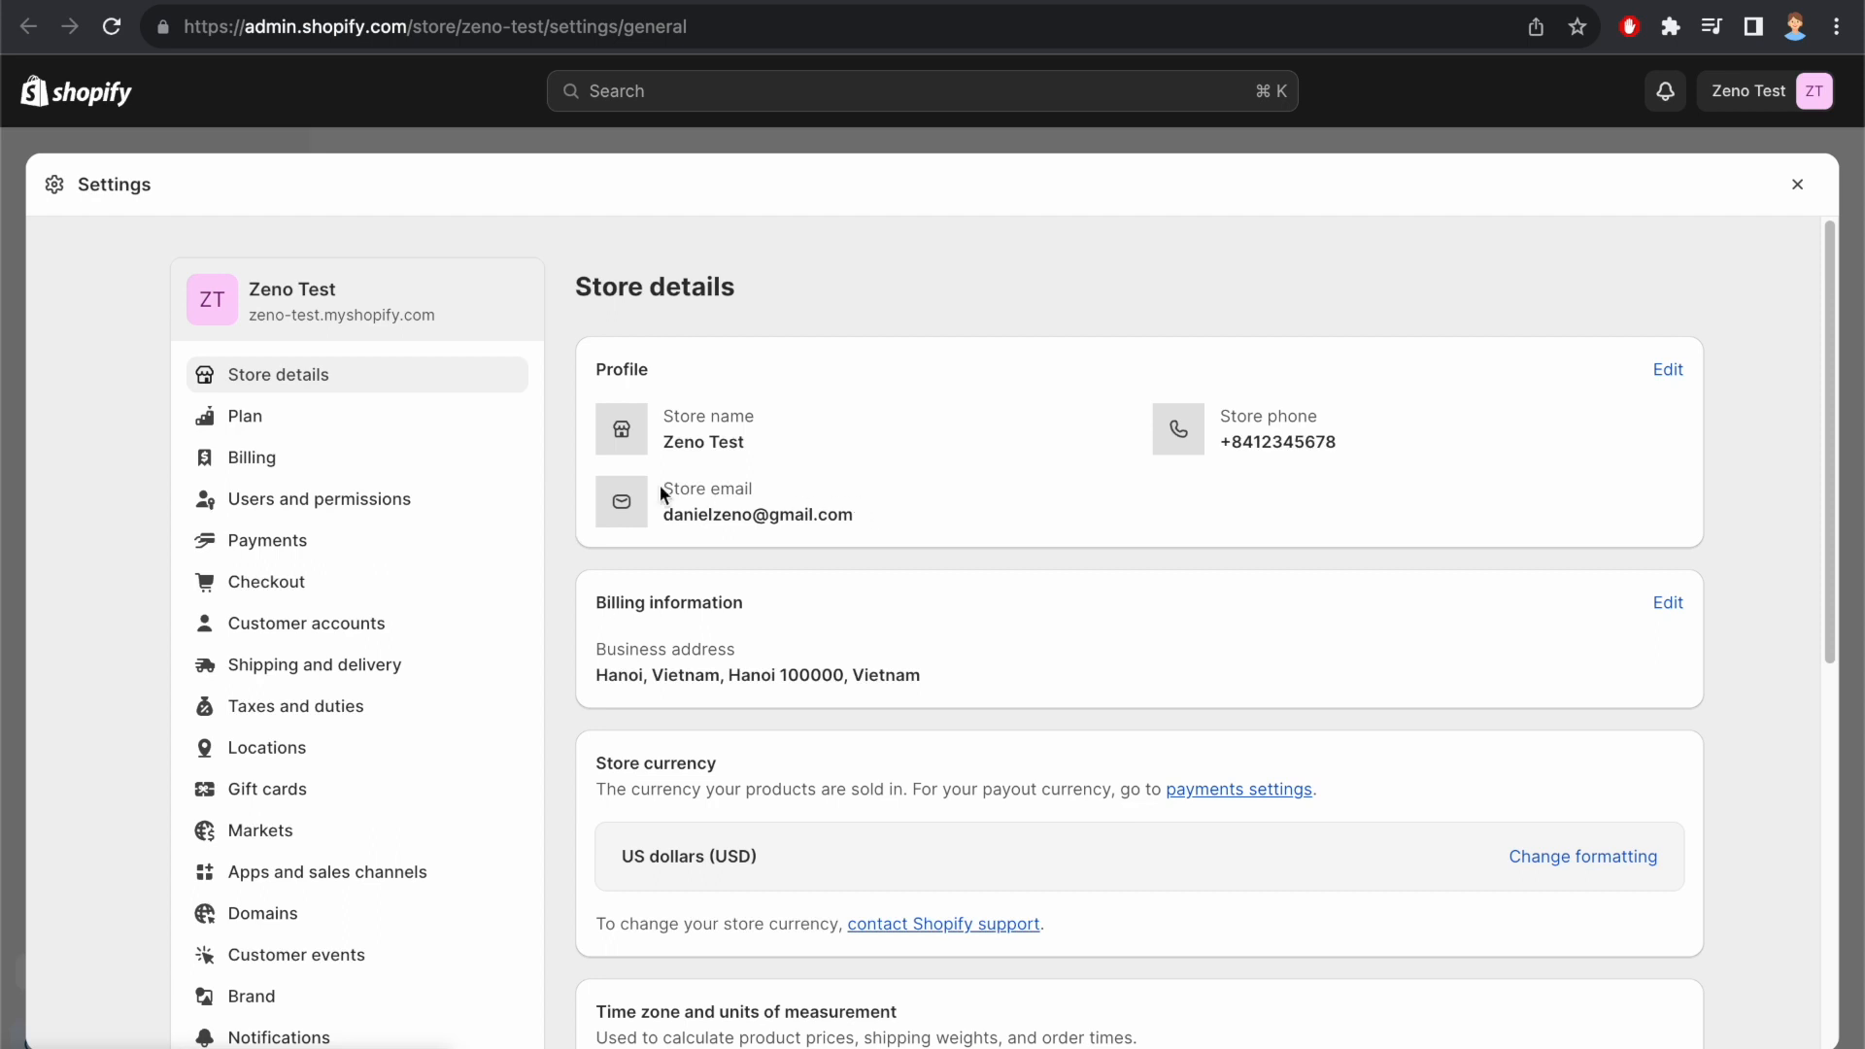
drag(663, 486, 784, 487)
click(1669, 371)
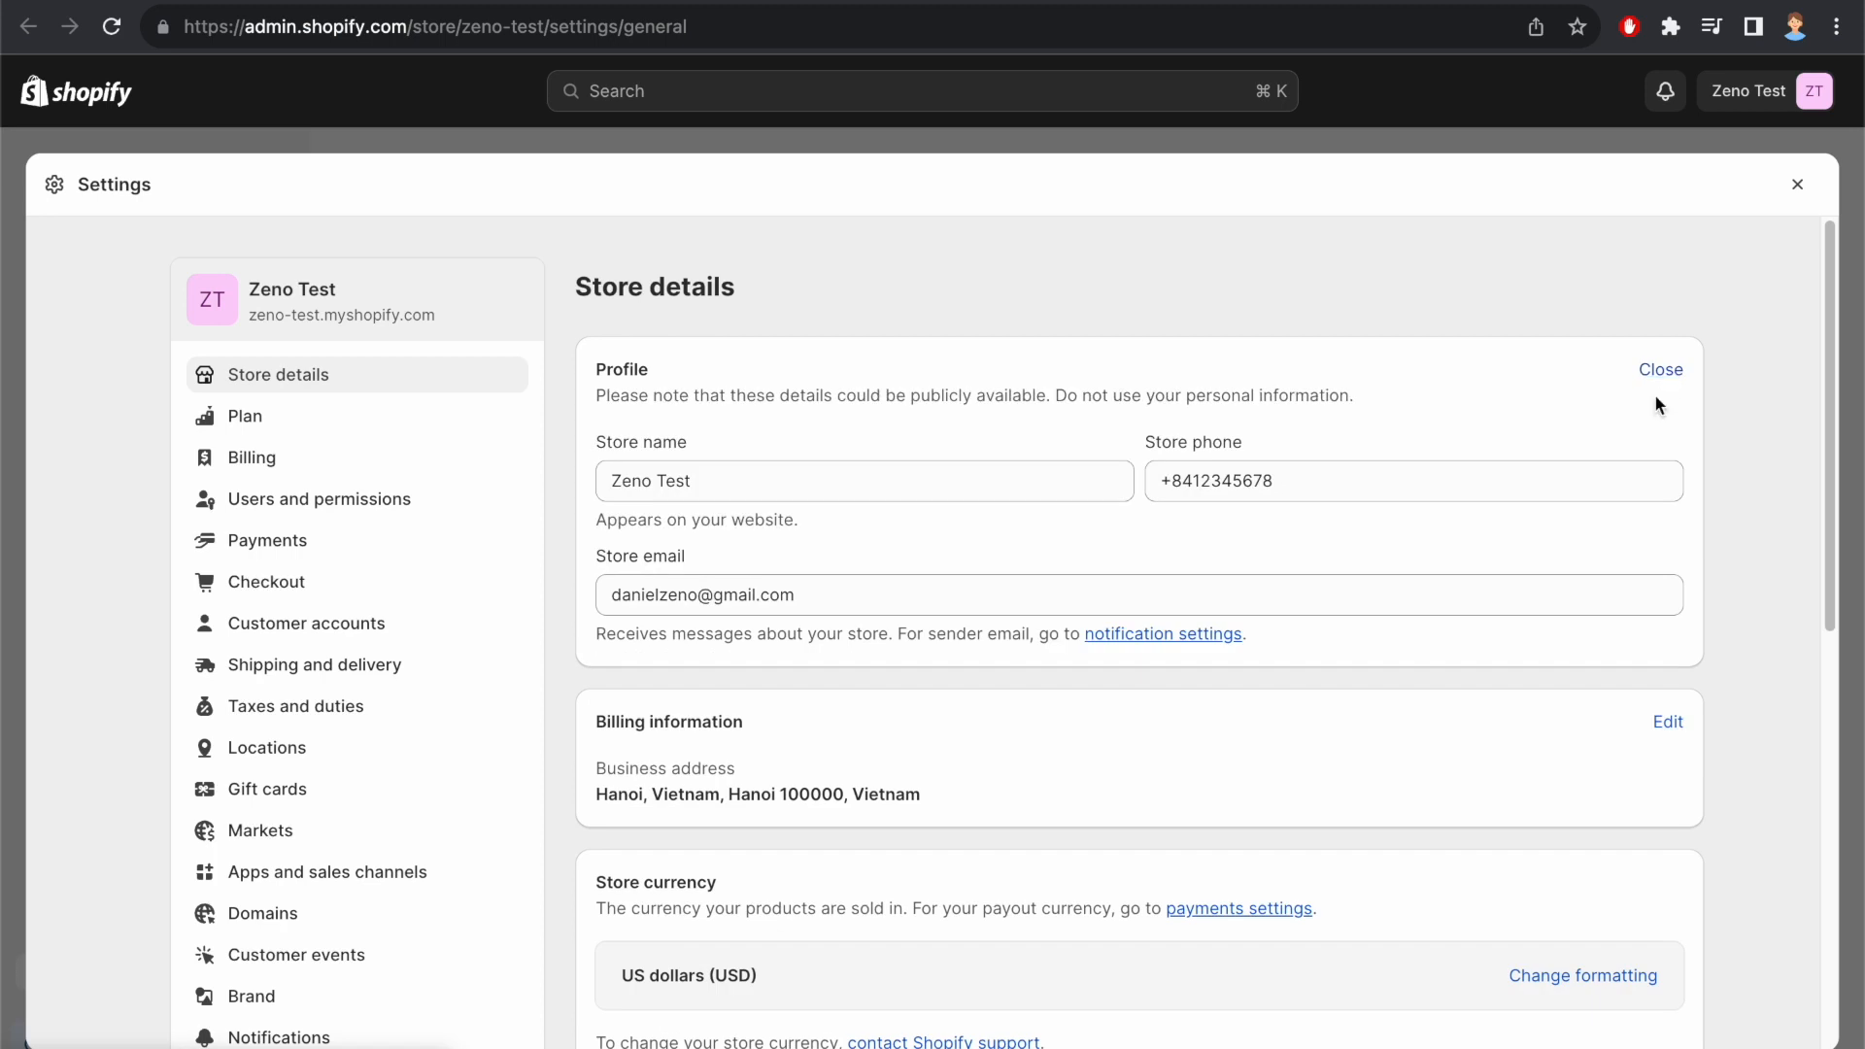
drag(845, 609, 689, 575)
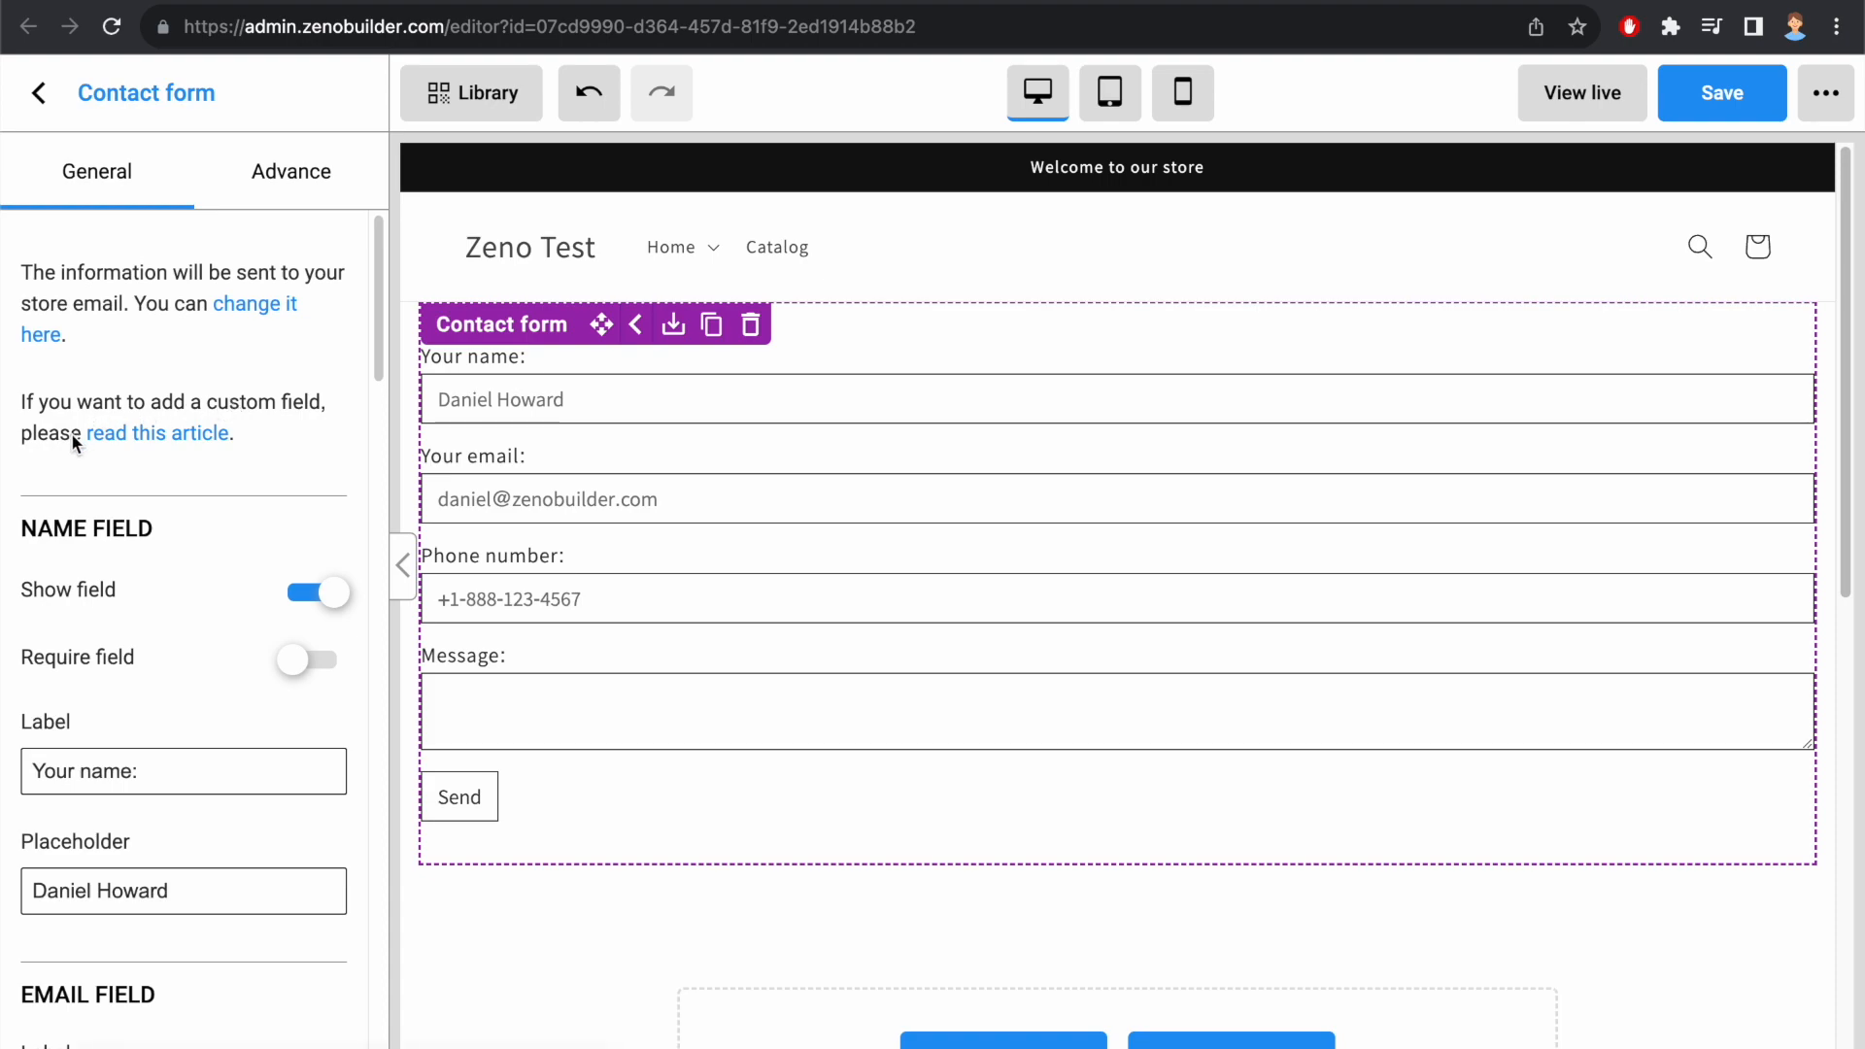
click(190, 439)
Step: Try out the name field's Show field and Require field options, restoring each to its original state
click(325, 589)
click(329, 595)
click(312, 659)
click(313, 659)
Step: Set the name field's label to "Full name:" and its placeholder to a sample full name
double_click(51, 770)
text(Full)
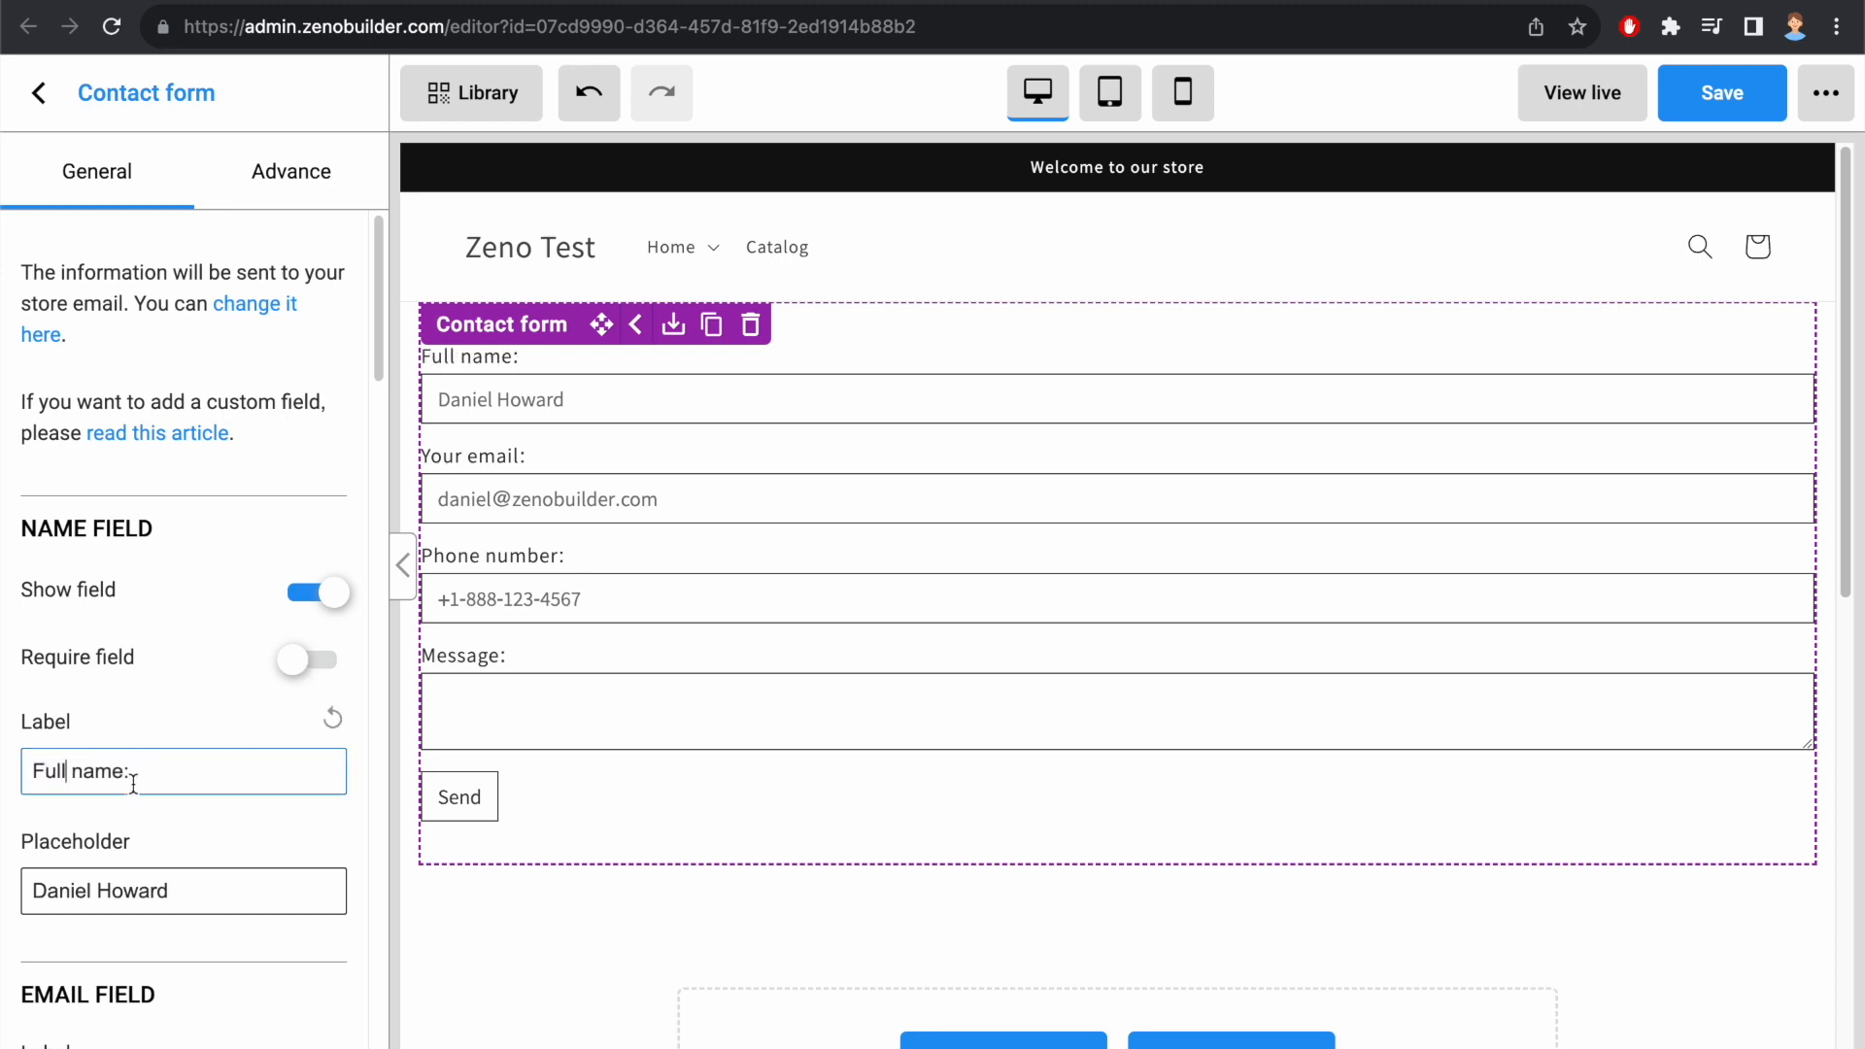
triple_click(133, 883)
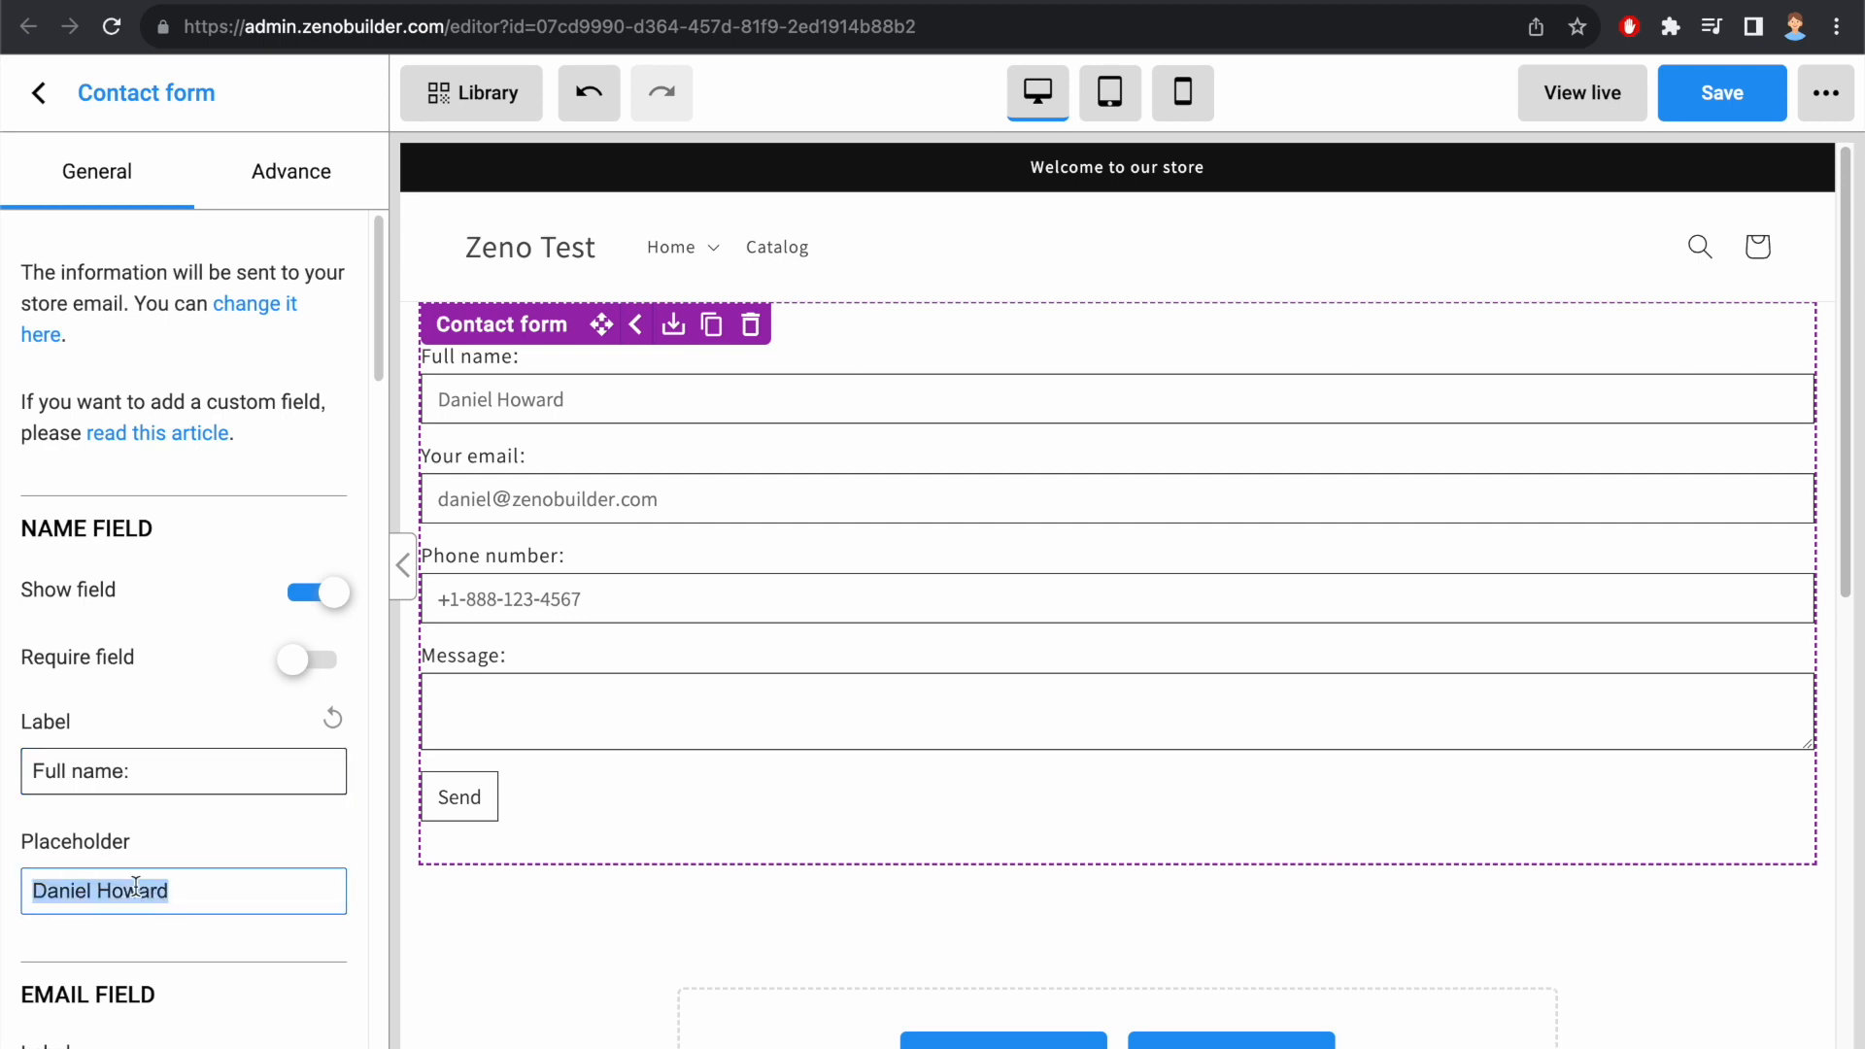
text(Charles)
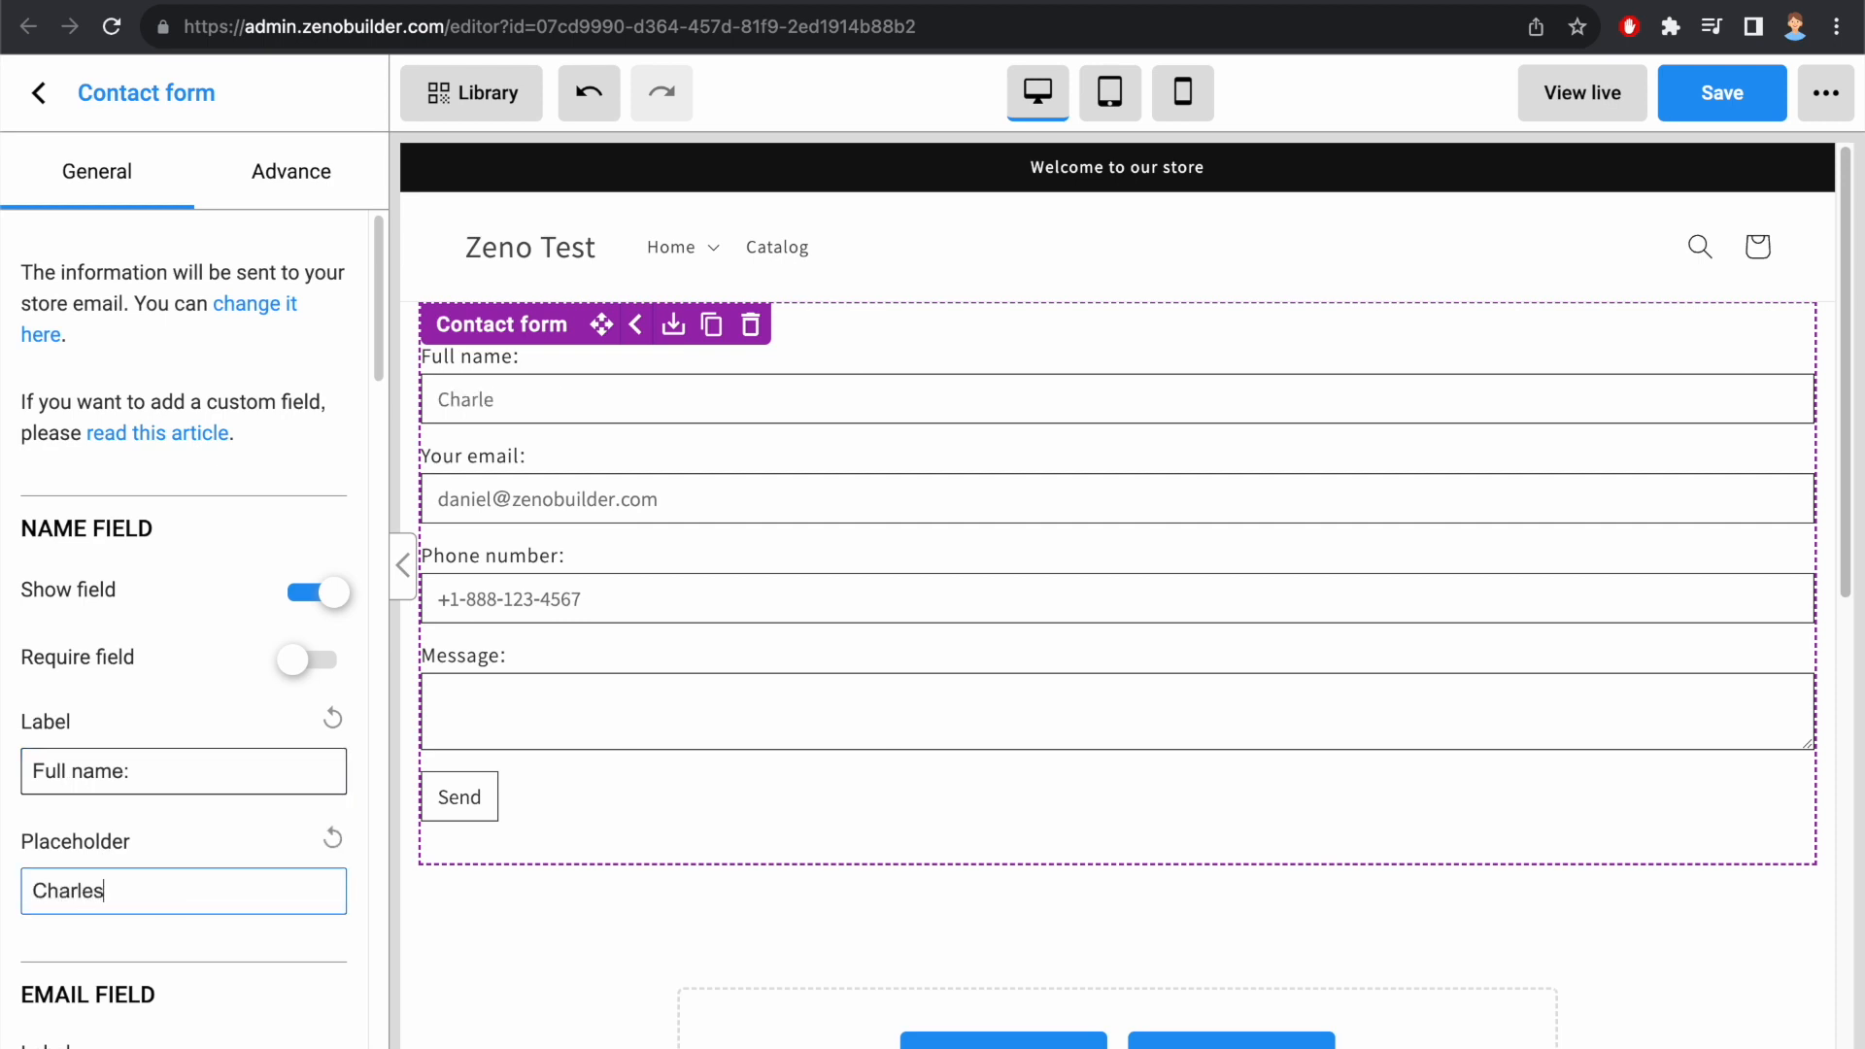
text( Smith)
Step: Set the email field's label to "Email address:" and its placeholder to a sample e-mail address
scroll(33, 447, down, 6)
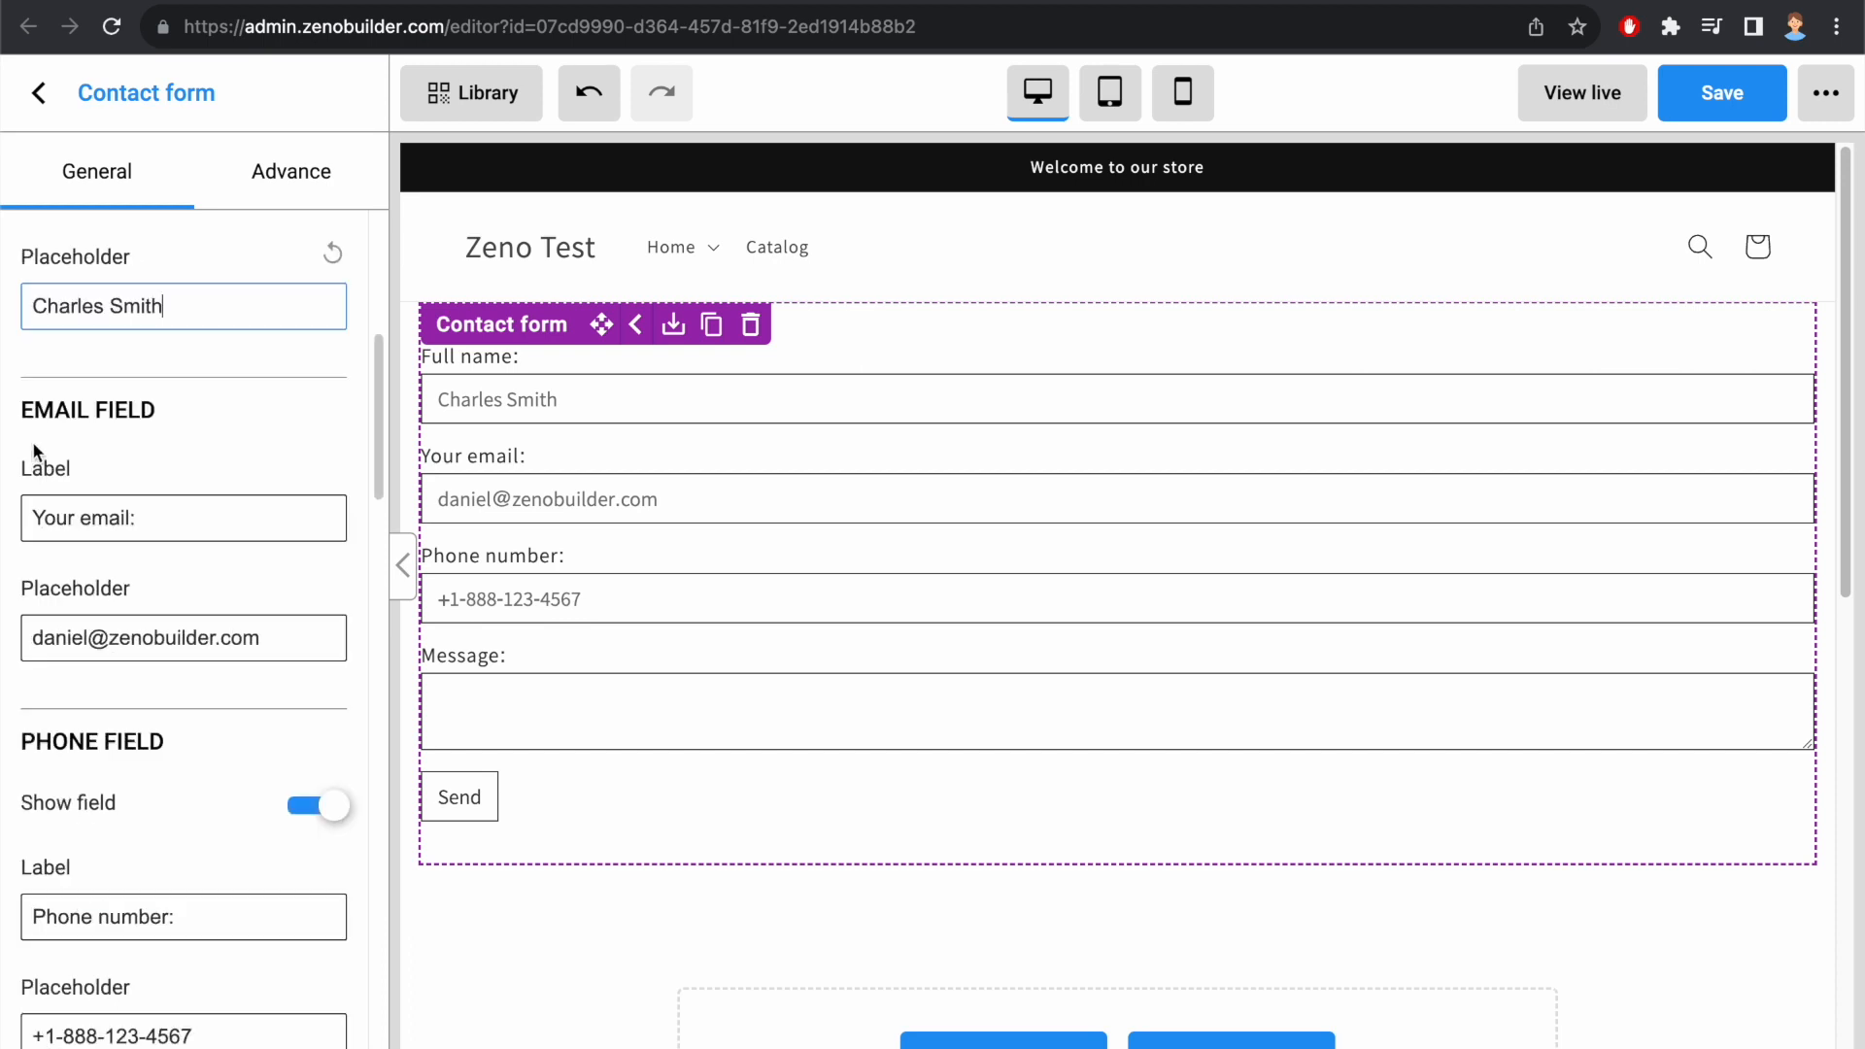
click(83, 425)
double_click(113, 520)
triple_click(112, 520)
text(Email a)
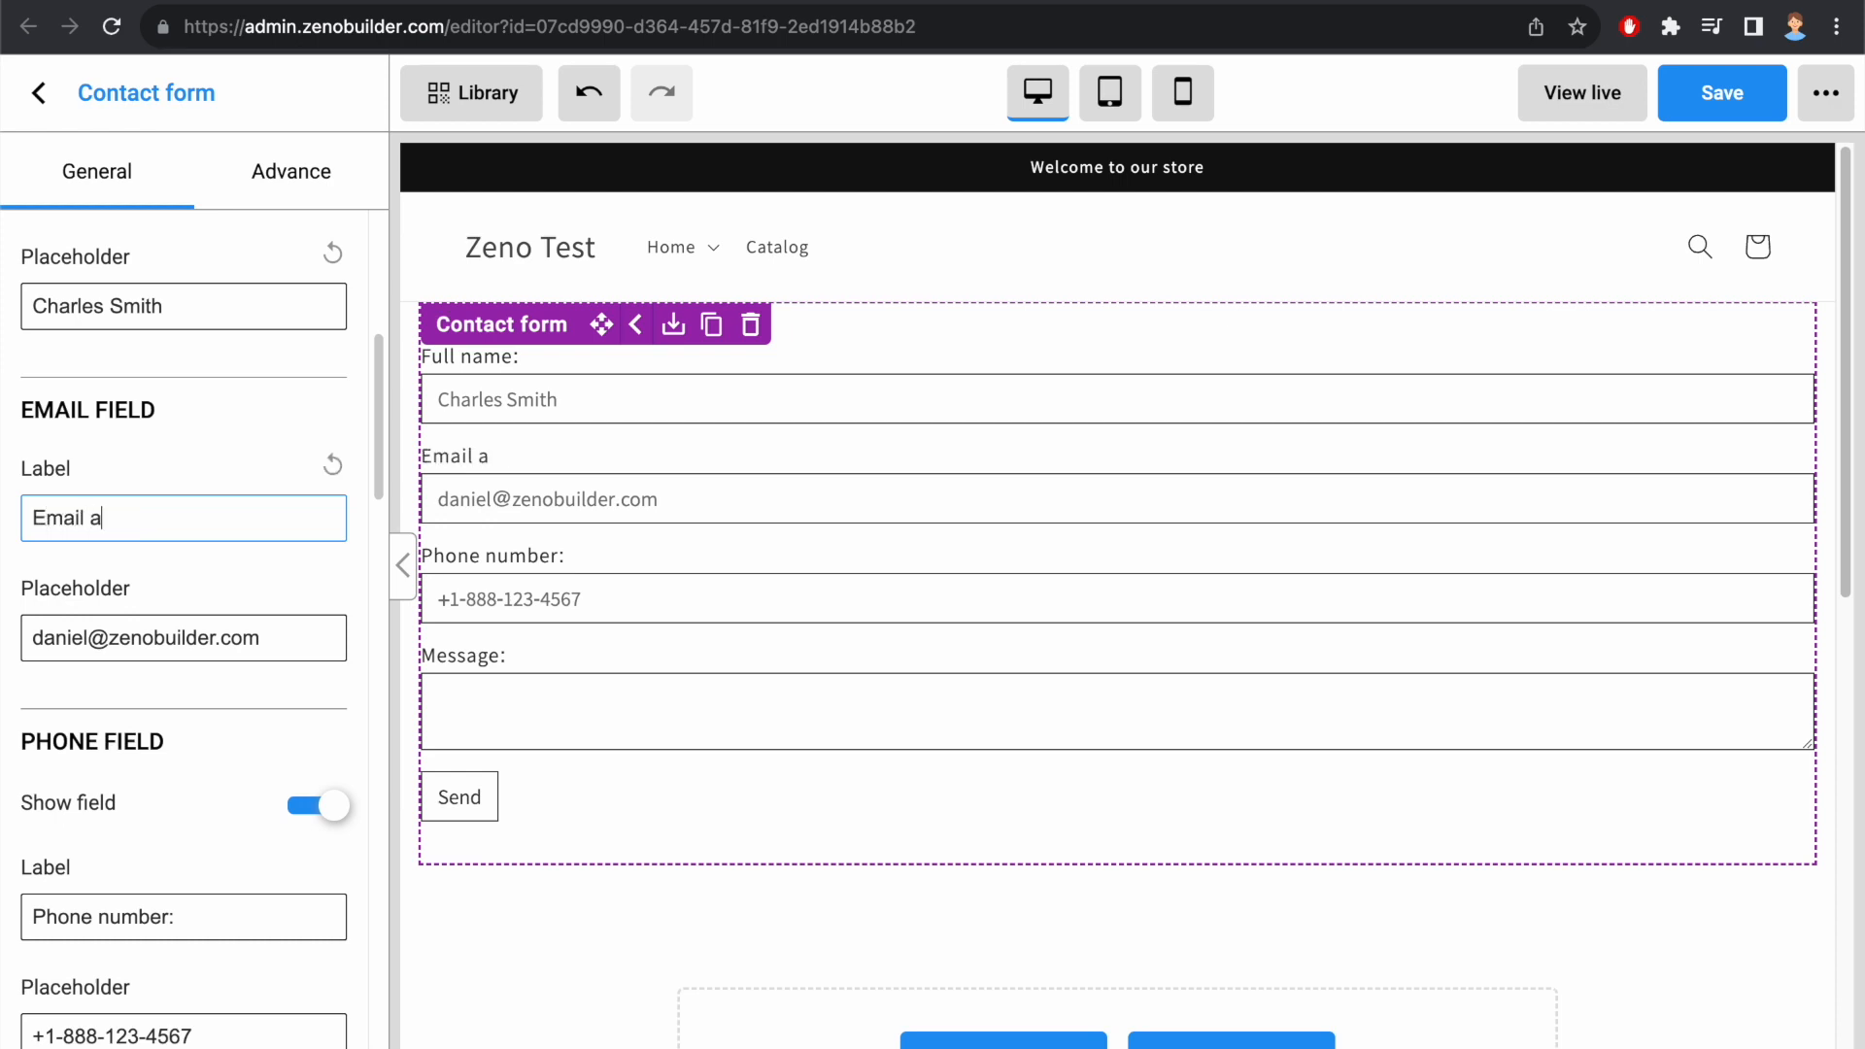
text(ddressL:)
triple_click(113, 636)
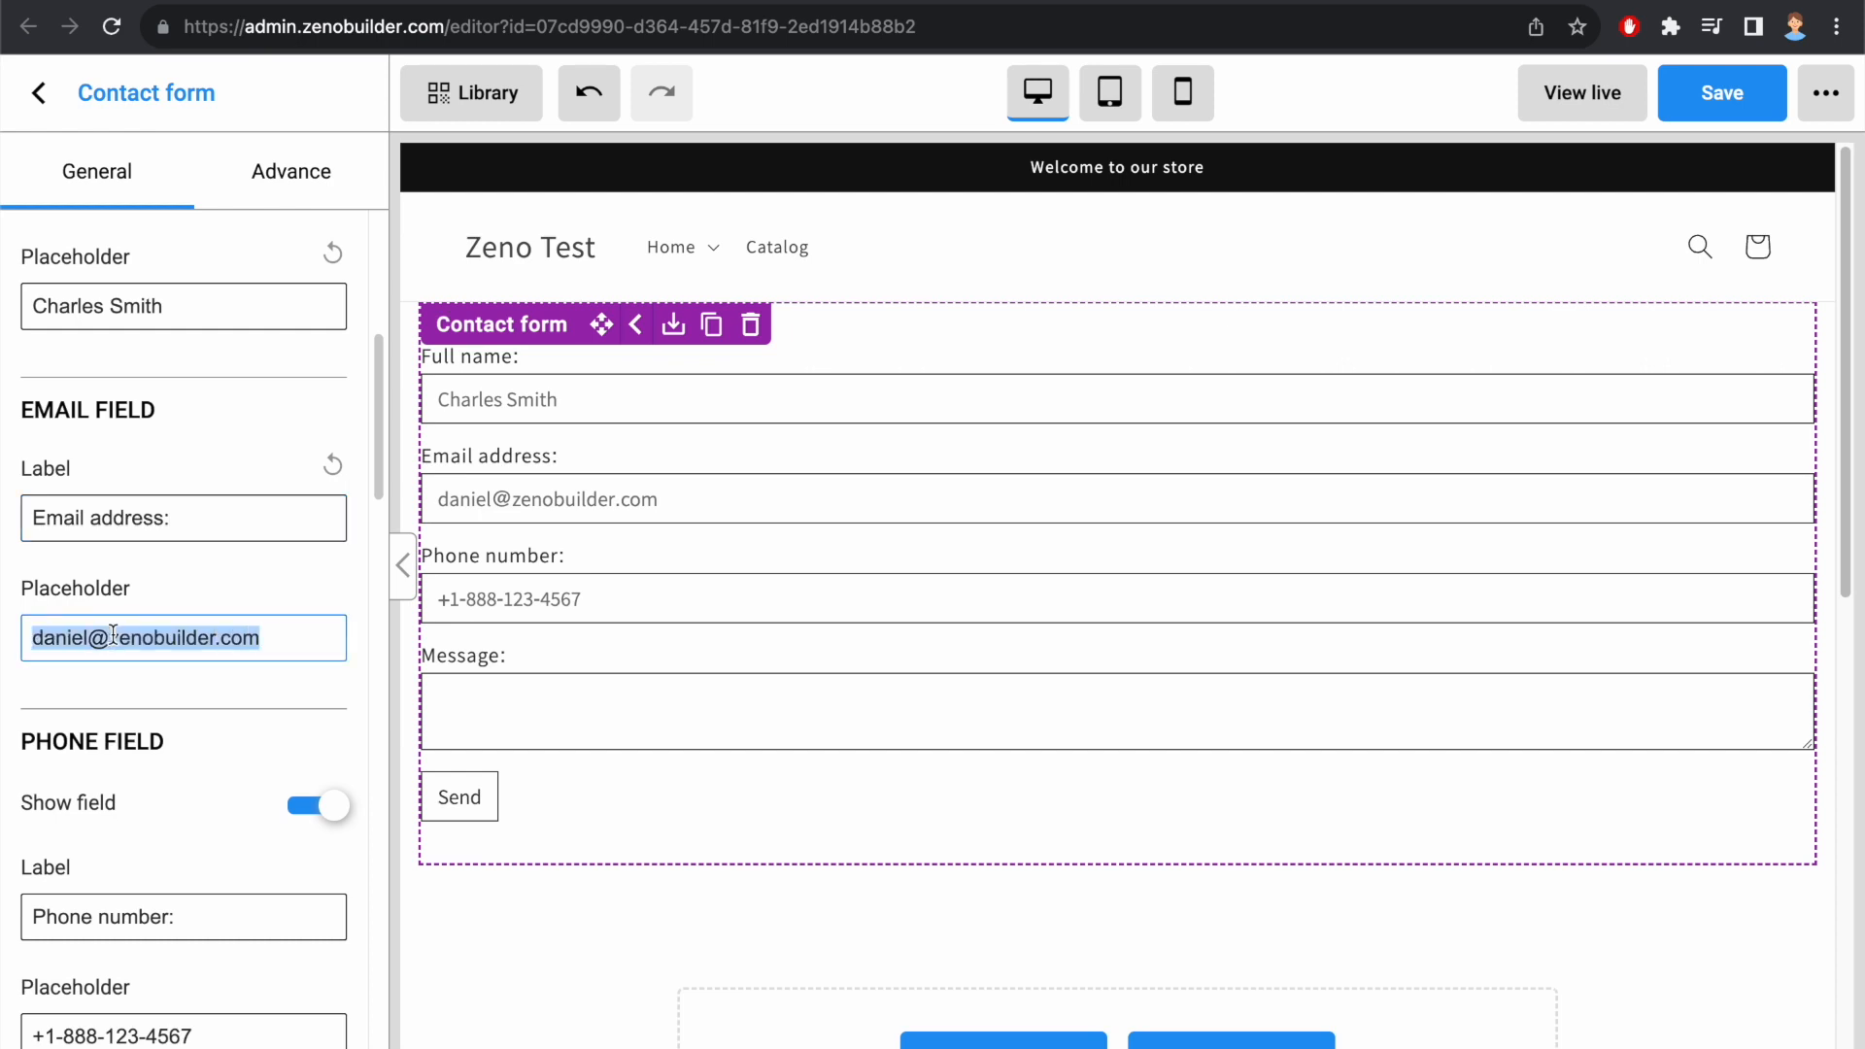
text(example@g,a)
key(BackSpace)
text(mail.com)
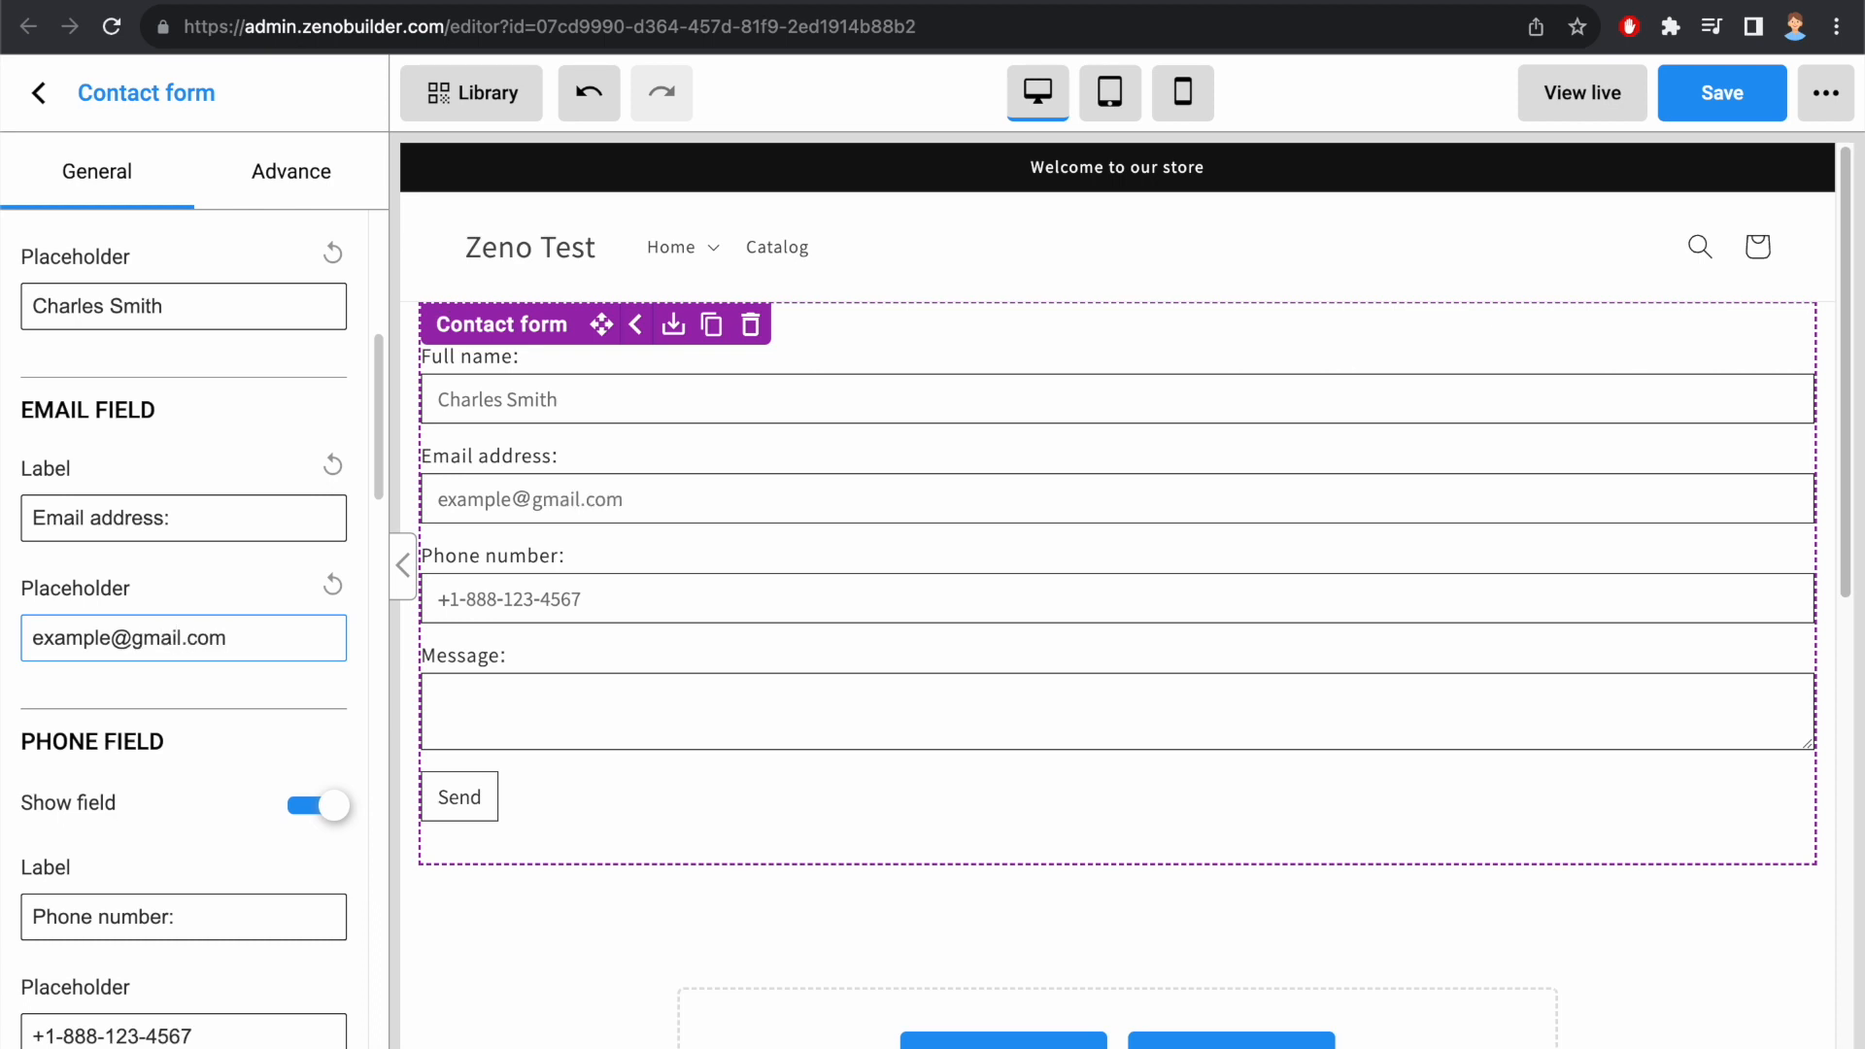
Step: Try out the phone field's Show field and Require field options, restoring both, and select its label and placeholder texts
scroll(112, 517, down, 3)
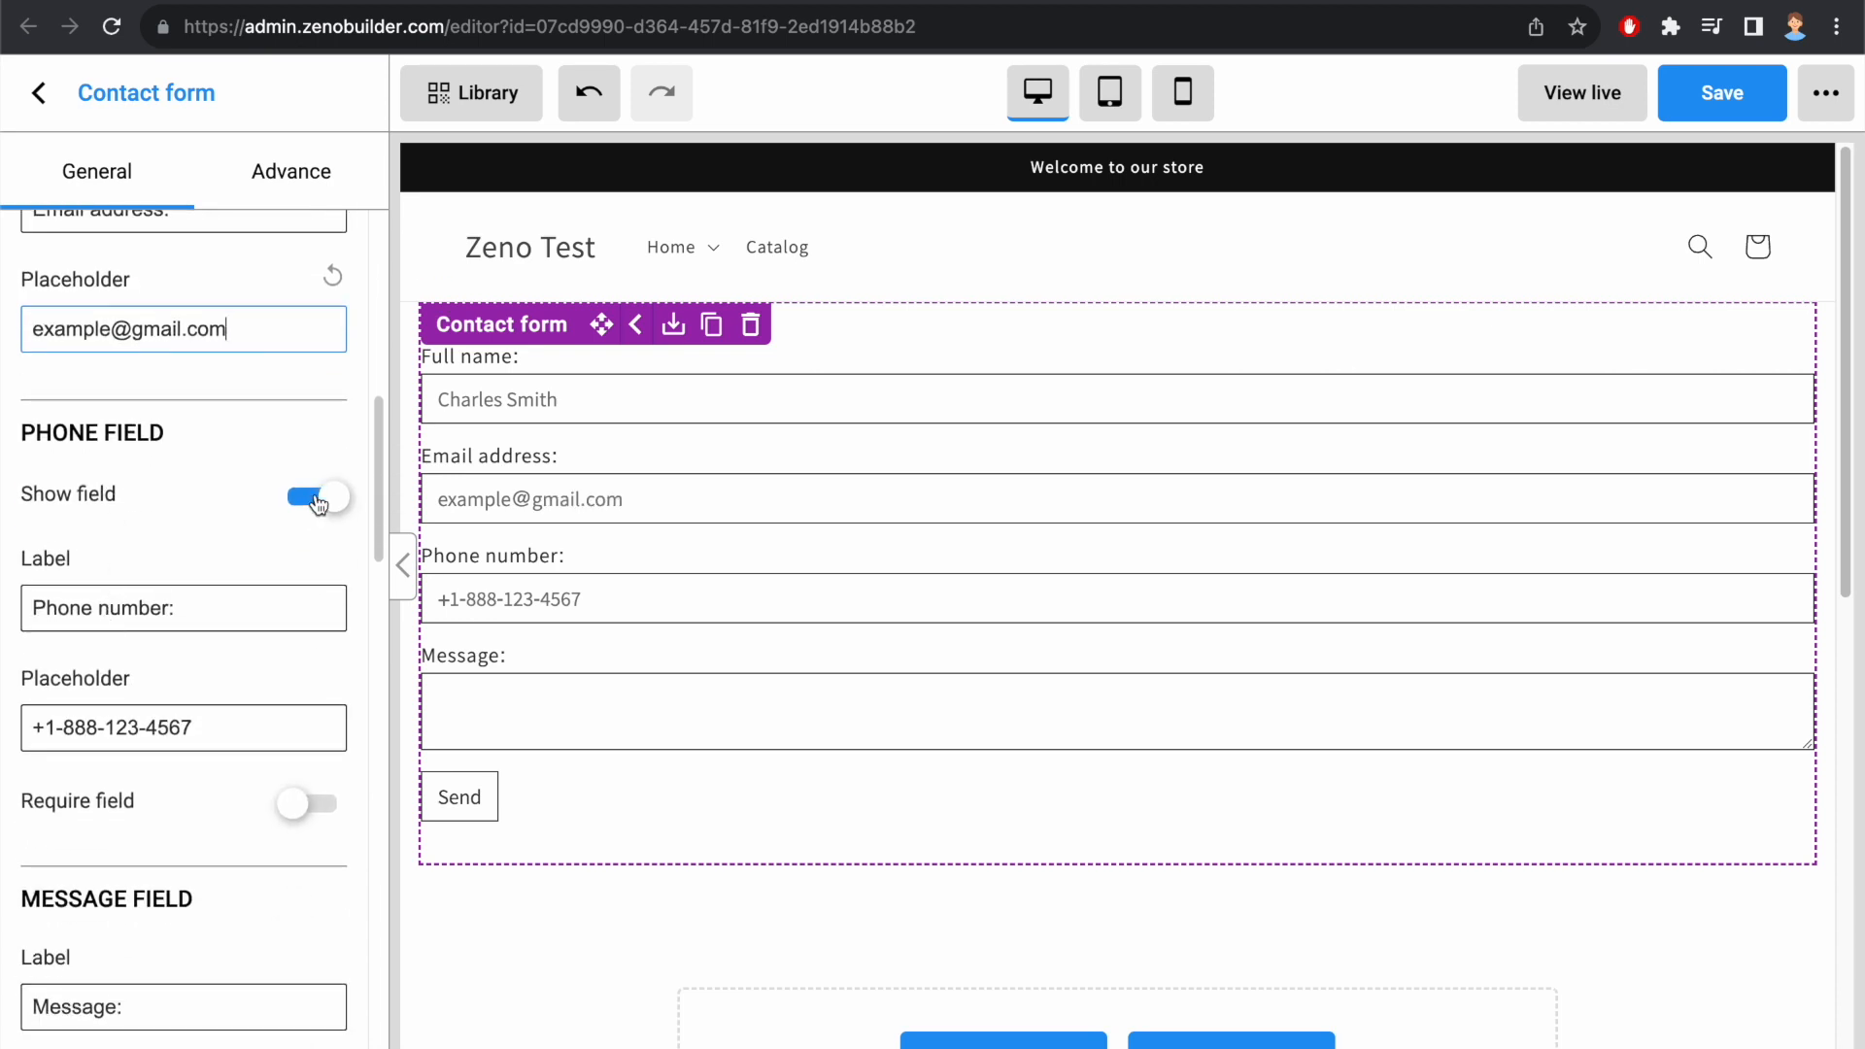
click(318, 498)
click(317, 498)
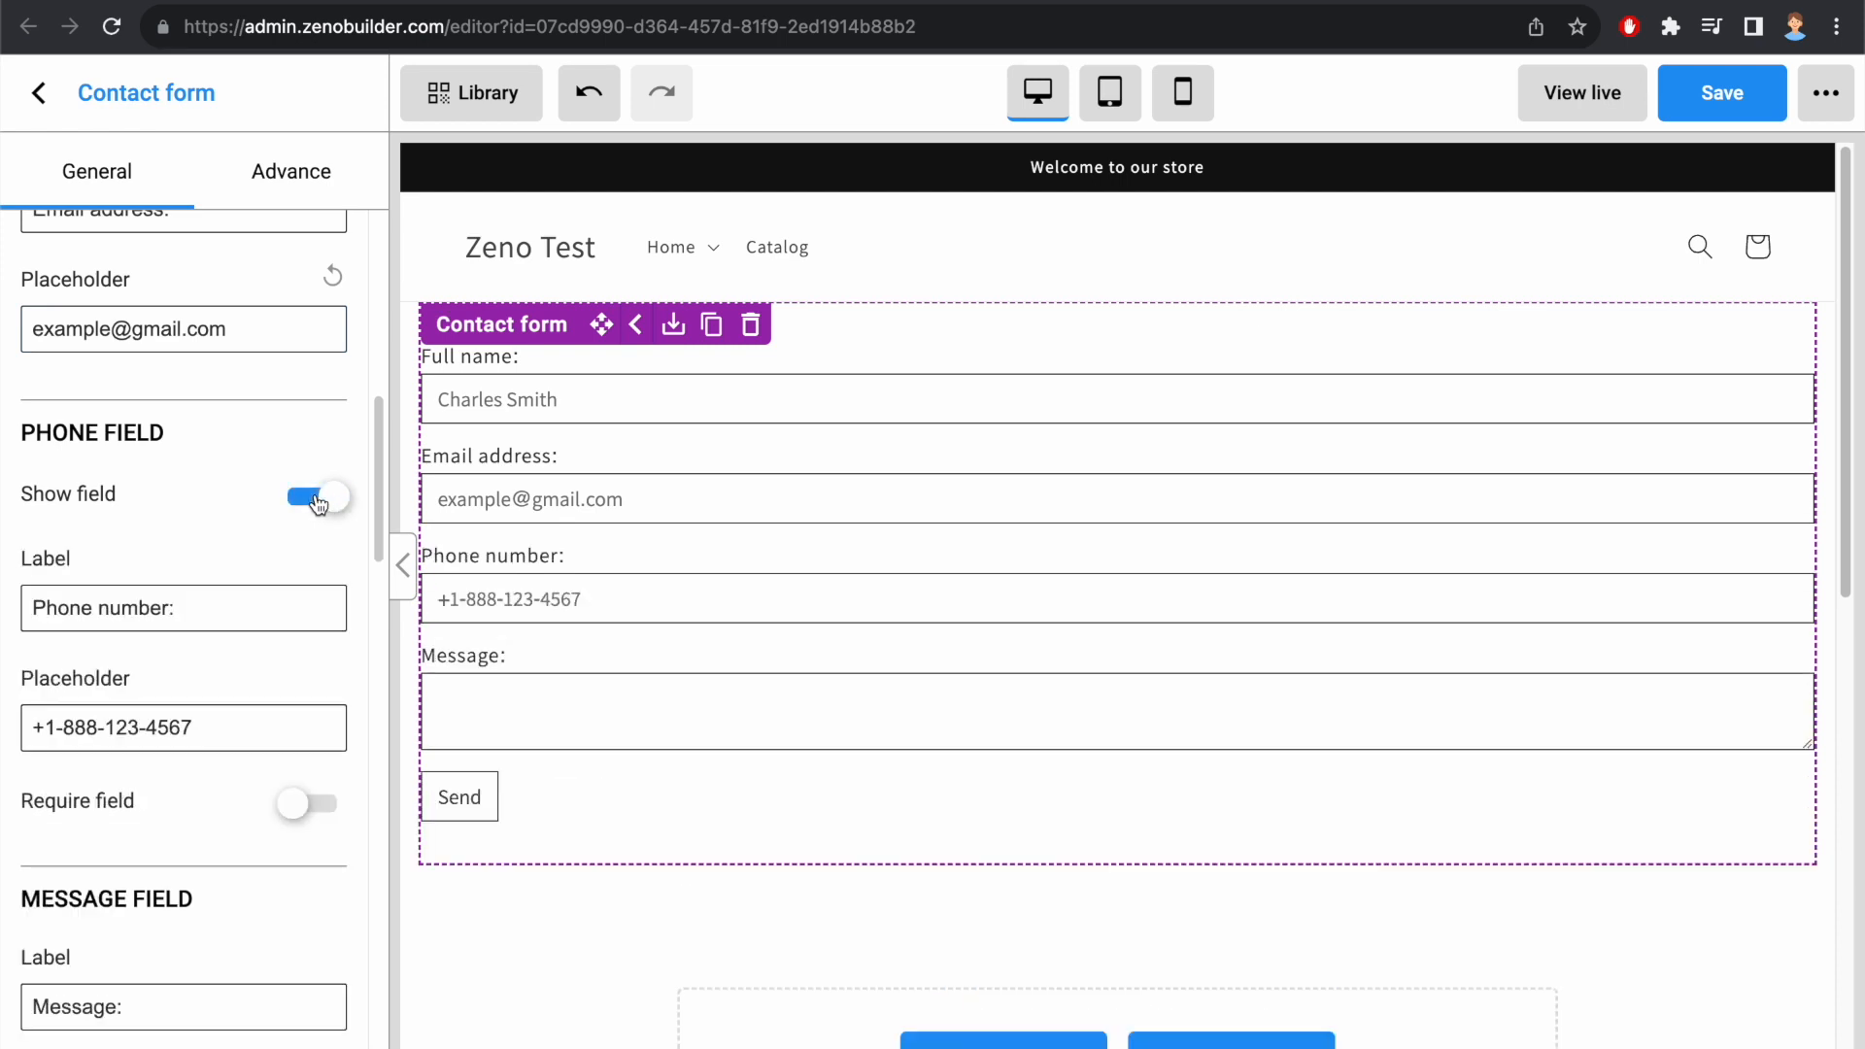
drag(181, 607, 37, 607)
drag(225, 723, 136, 690)
scroll(194, 738, down, 1)
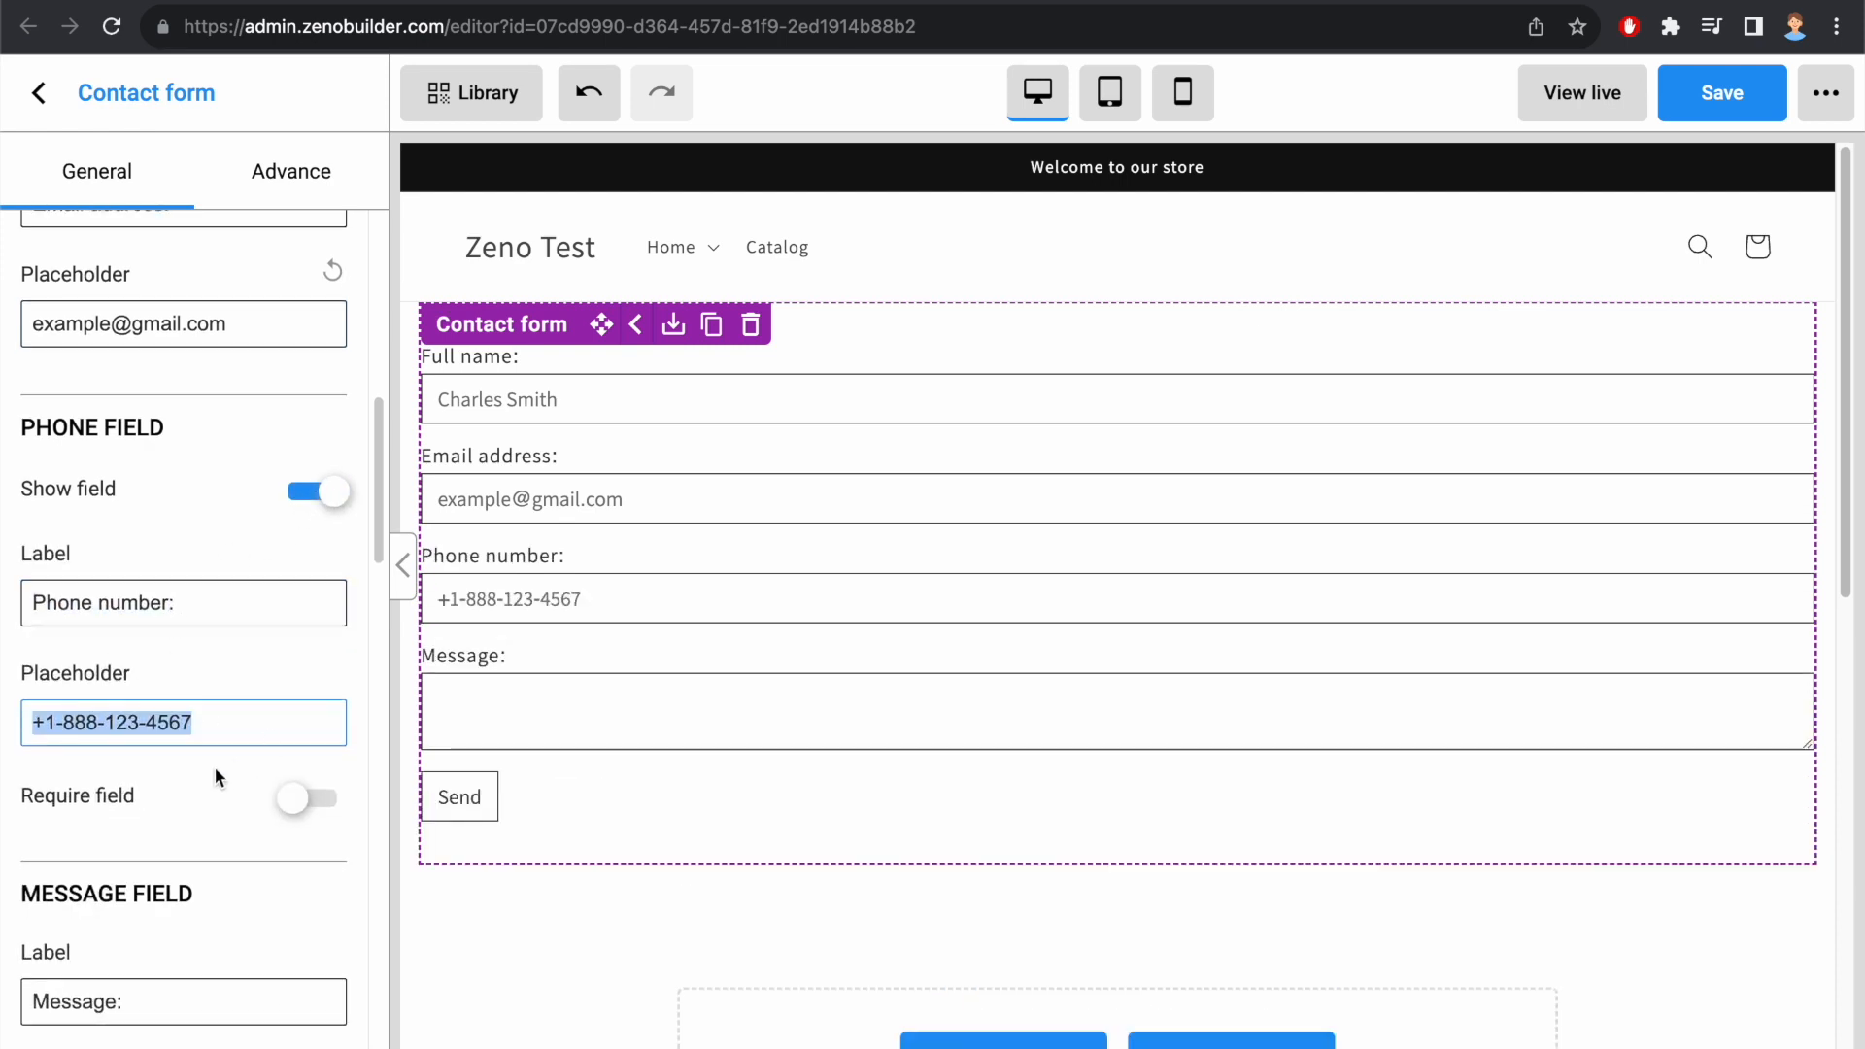
click(304, 809)
click(304, 809)
click(305, 810)
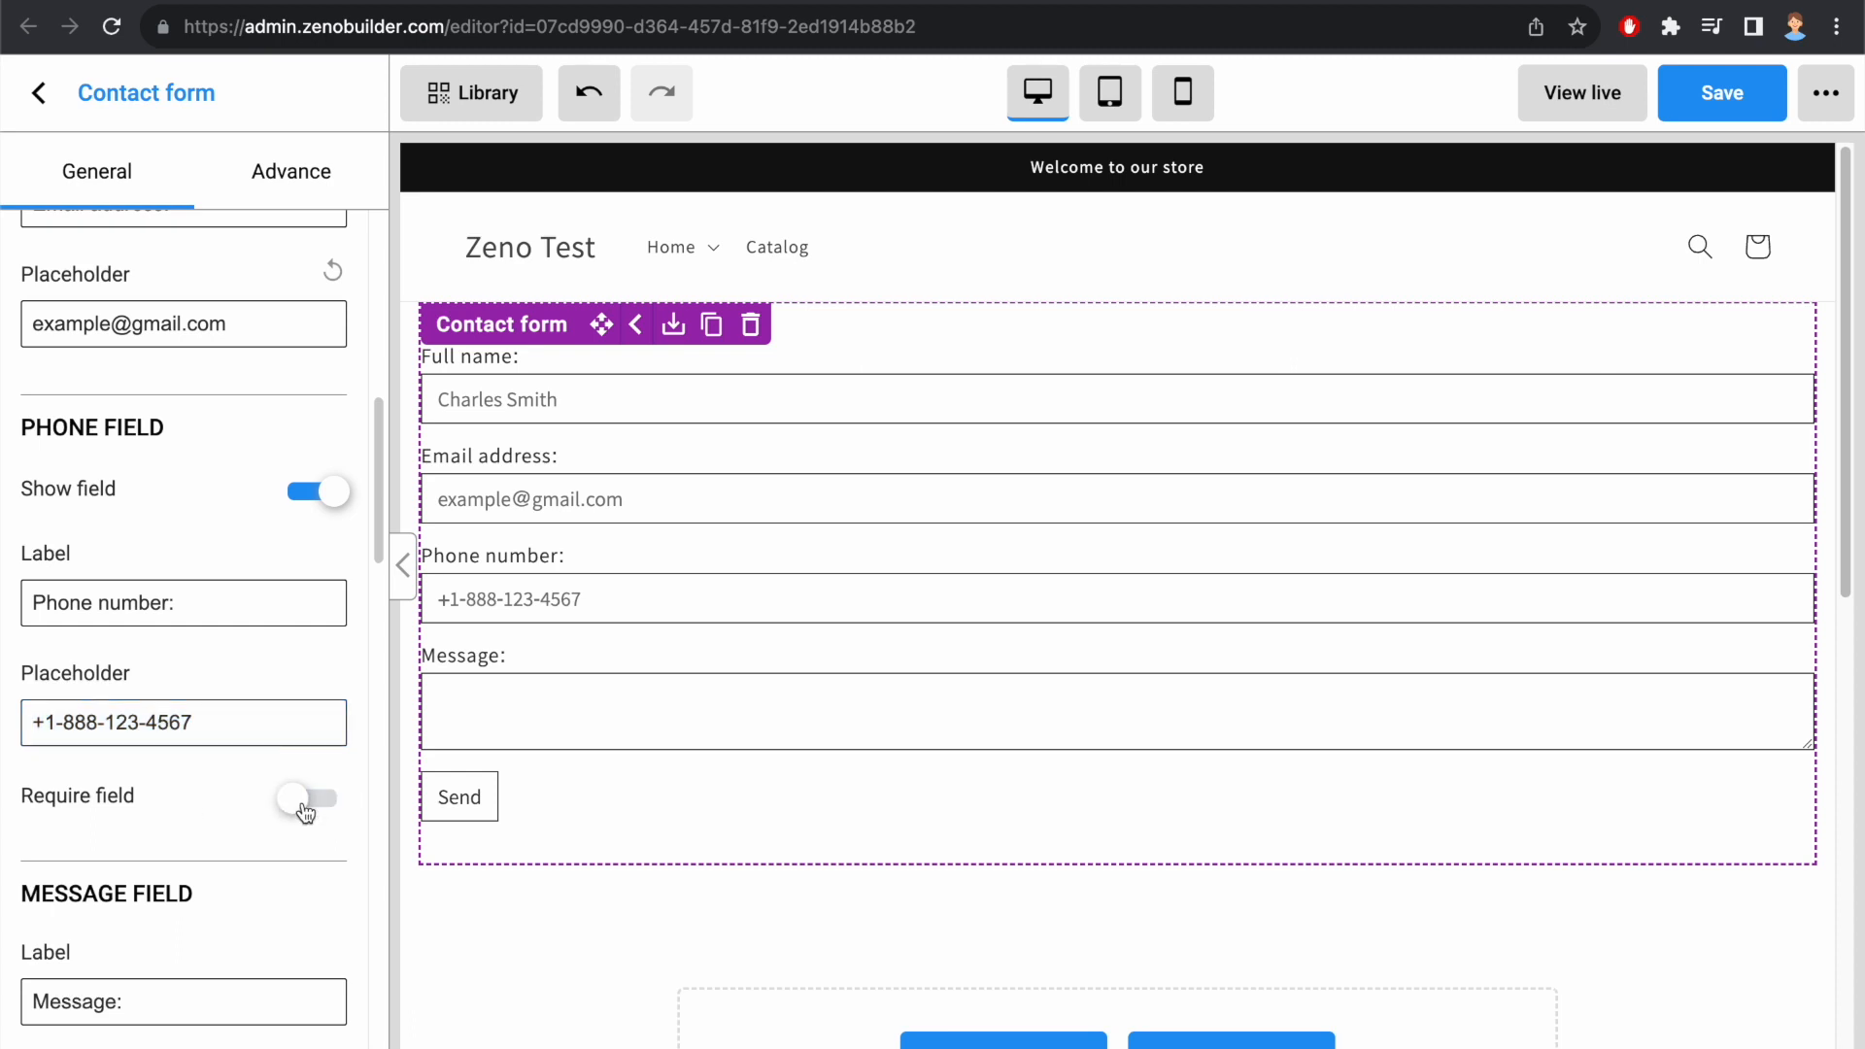
Step: Set the message field's placeholder to "Your message"
scroll(262, 784, down, 5)
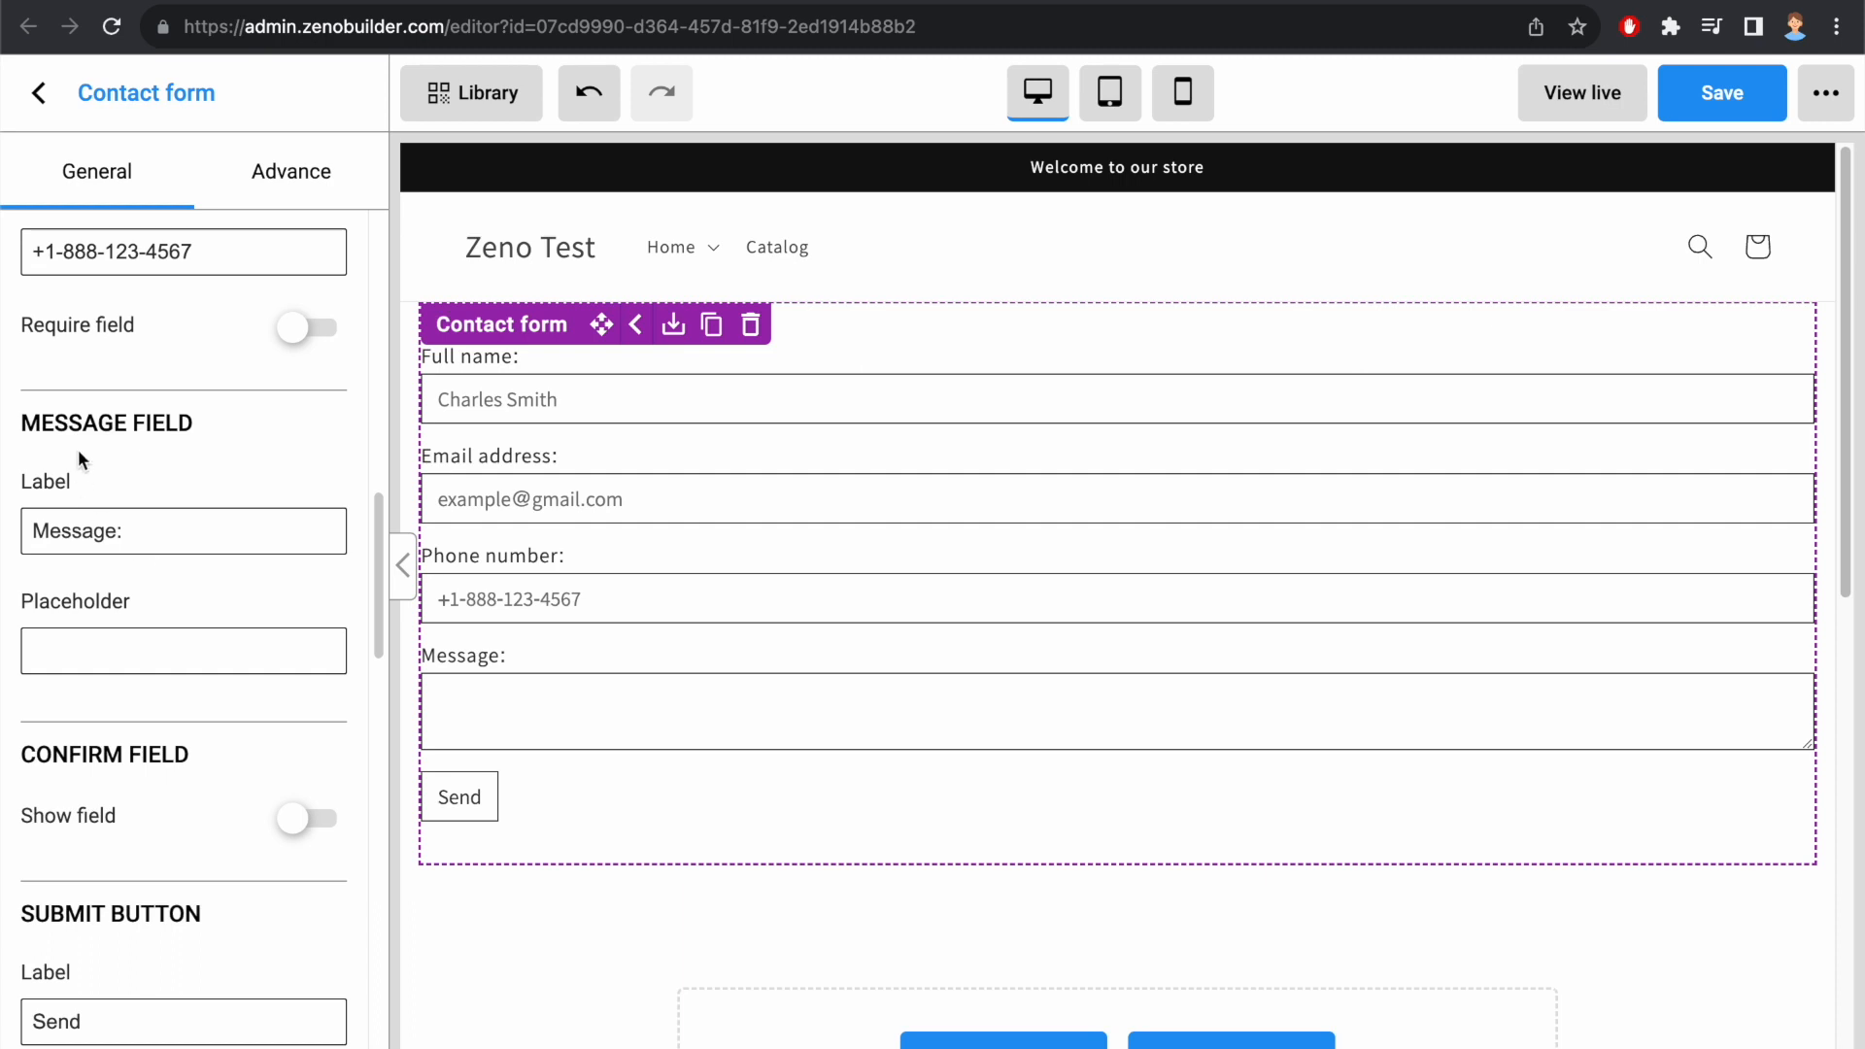
drag(148, 533, 34, 533)
click(123, 651)
text(Your message)
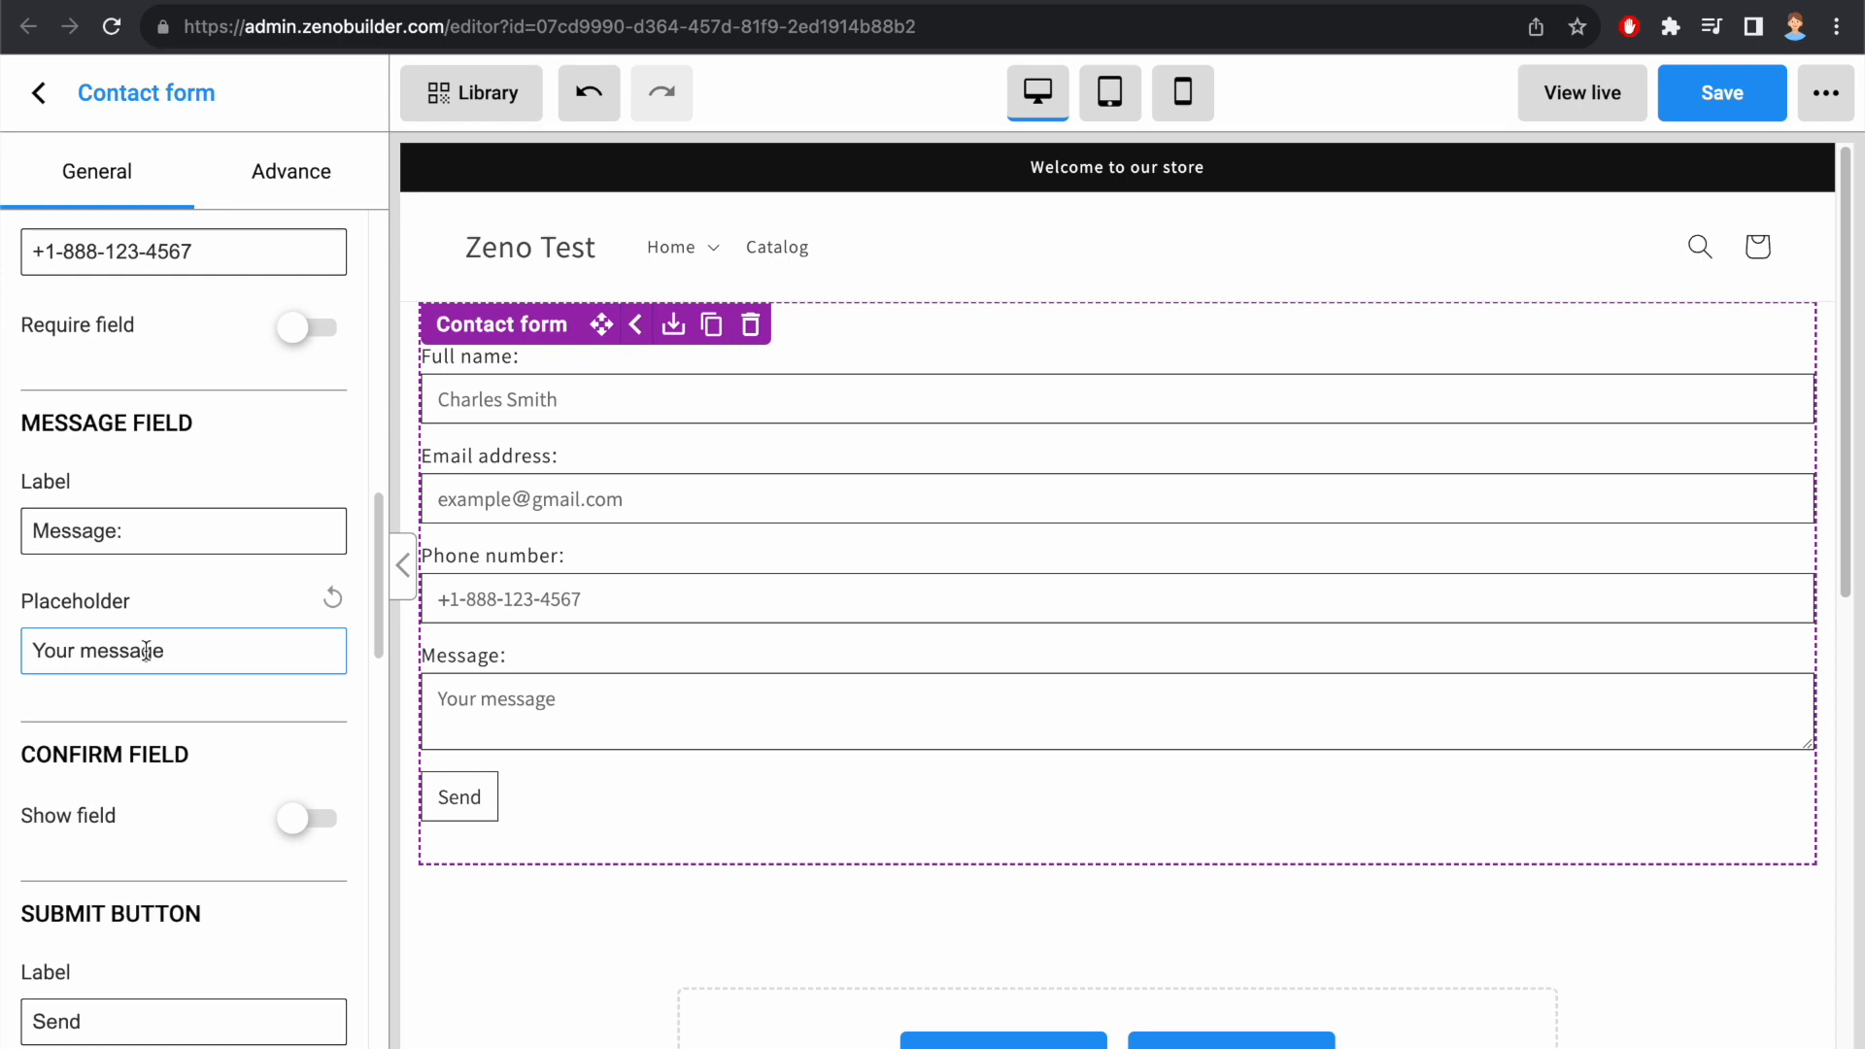
Step: Show the confirm field in the contact form and select its label text
scroll(387, 604, down, 3)
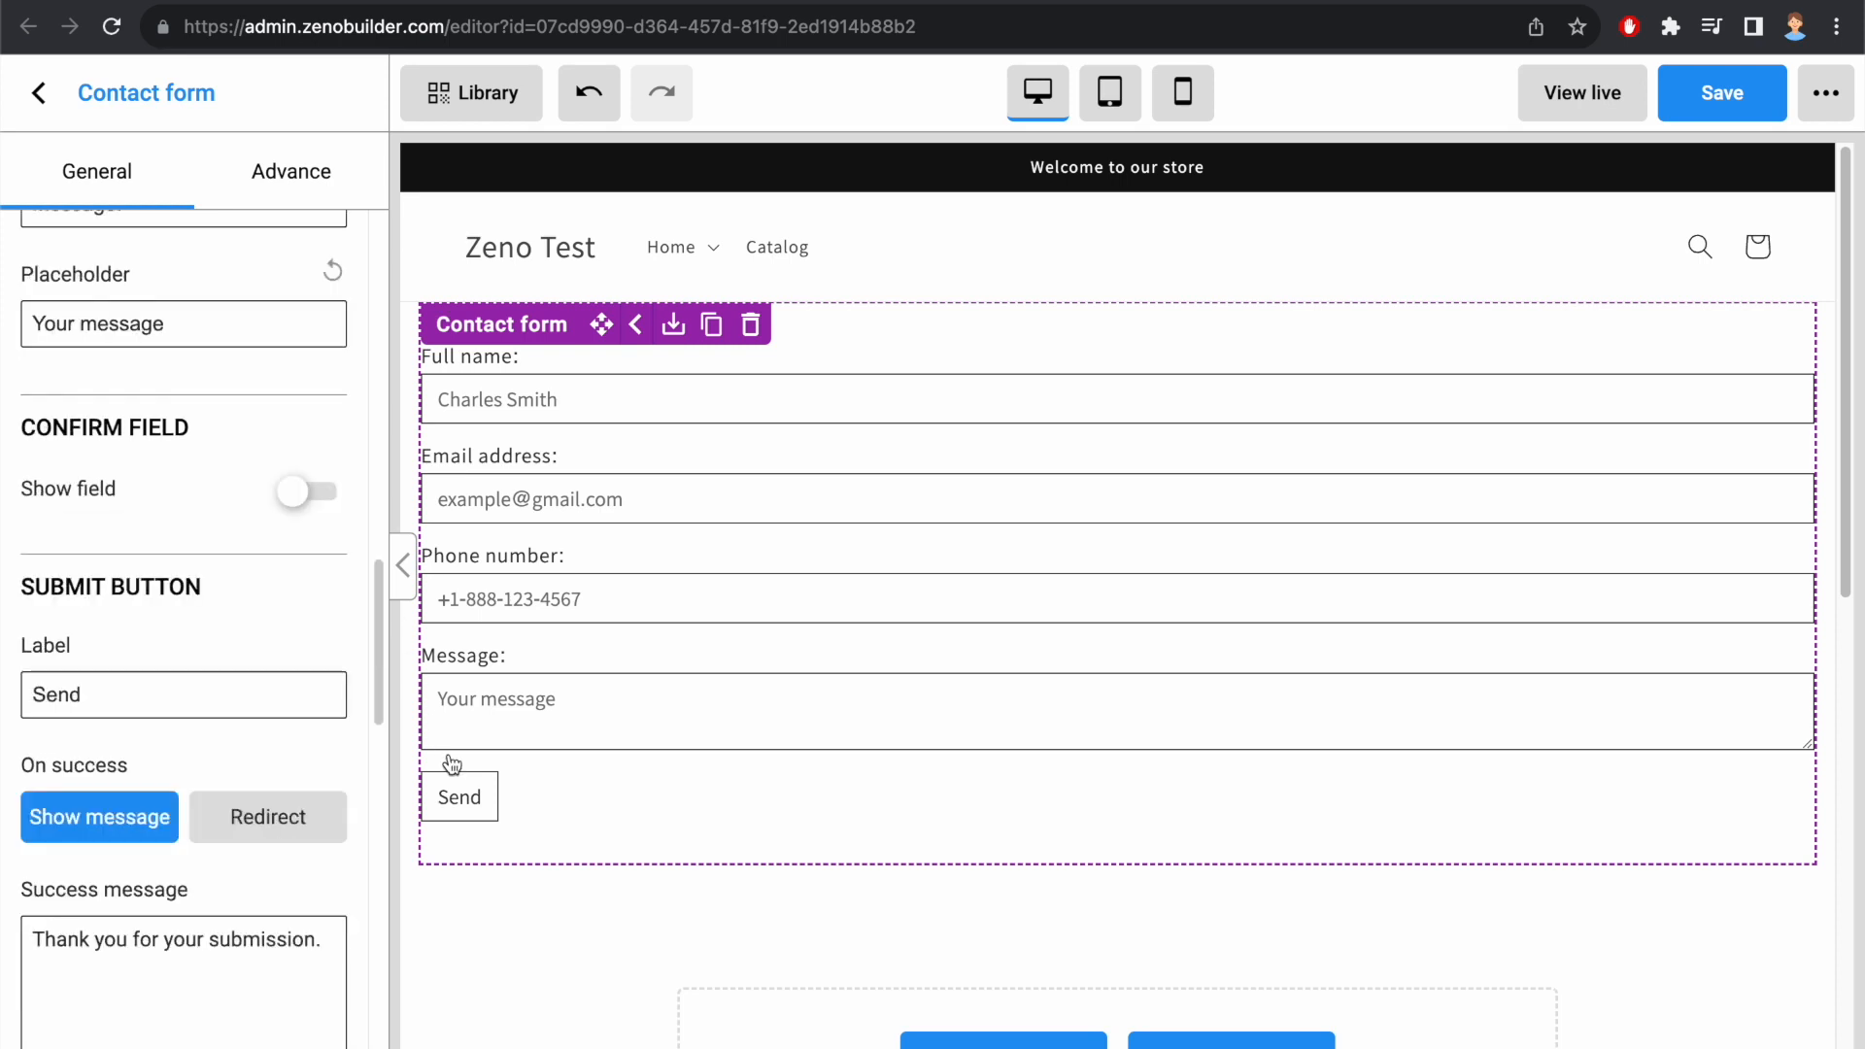
click(303, 493)
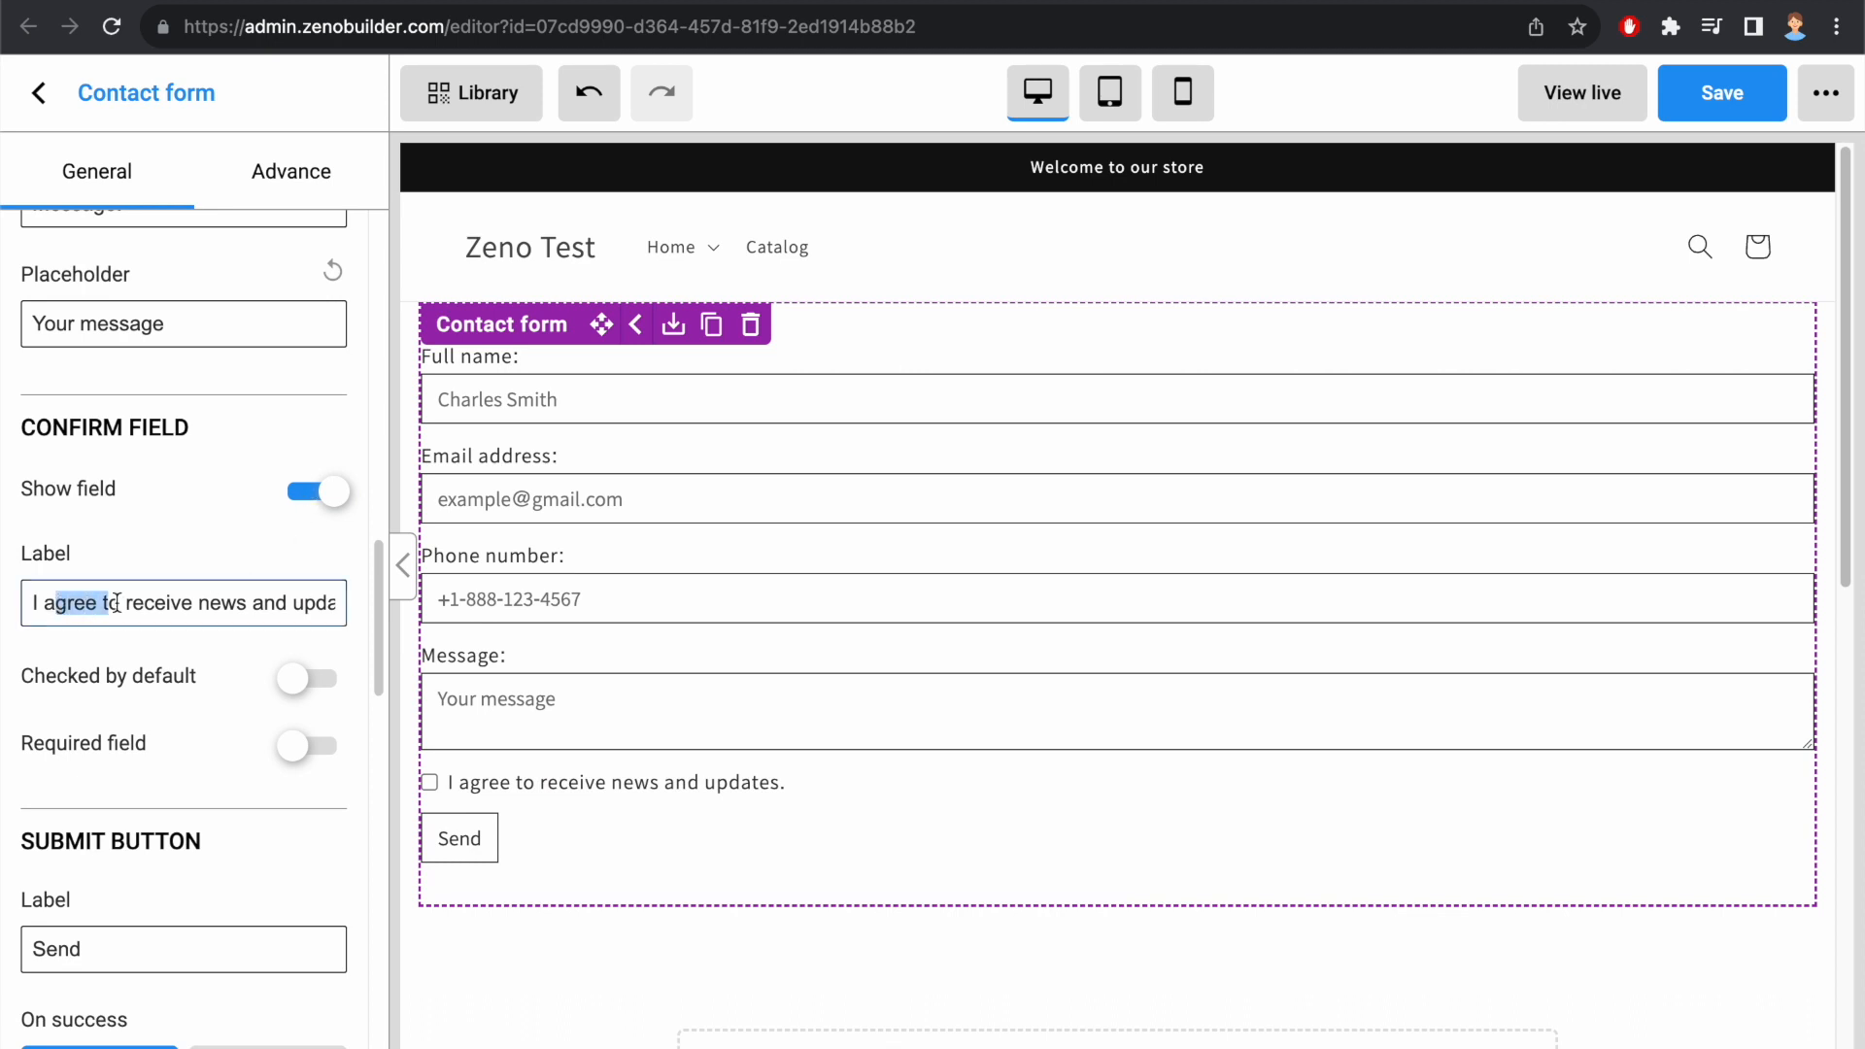
triple_click(68, 602)
Step: Try out the confirm field's Checked by default and Required field options, restoring both to off
click(309, 684)
click(317, 685)
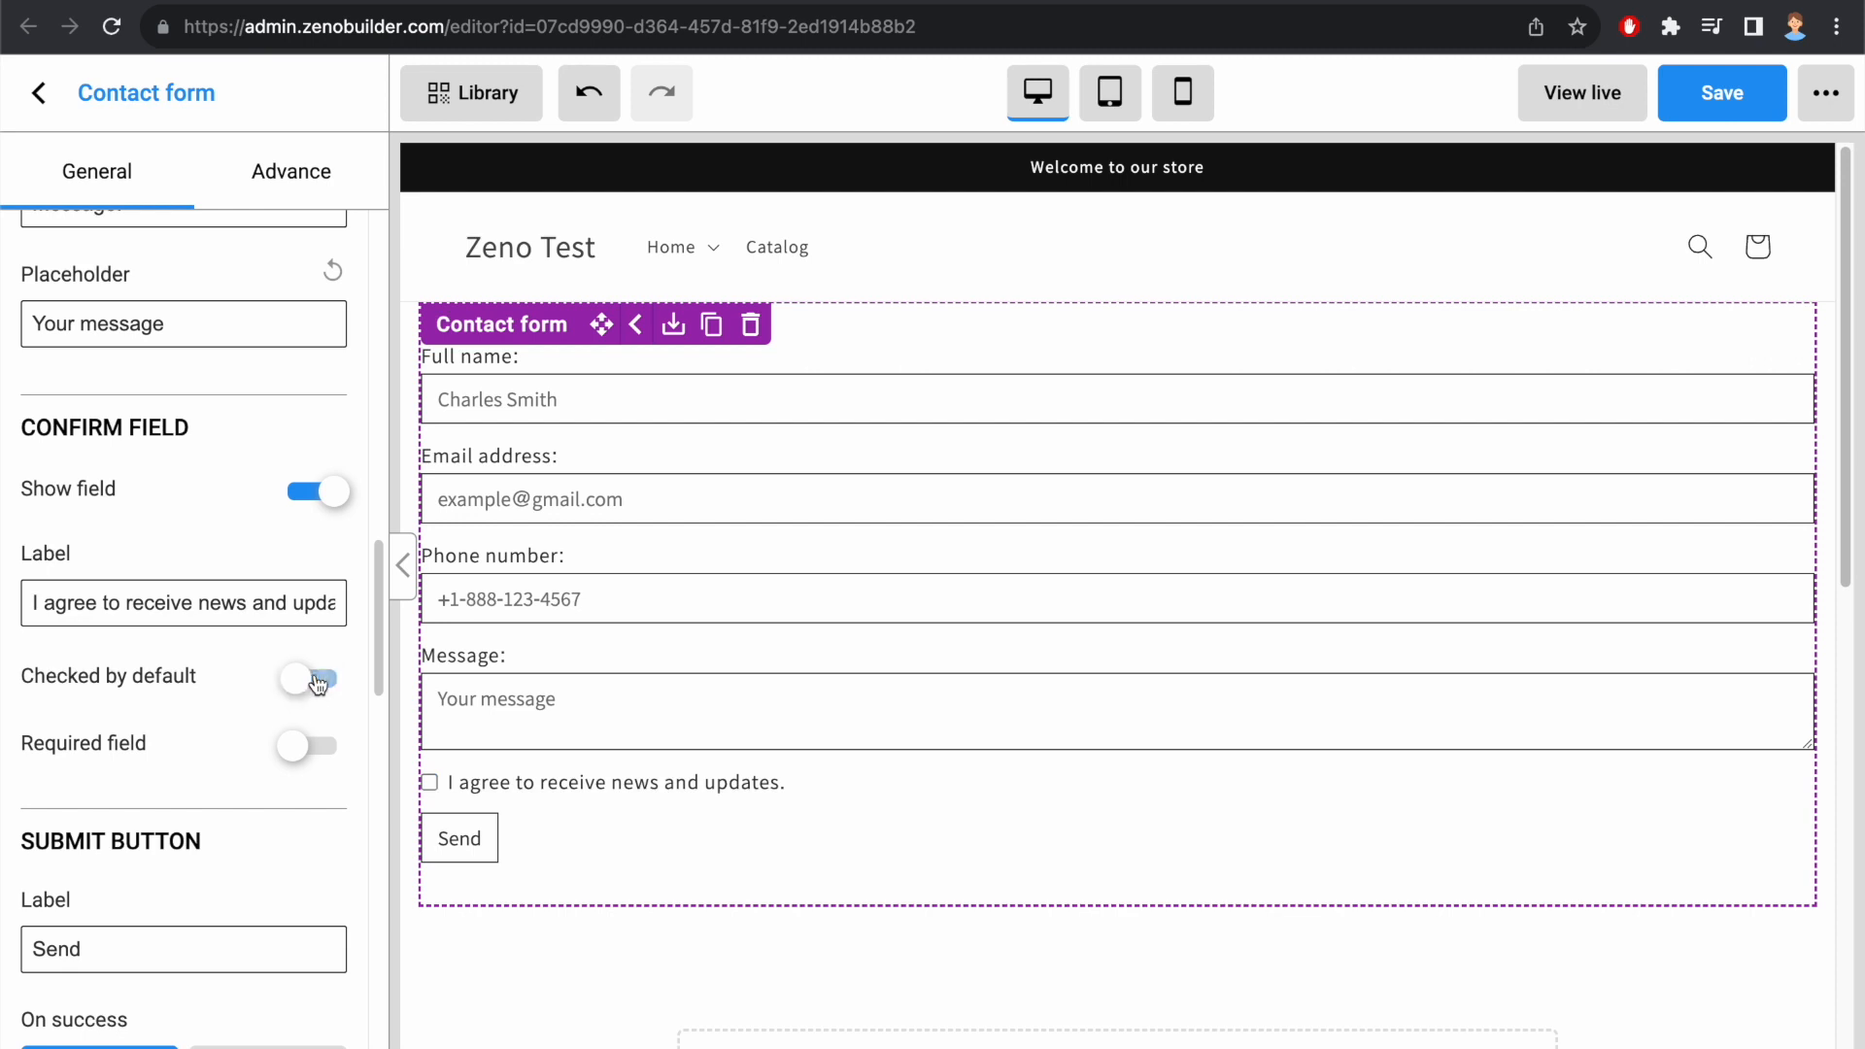
click(307, 746)
click(307, 746)
Step: Set the submit button's label to "Submit"
scroll(220, 699, down, 3)
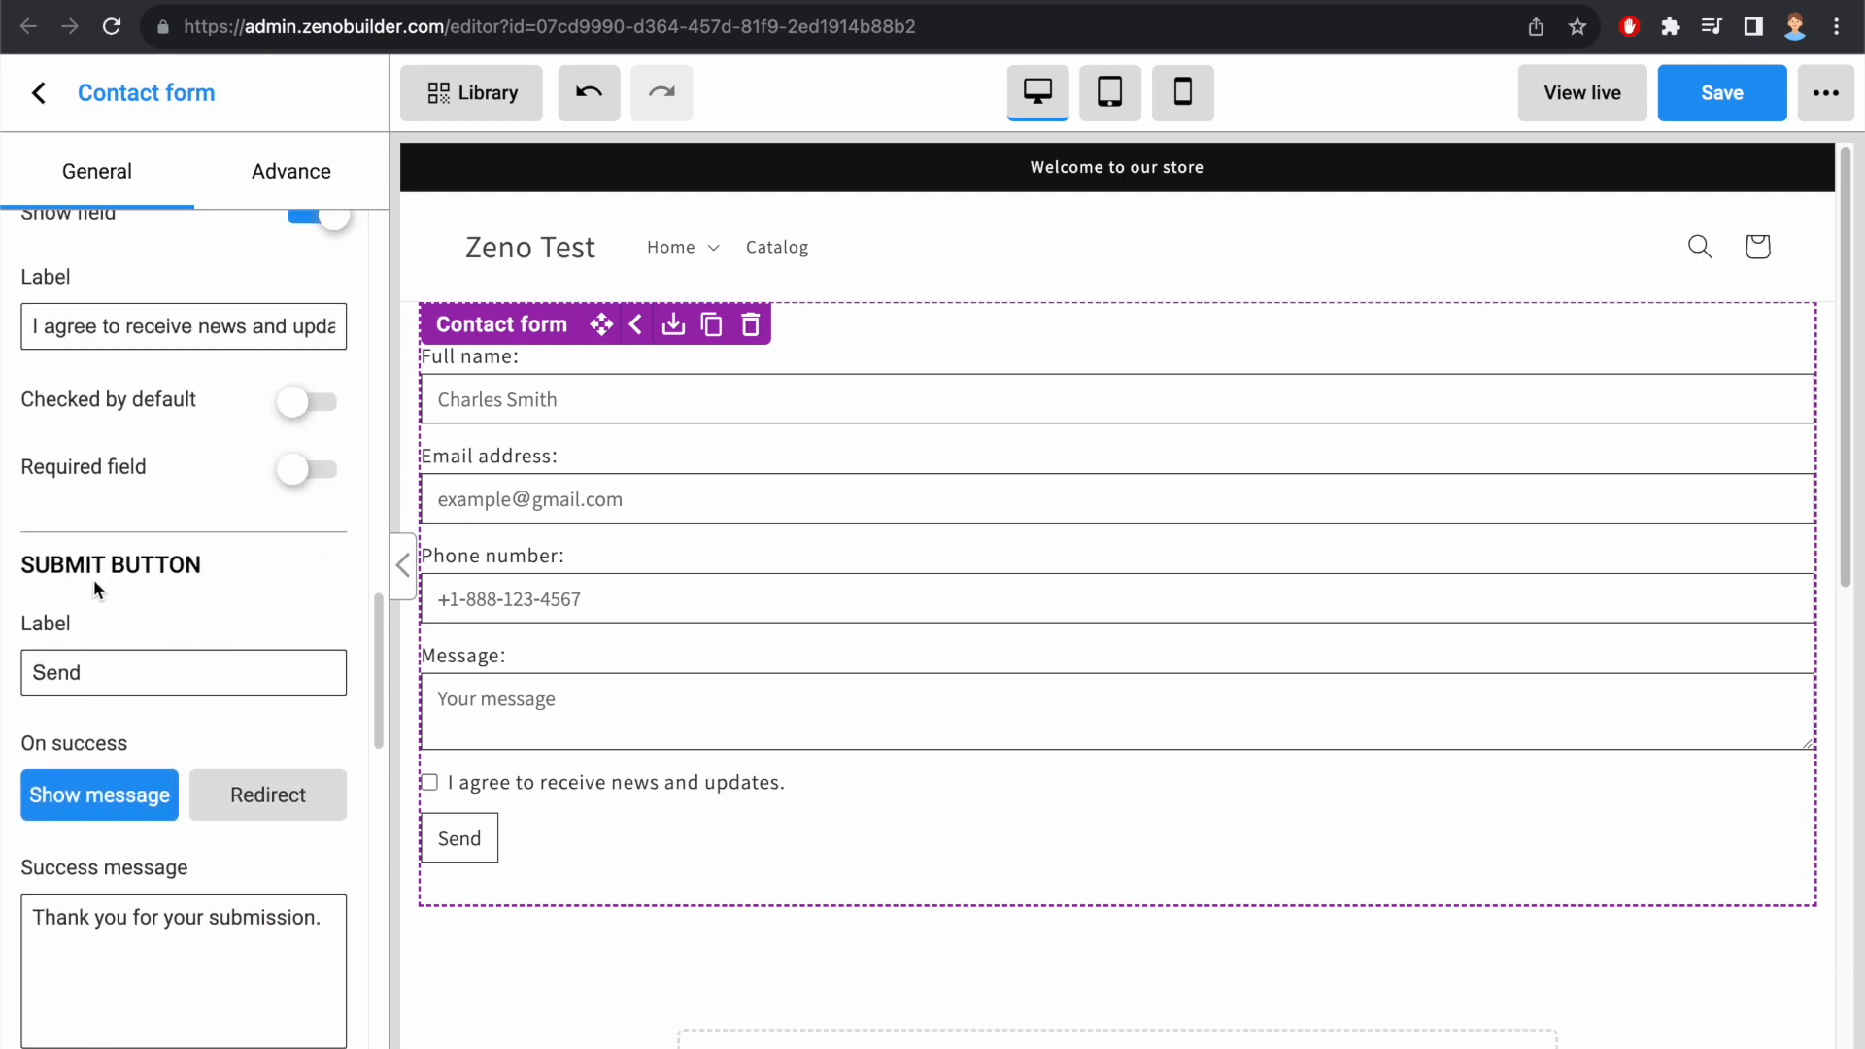
double_click(132, 666)
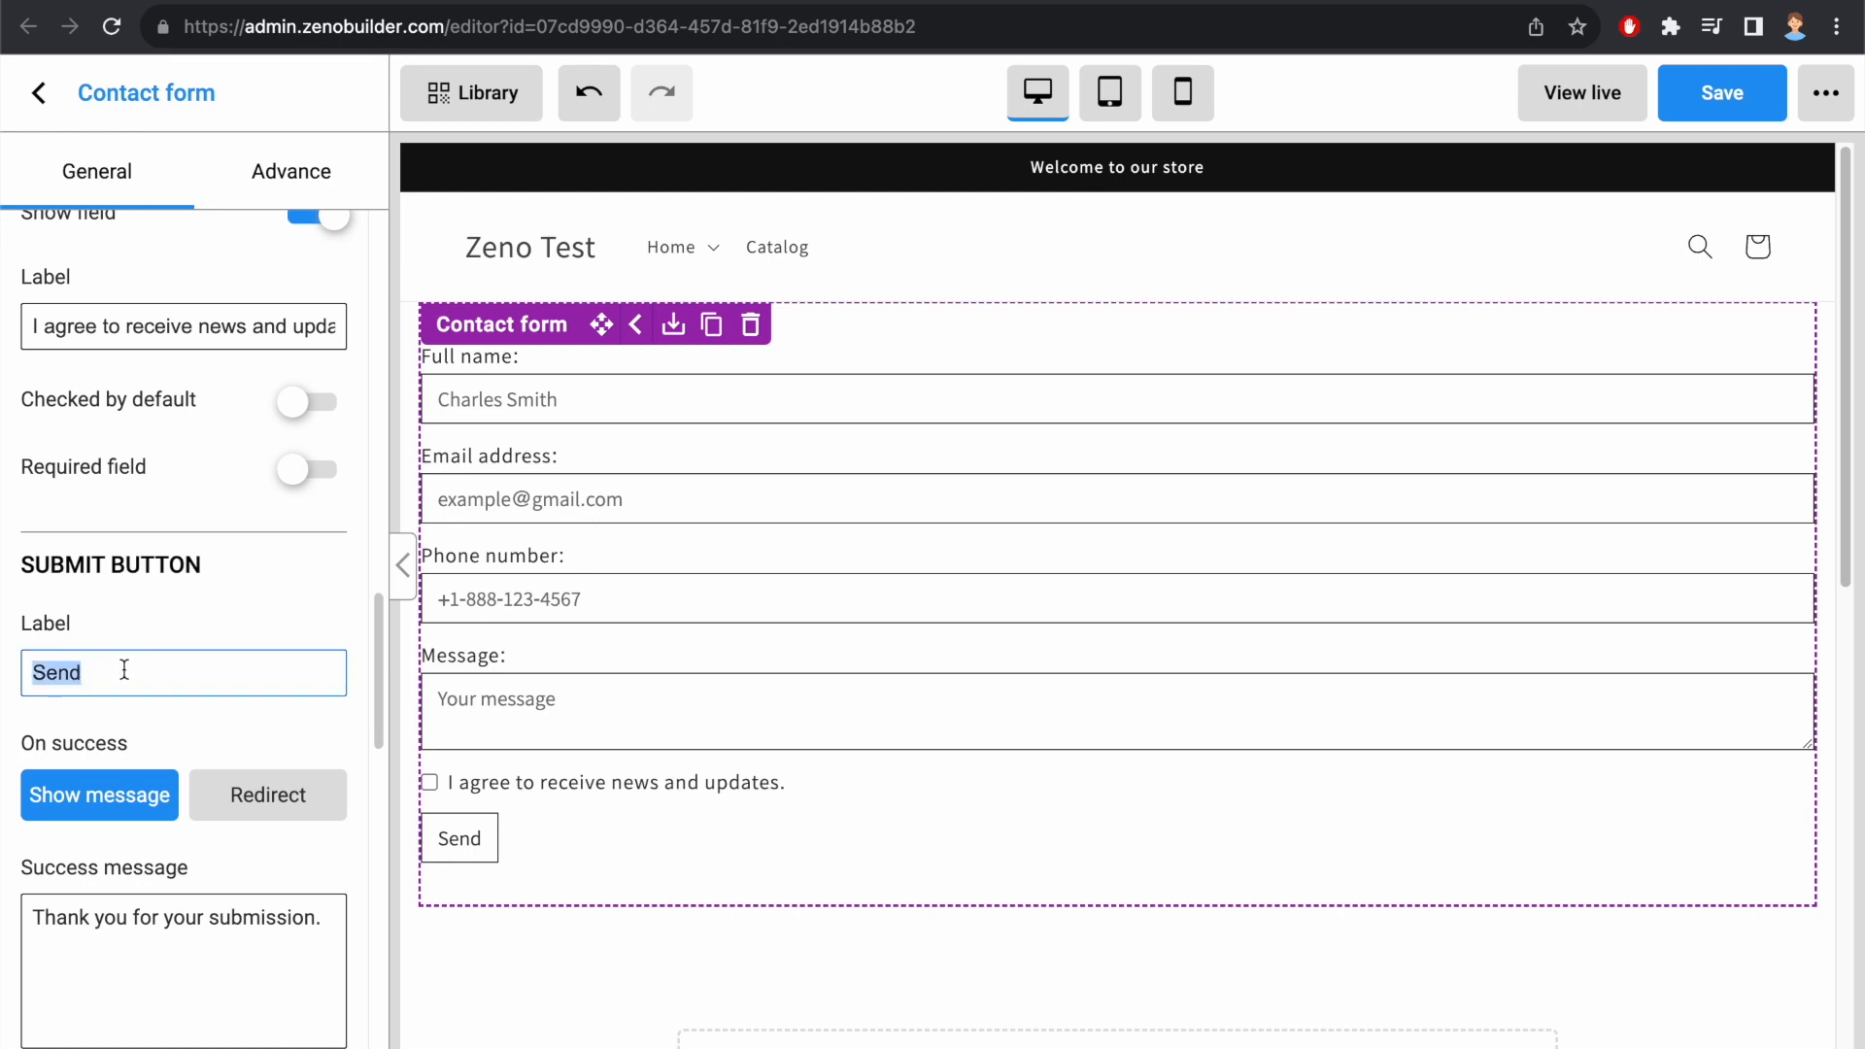
text(Submit)
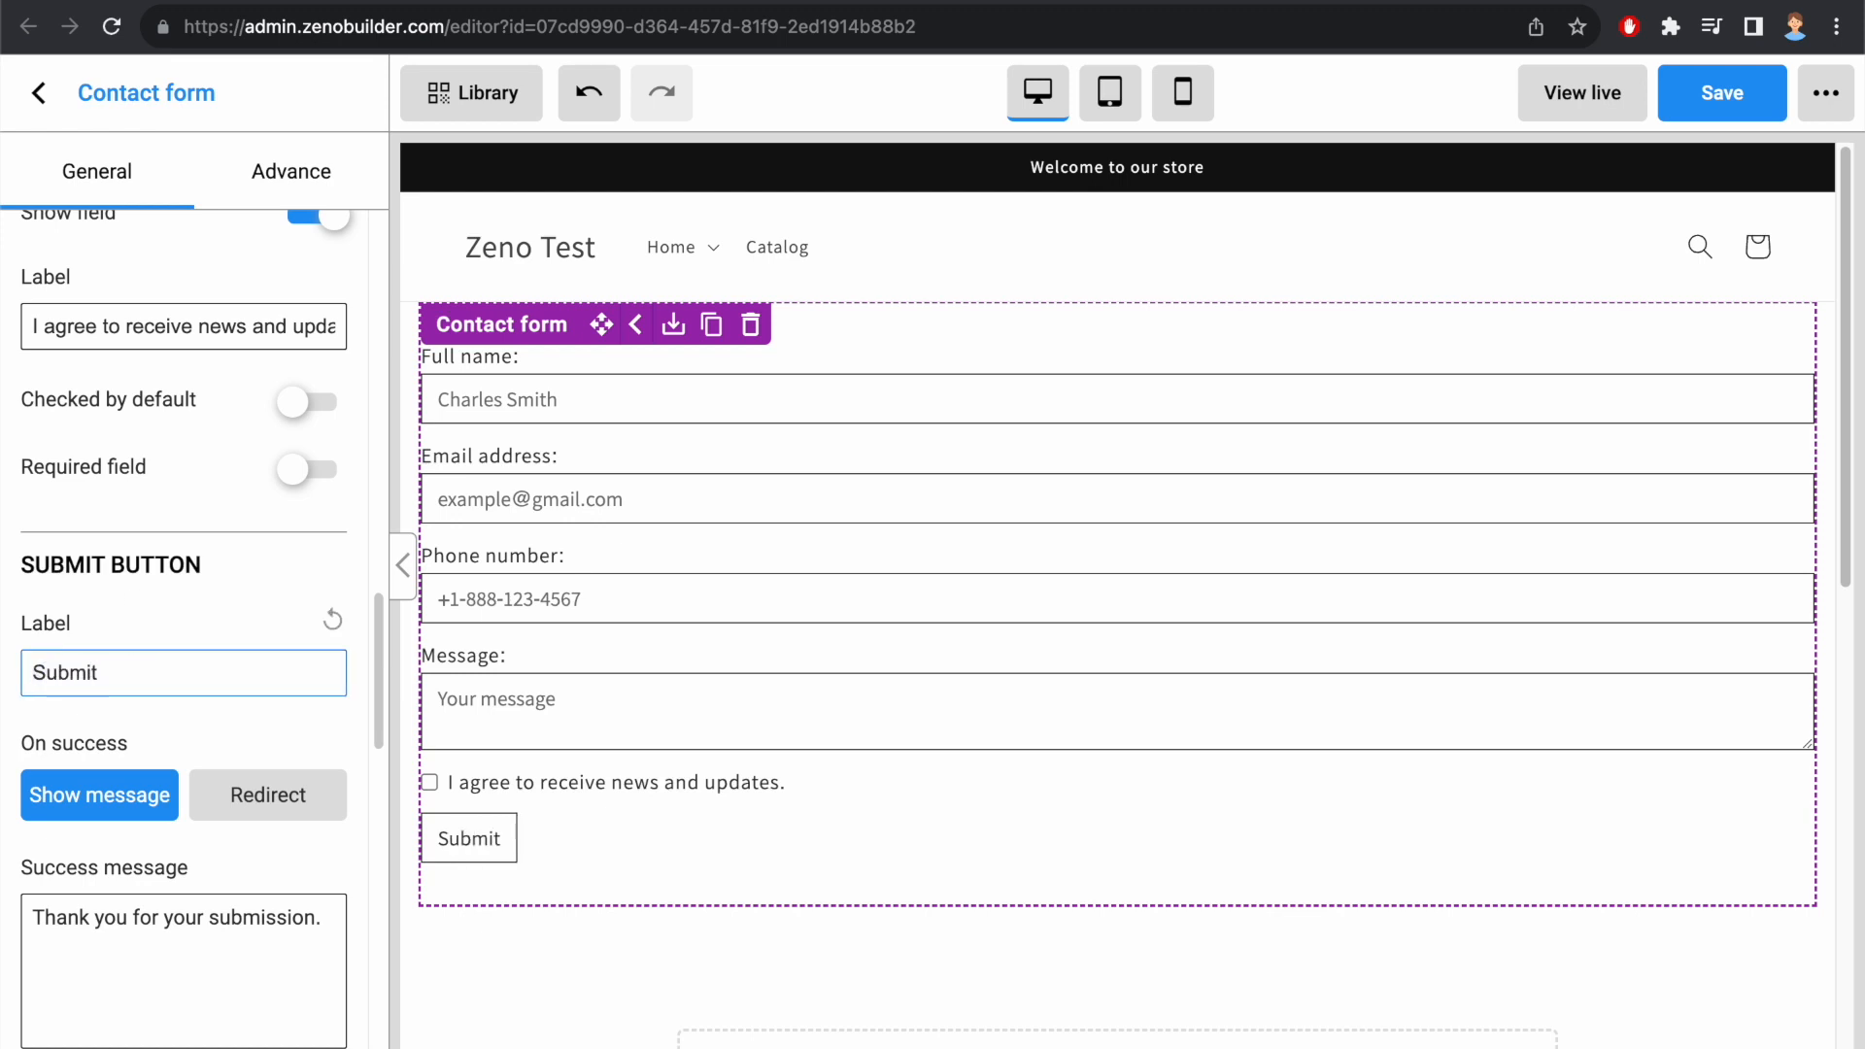
Step: Make a successful submission redirect to the abc page, using the URL /pages/abc
scroll(112, 690, down, 1)
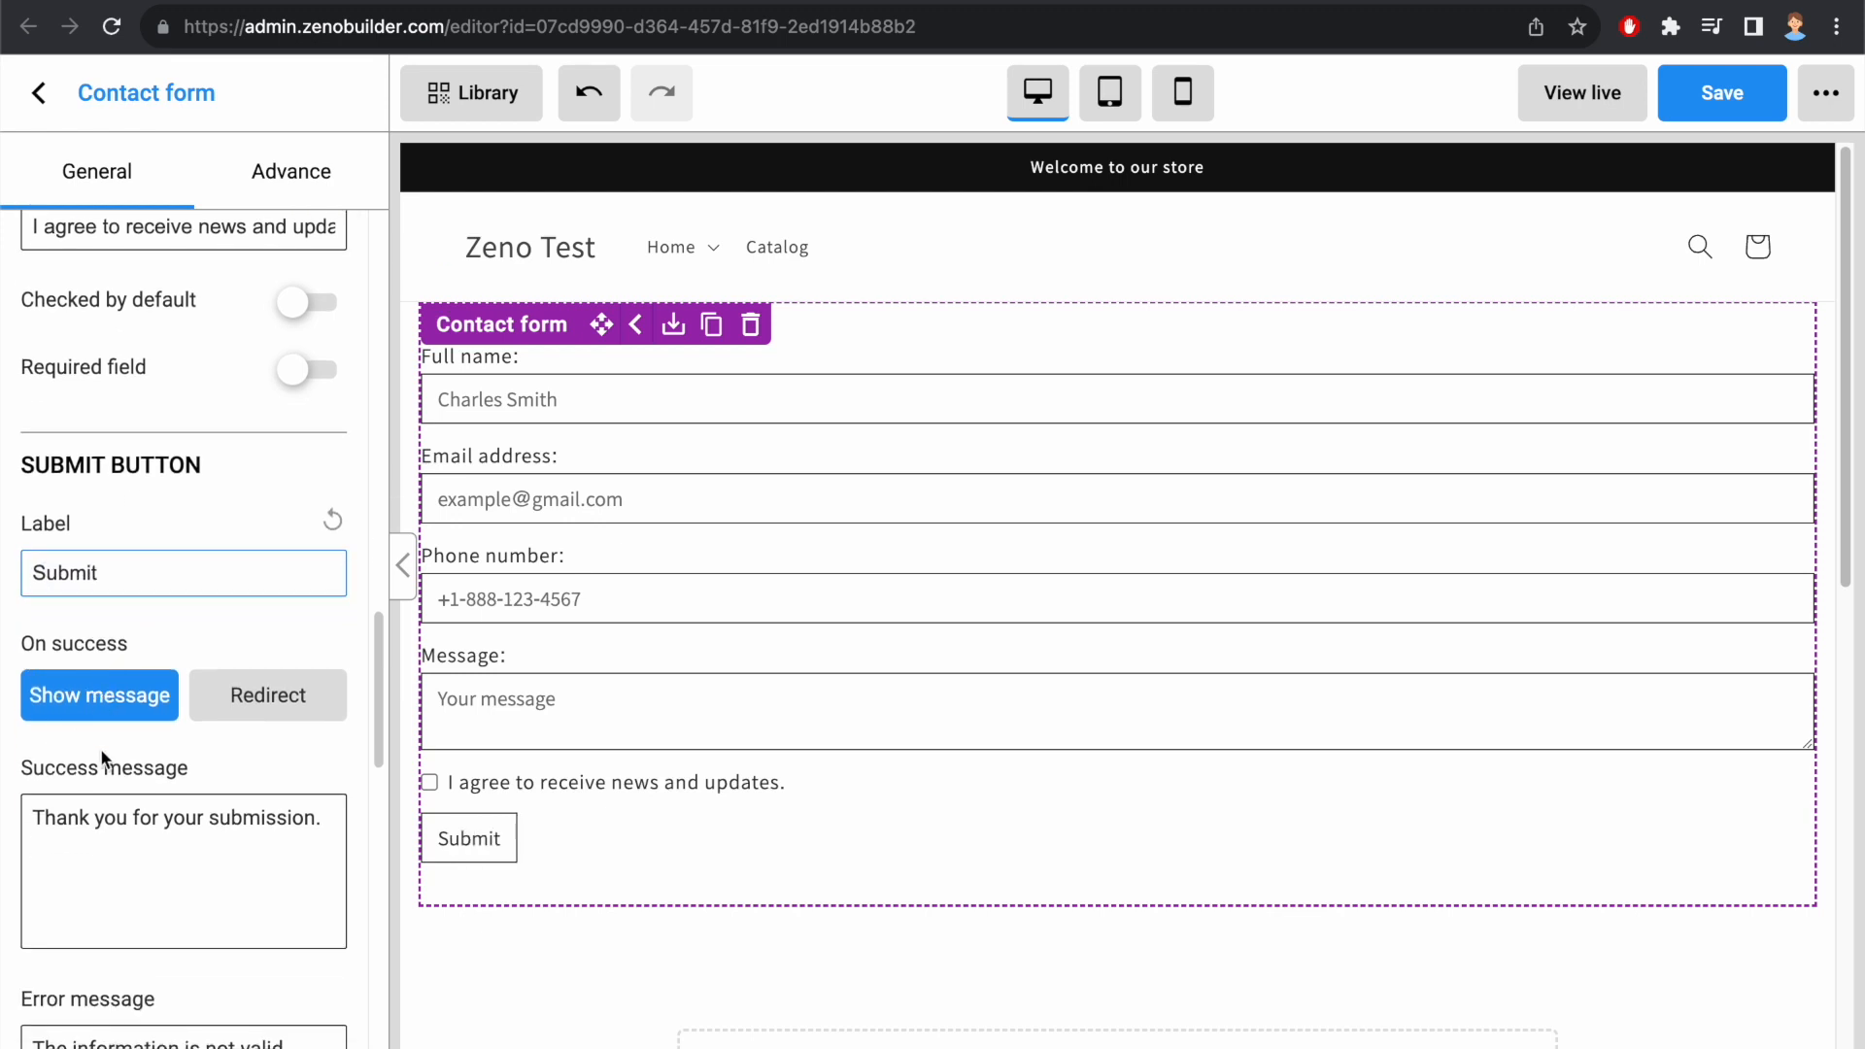
click(236, 702)
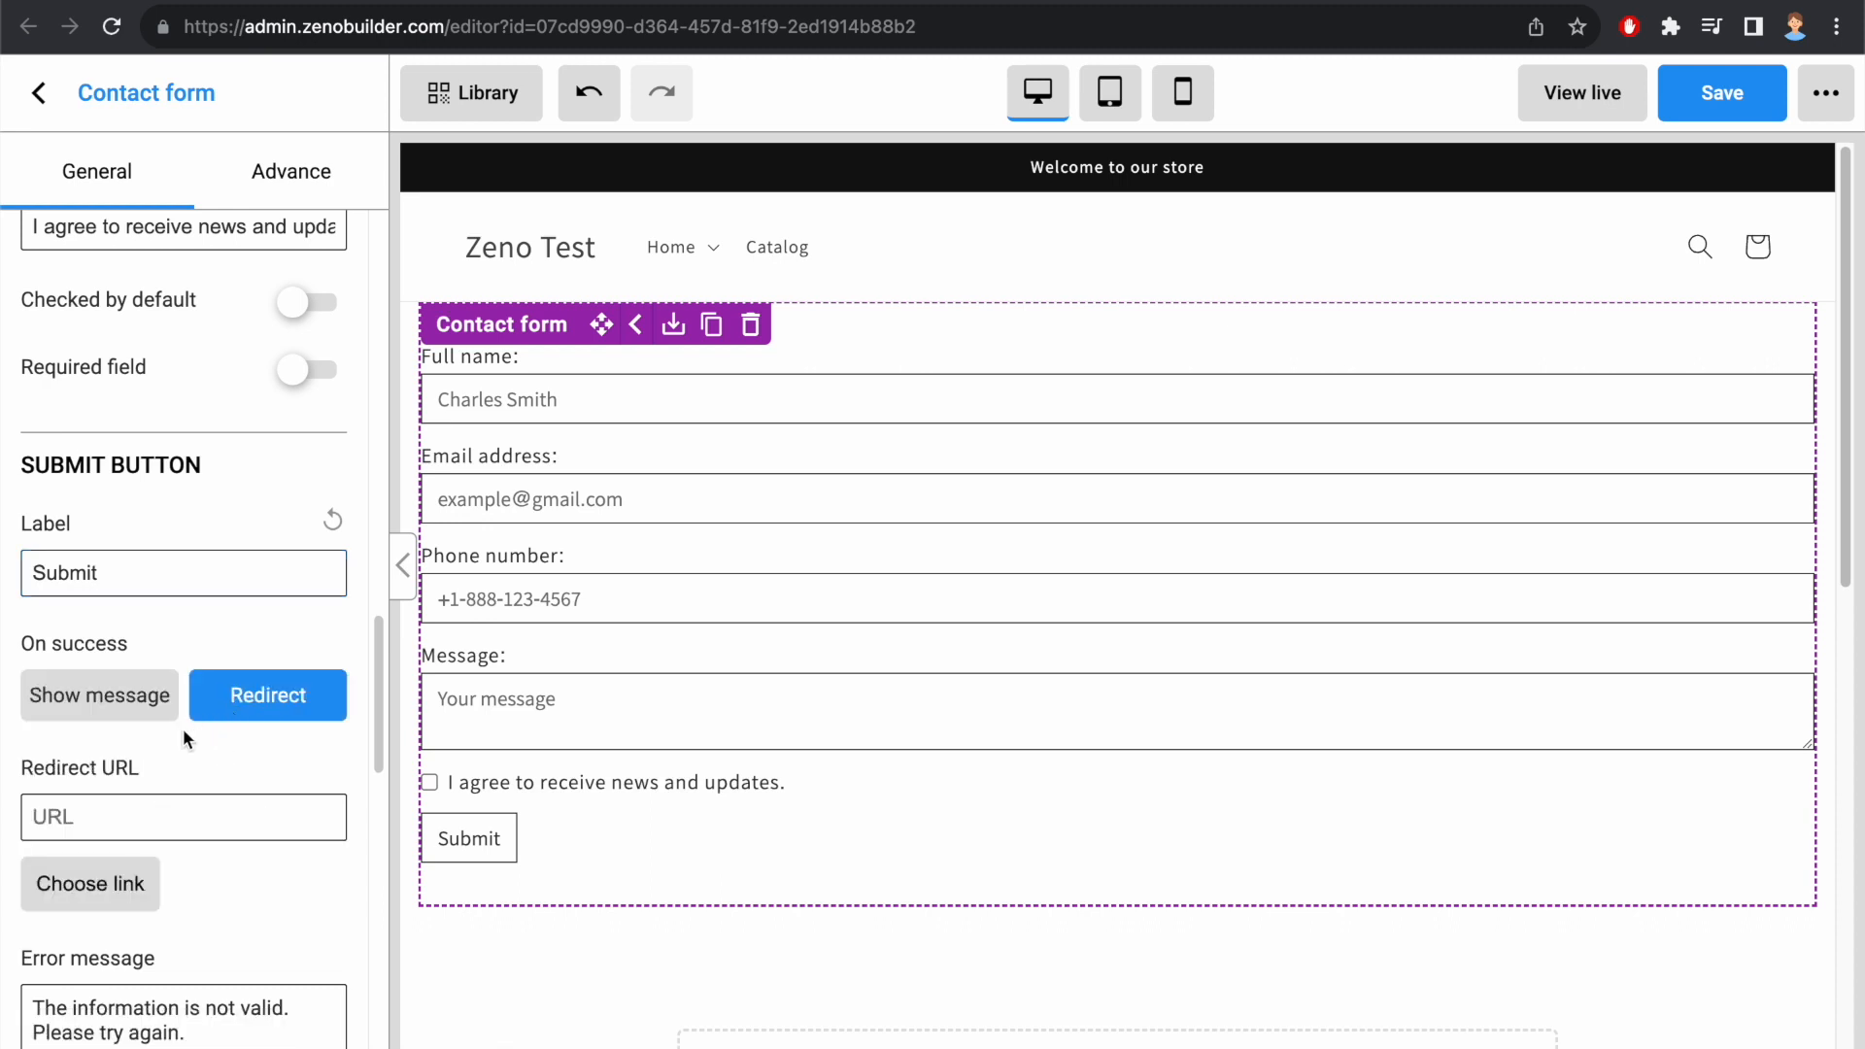
scroll(154, 773, down, 1)
click(146, 763)
click(544, 654)
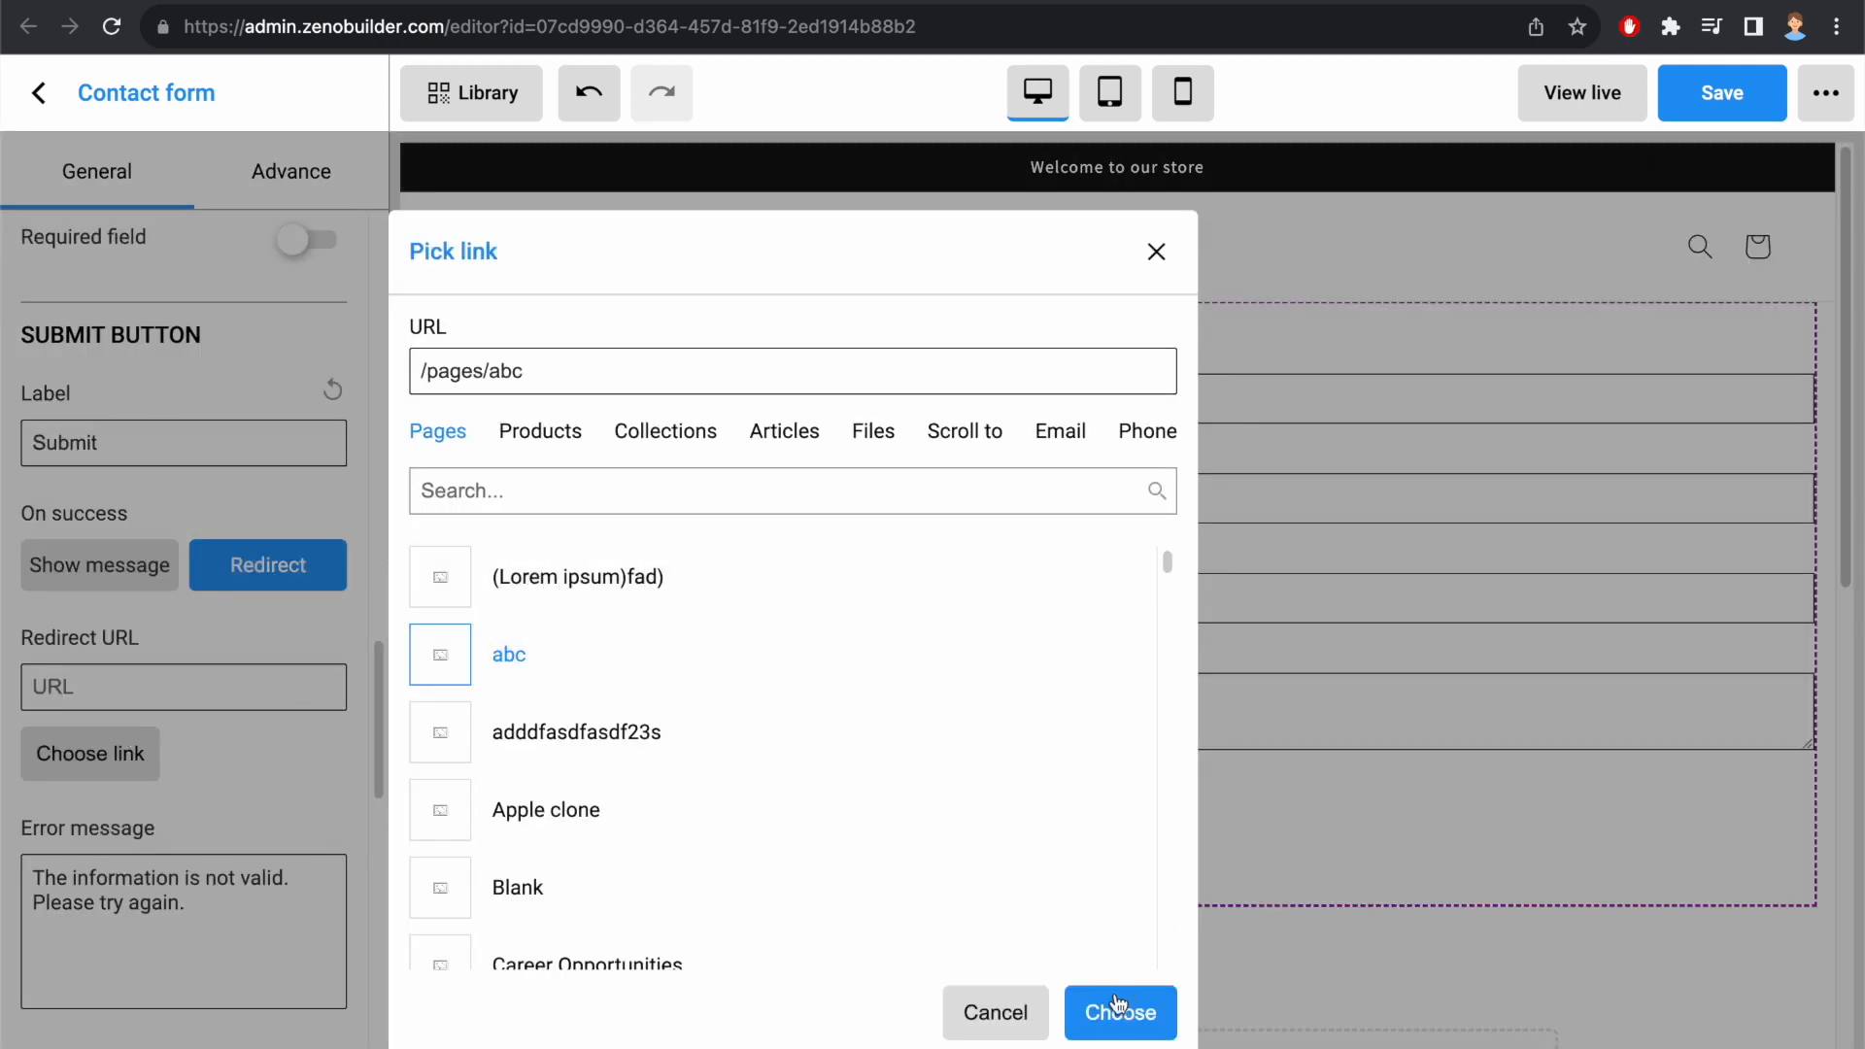
click(1120, 1012)
Step: Select the full text of the submit button's error message
scroll(216, 518, down, 4)
click(216, 518)
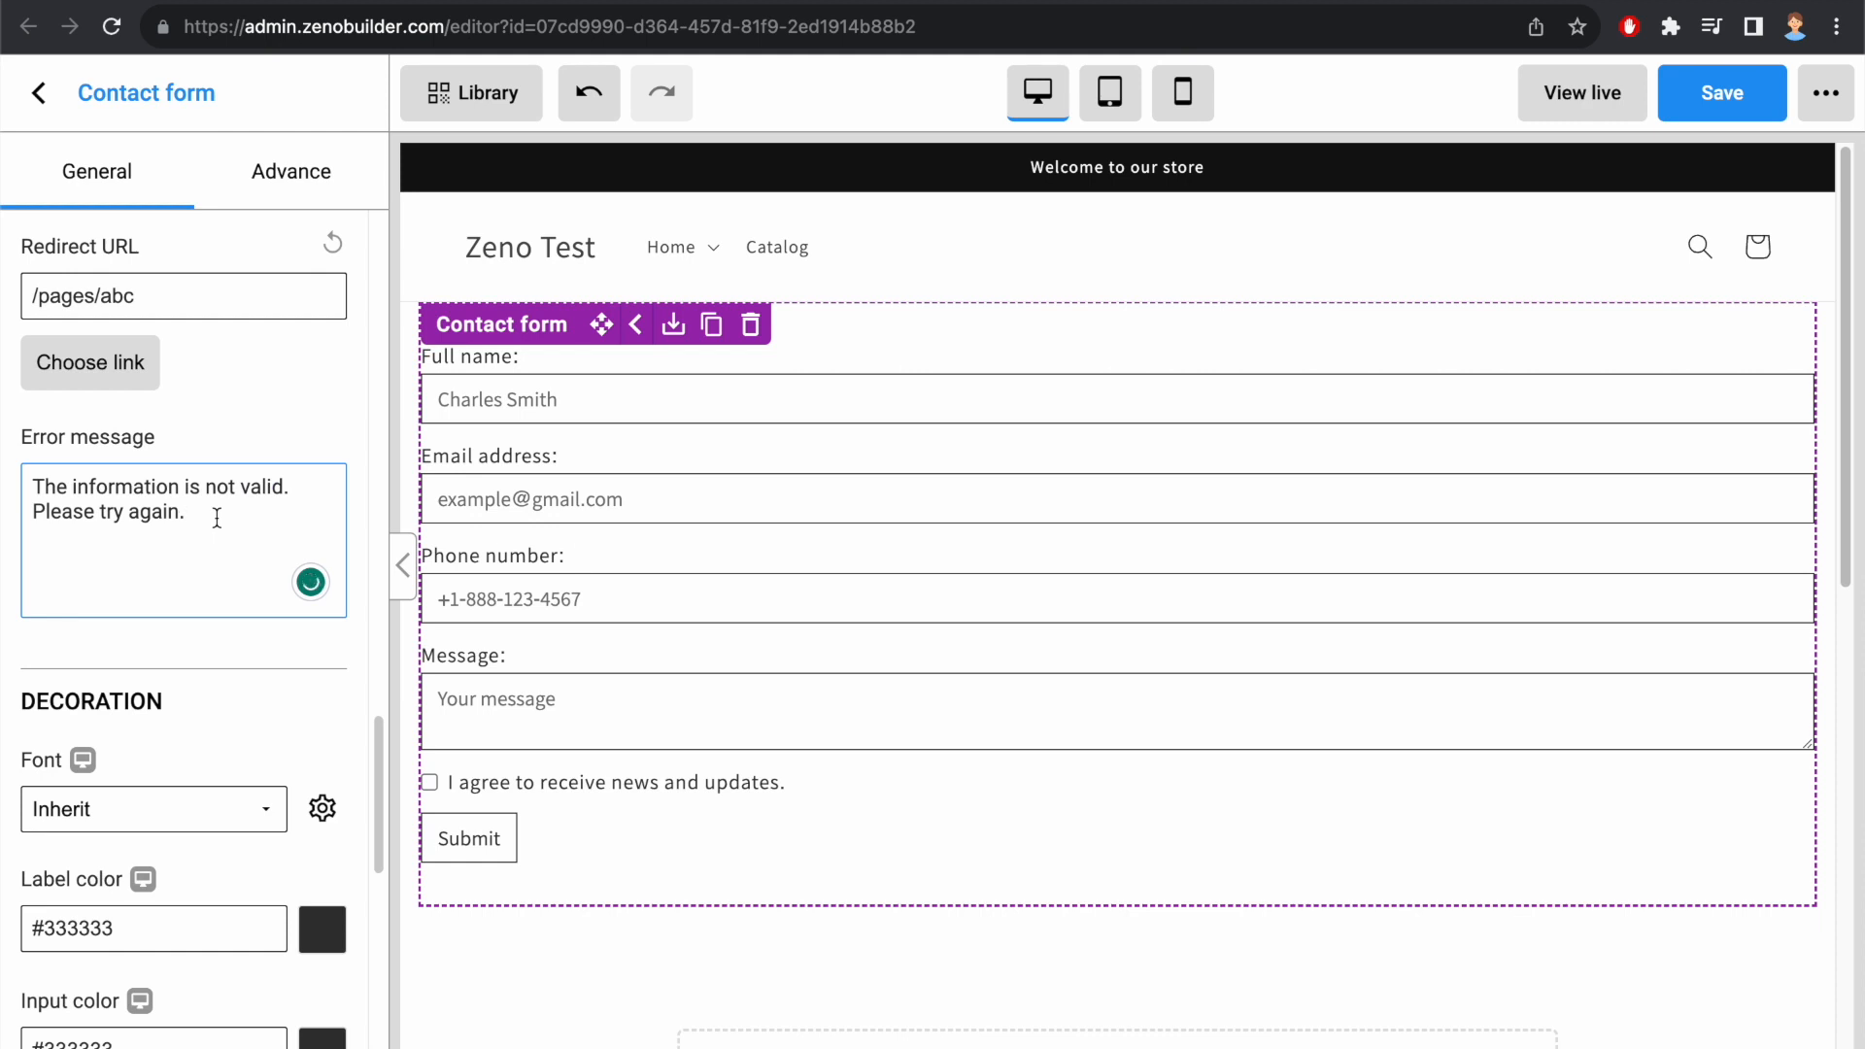
drag(217, 518, 24, 481)
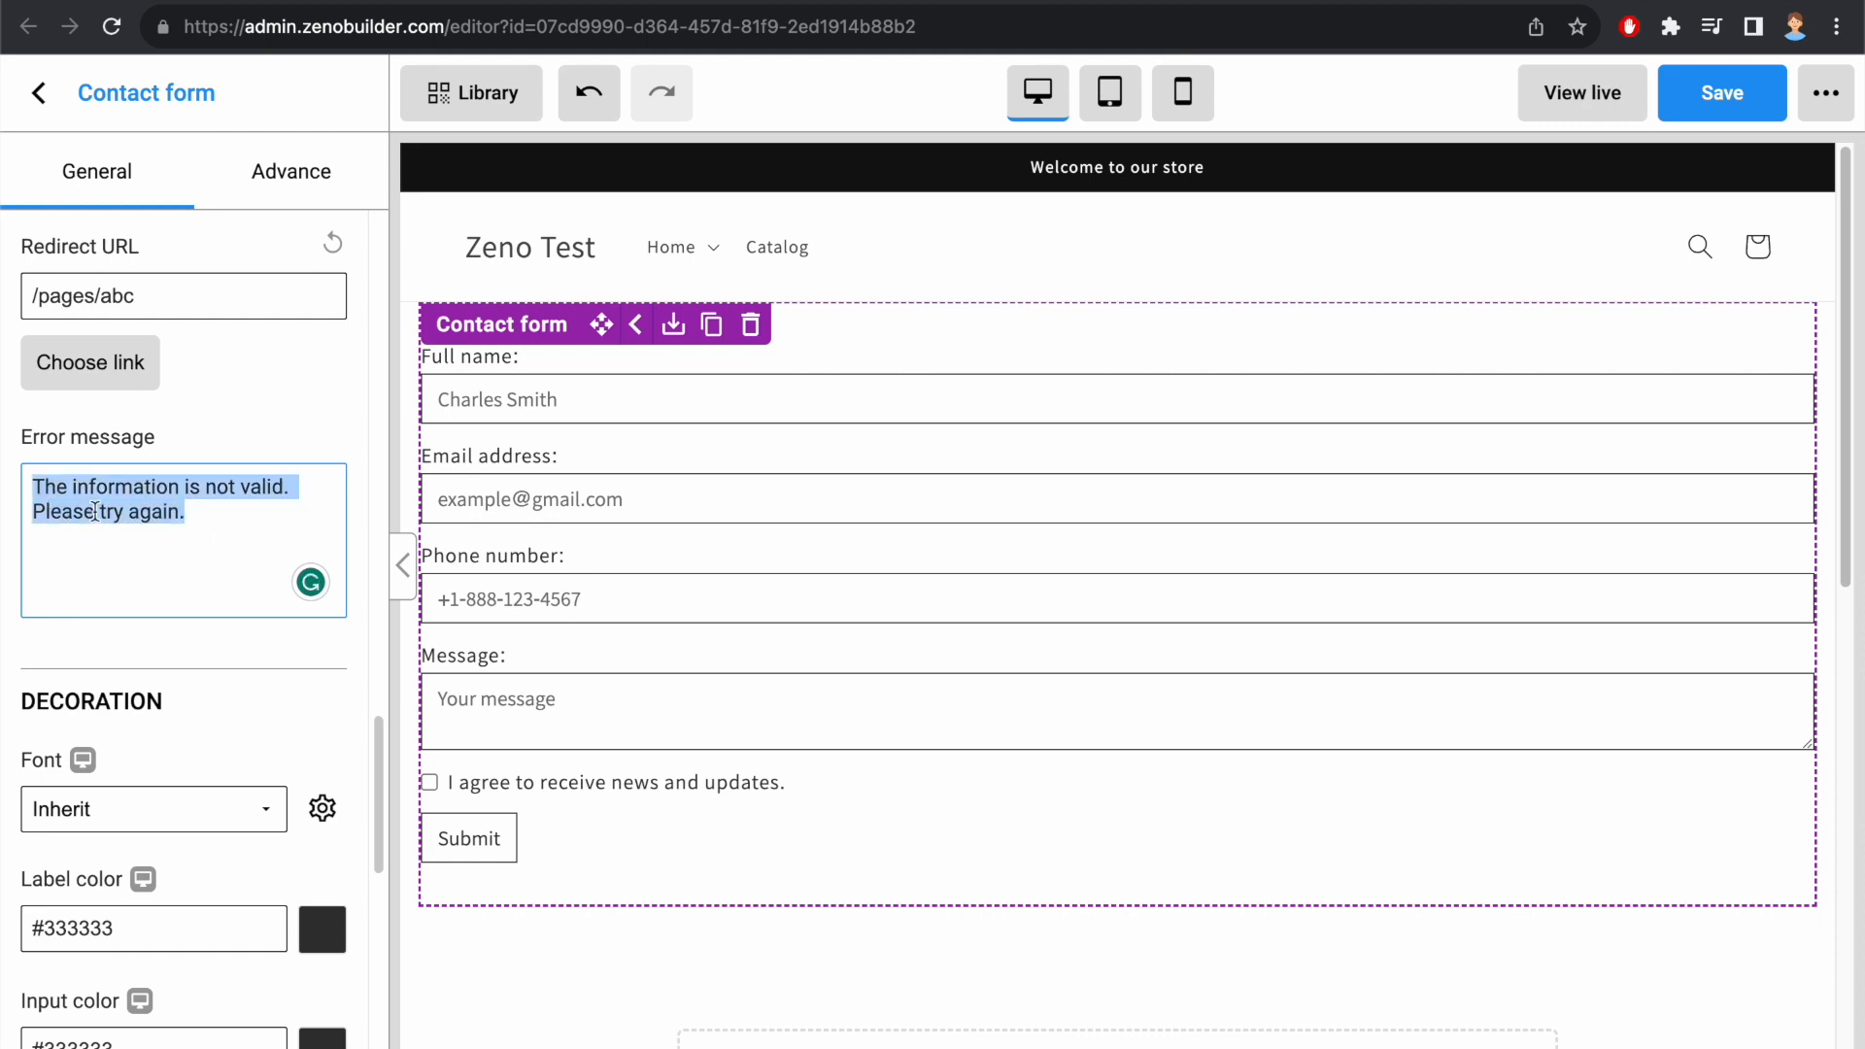
Step: Set the contact form's font to Abel
scroll(98, 515, down, 4)
click(115, 486)
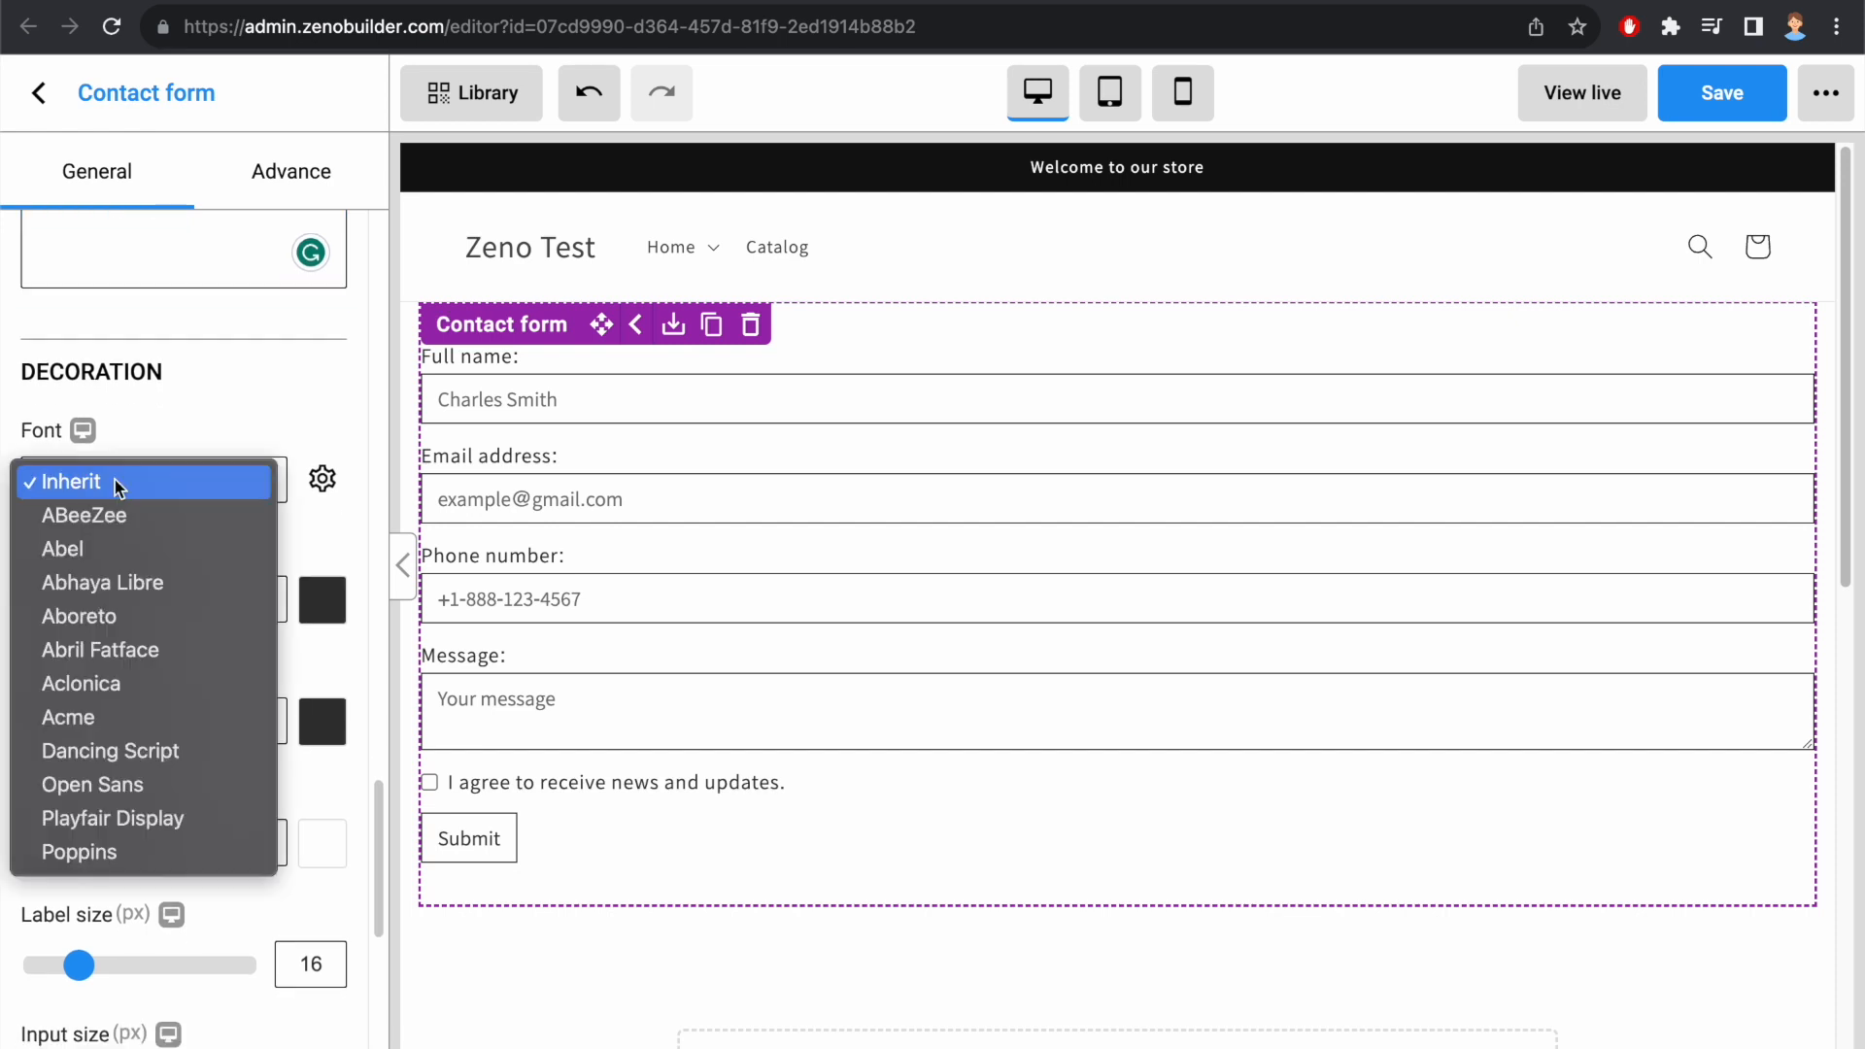
click(93, 552)
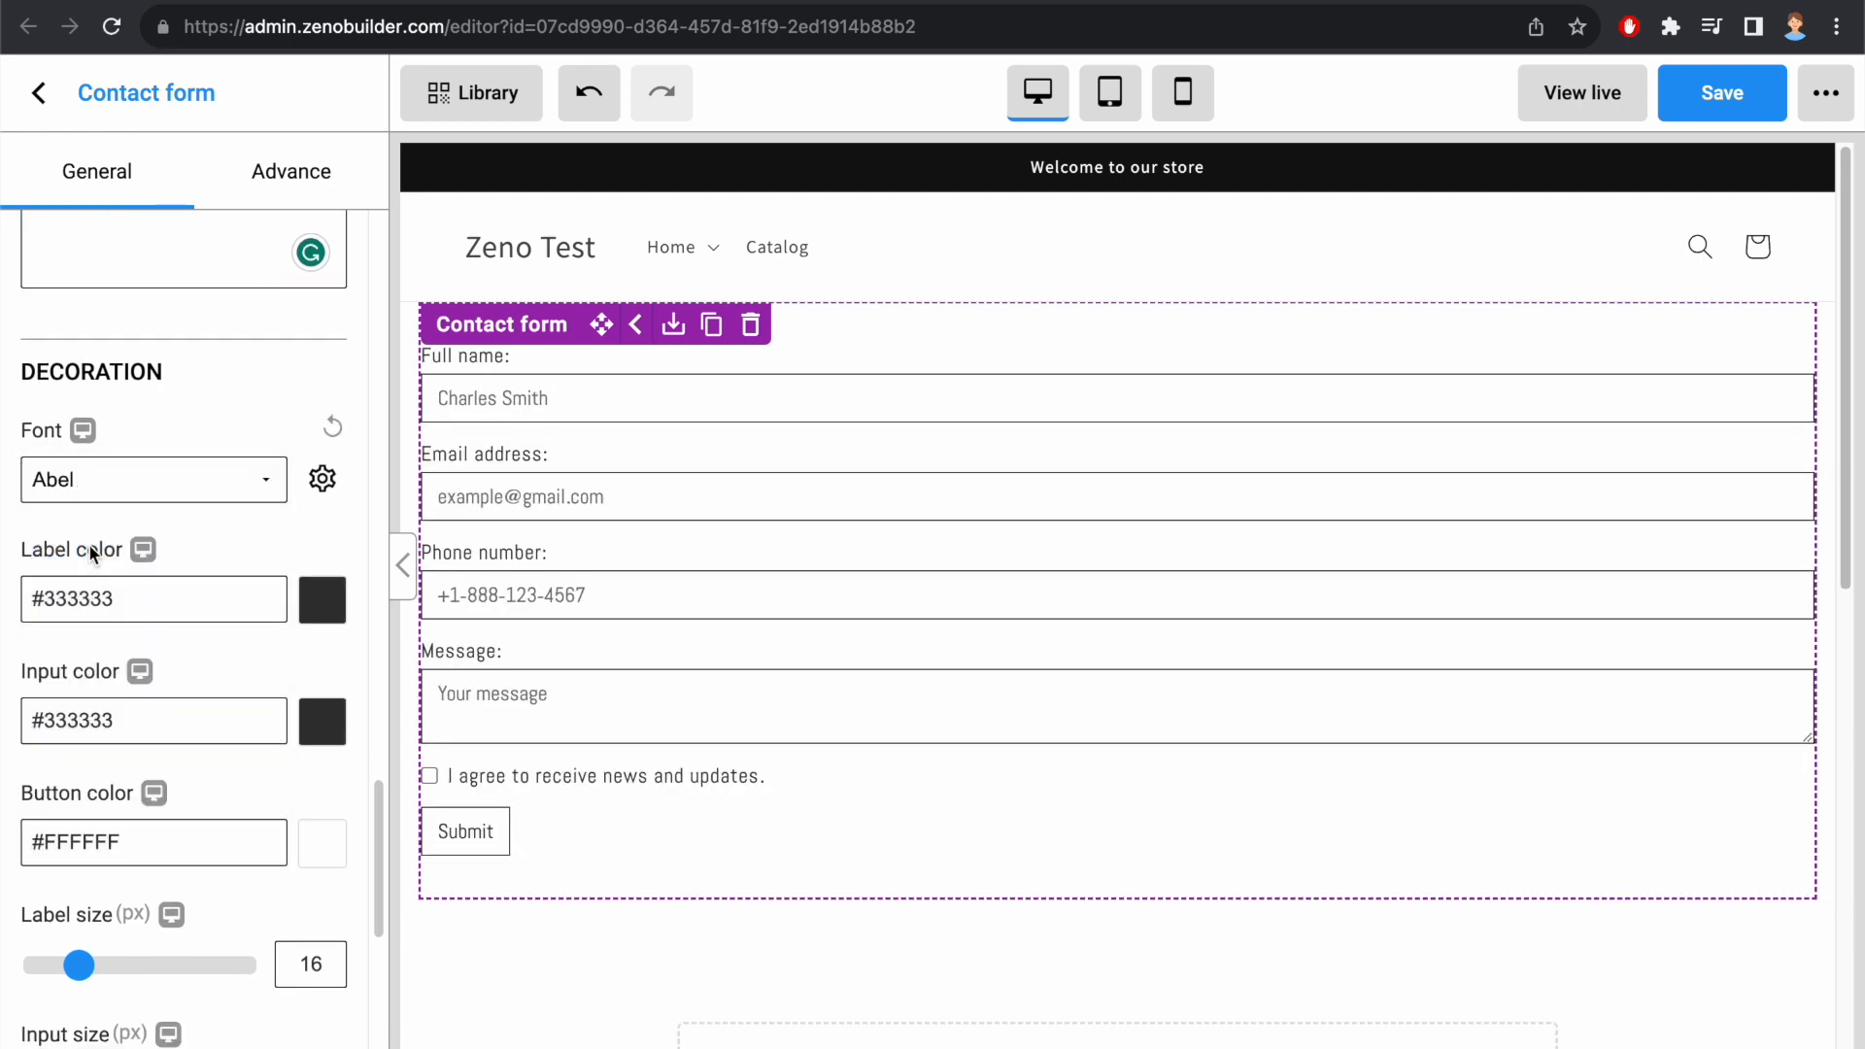
Step: Set the form's label color to blue #2196F3 and its input color to red #F44336
click(322, 600)
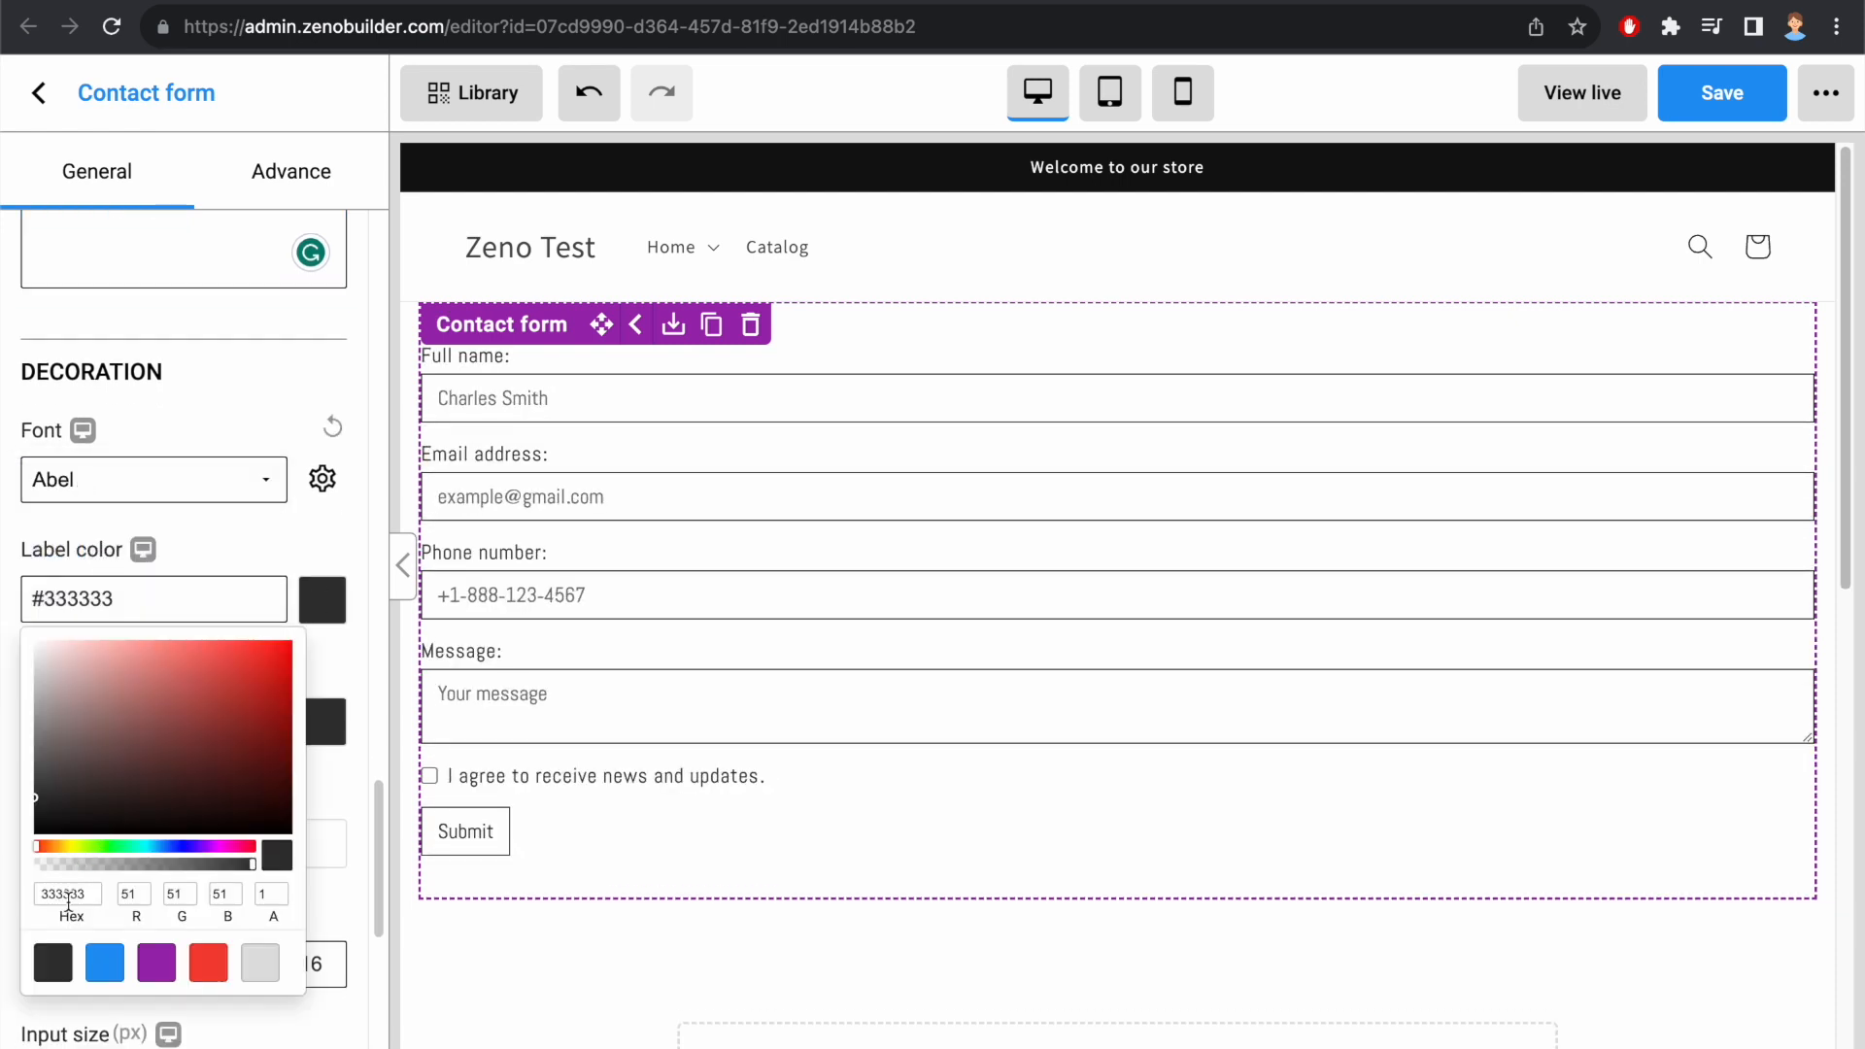
click(105, 963)
click(232, 529)
scroll(246, 557, down, 1)
click(322, 652)
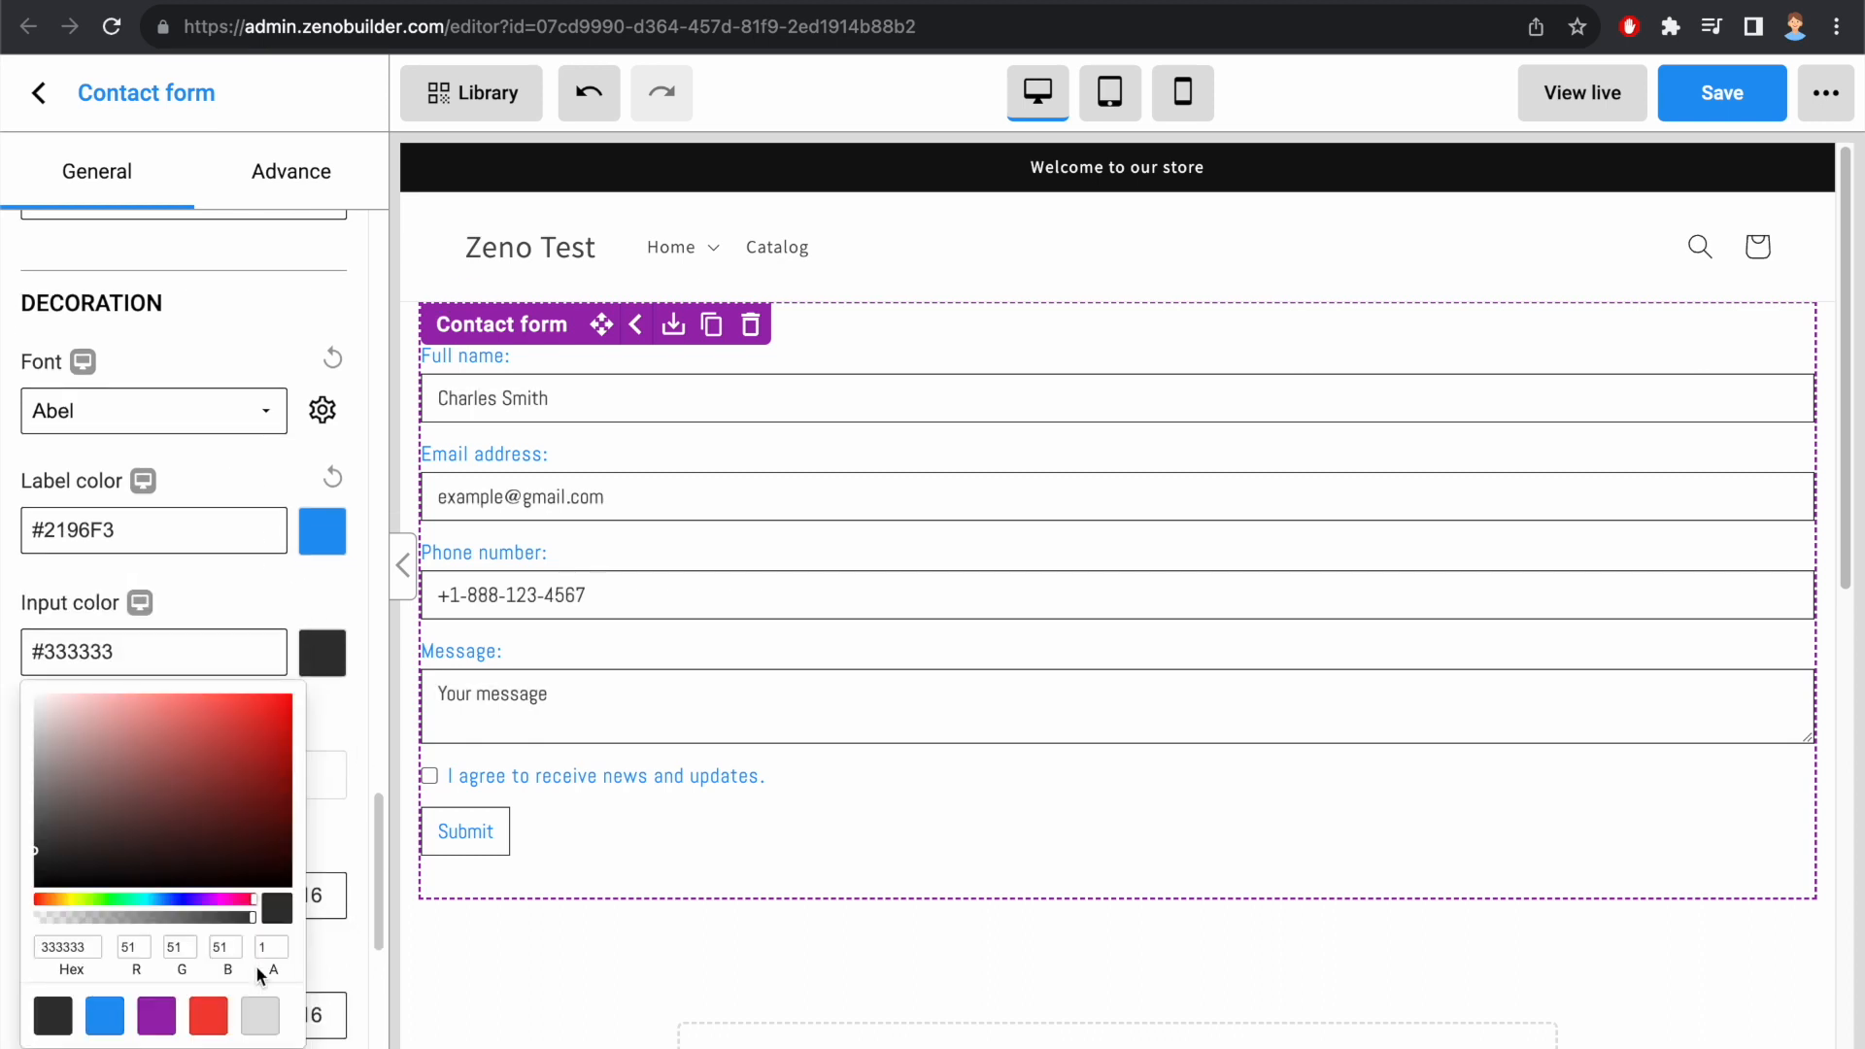
click(209, 1013)
click(226, 605)
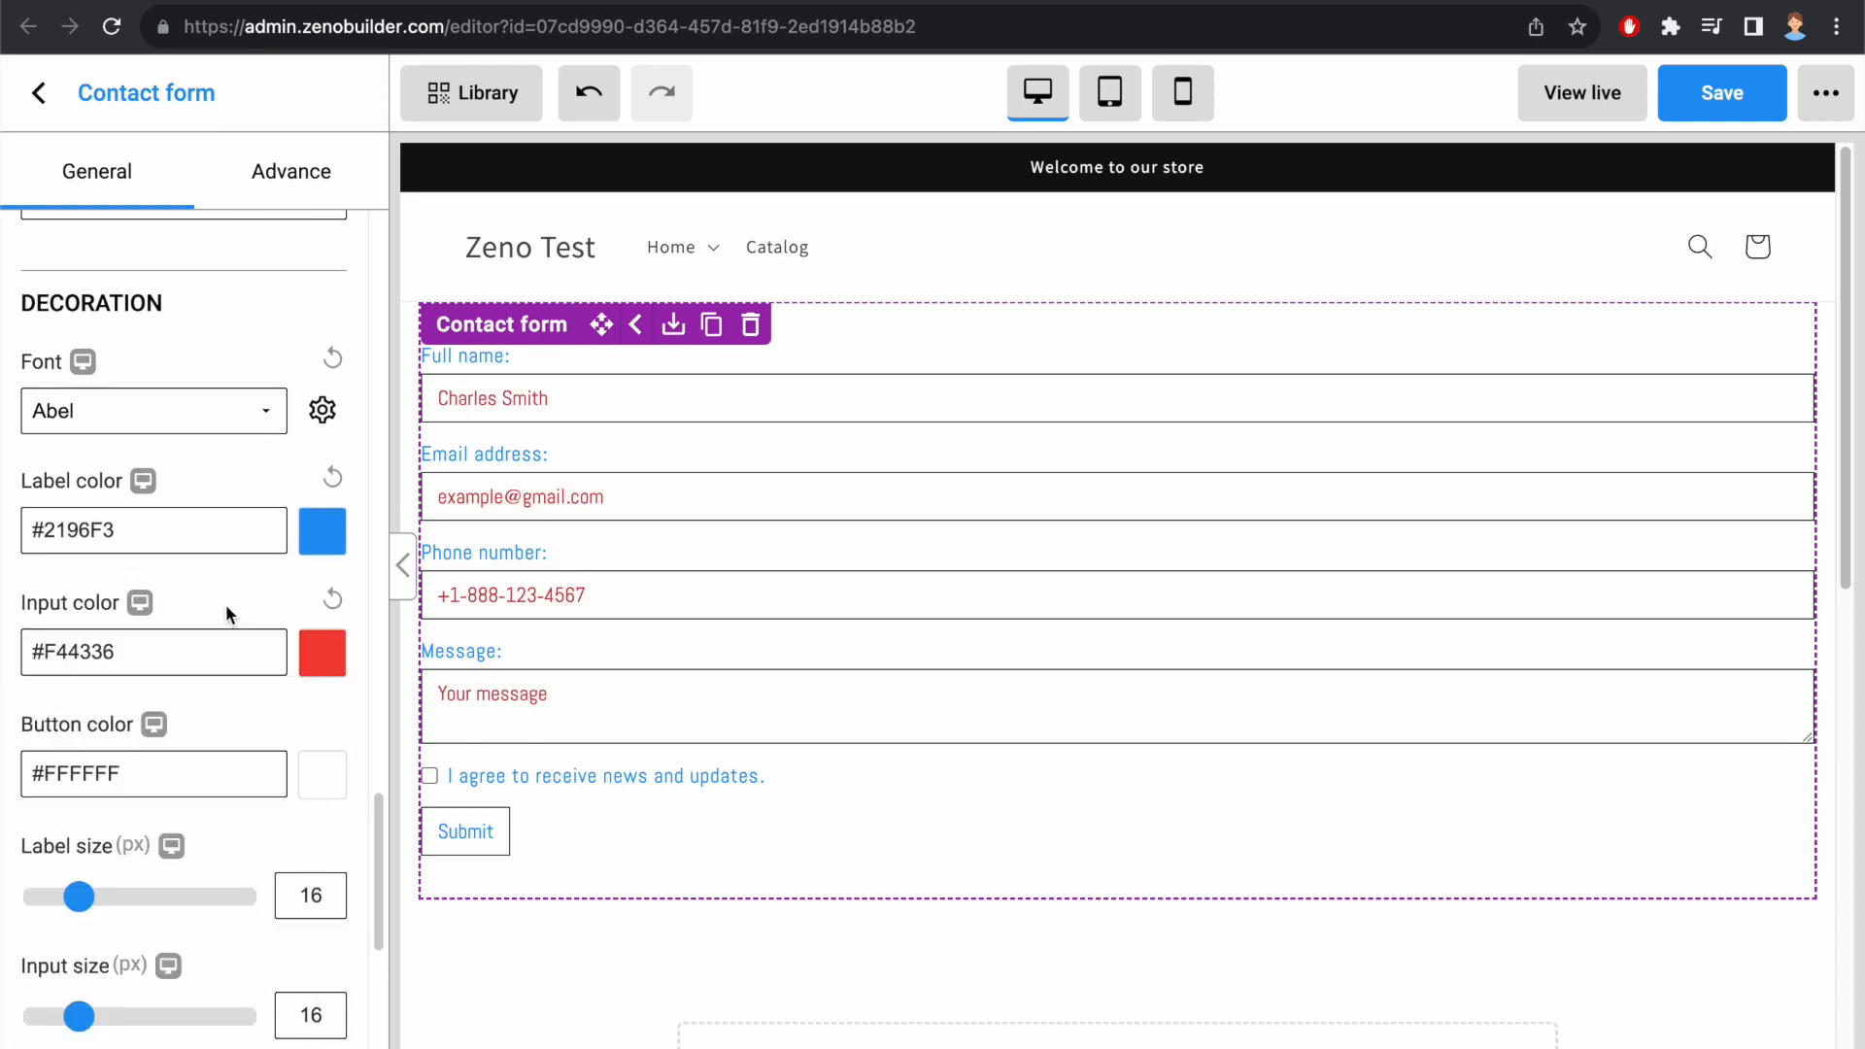
Step: Set the form's button color to purple #9C27B0
click(322, 777)
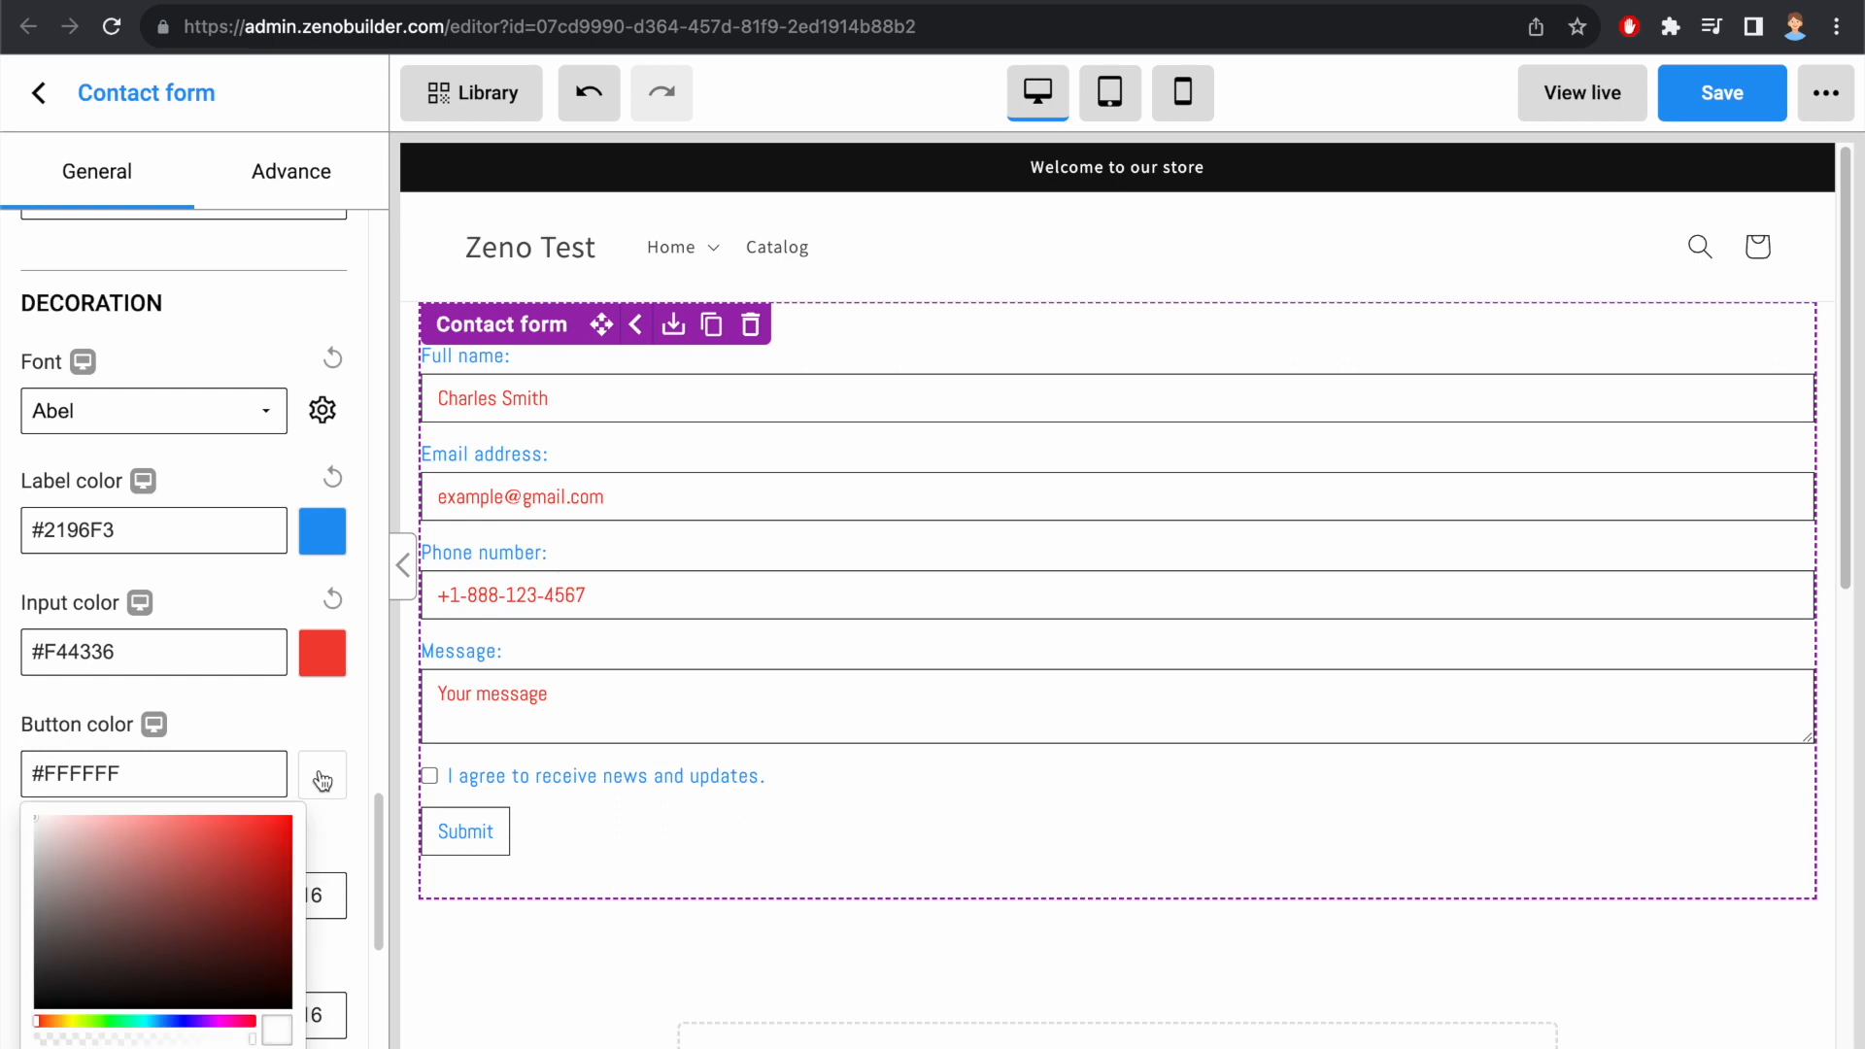
scroll(322, 778, down, 2)
click(157, 973)
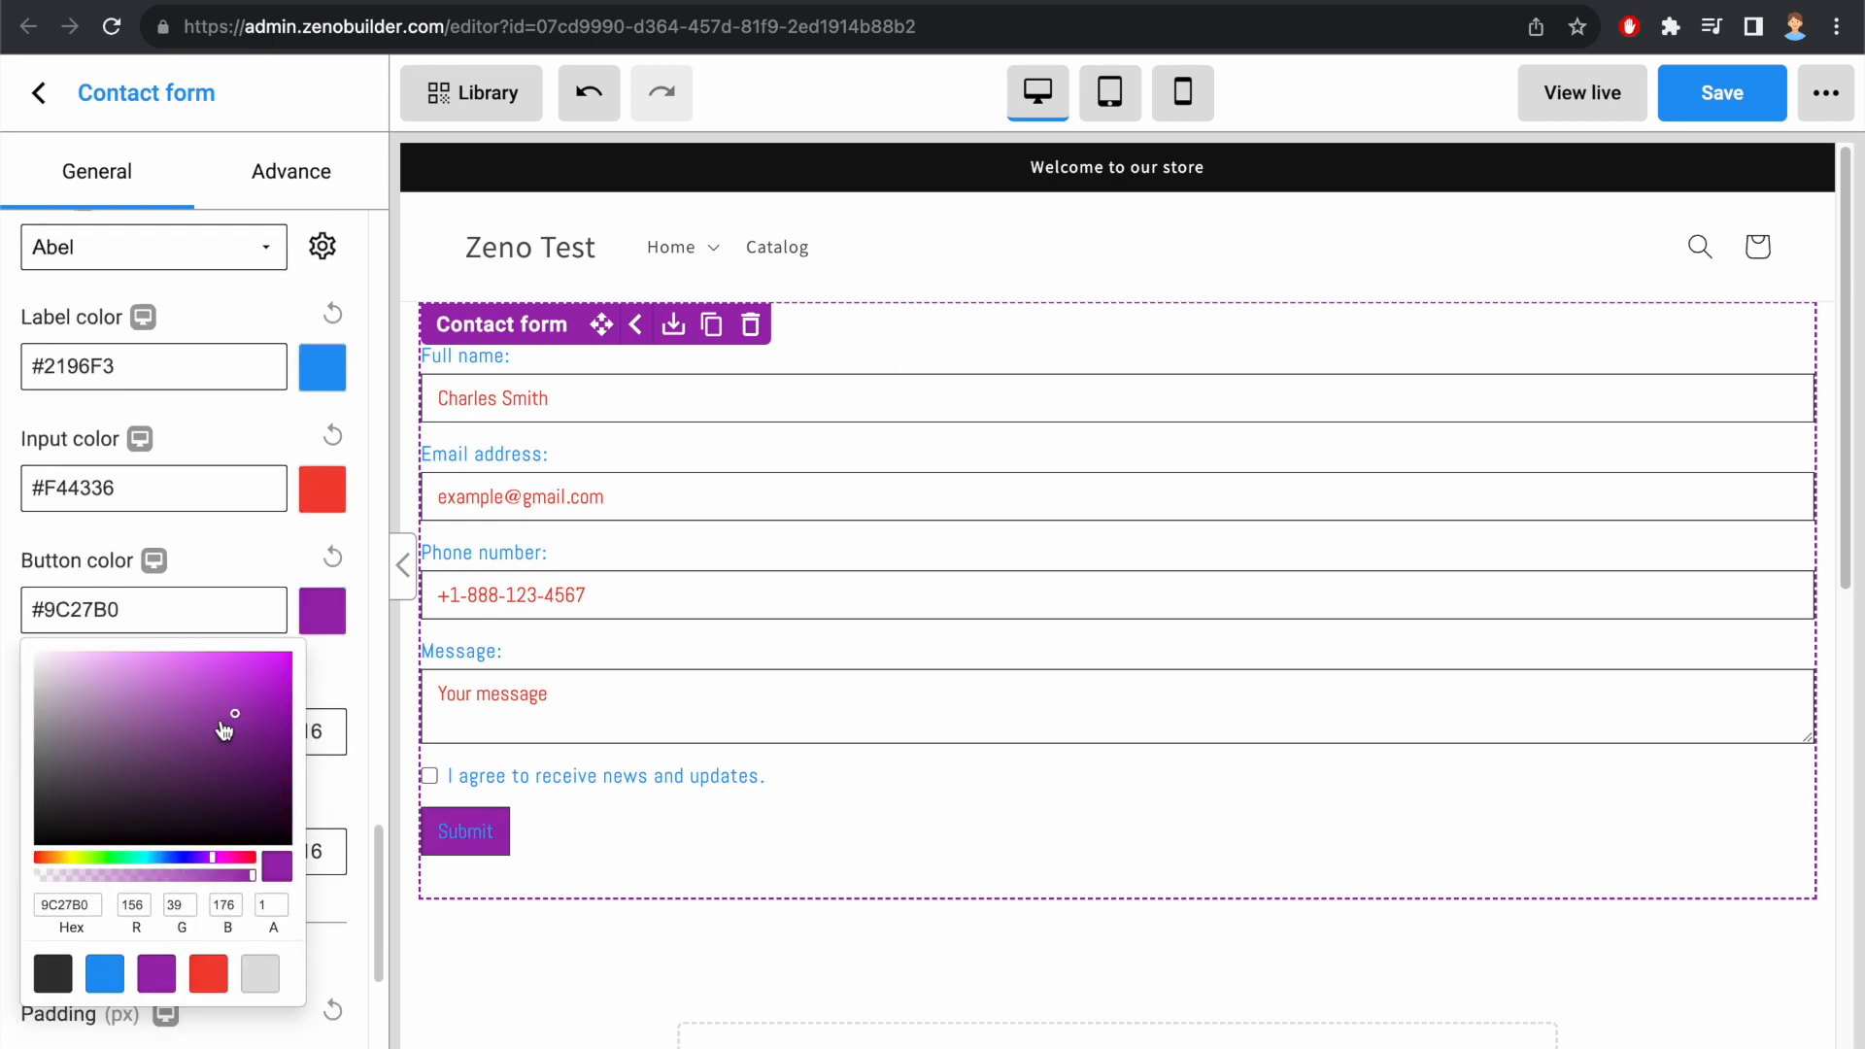
Step: Increase the contact form's label size and input size slightly
click(229, 559)
drag(79, 732, 104, 733)
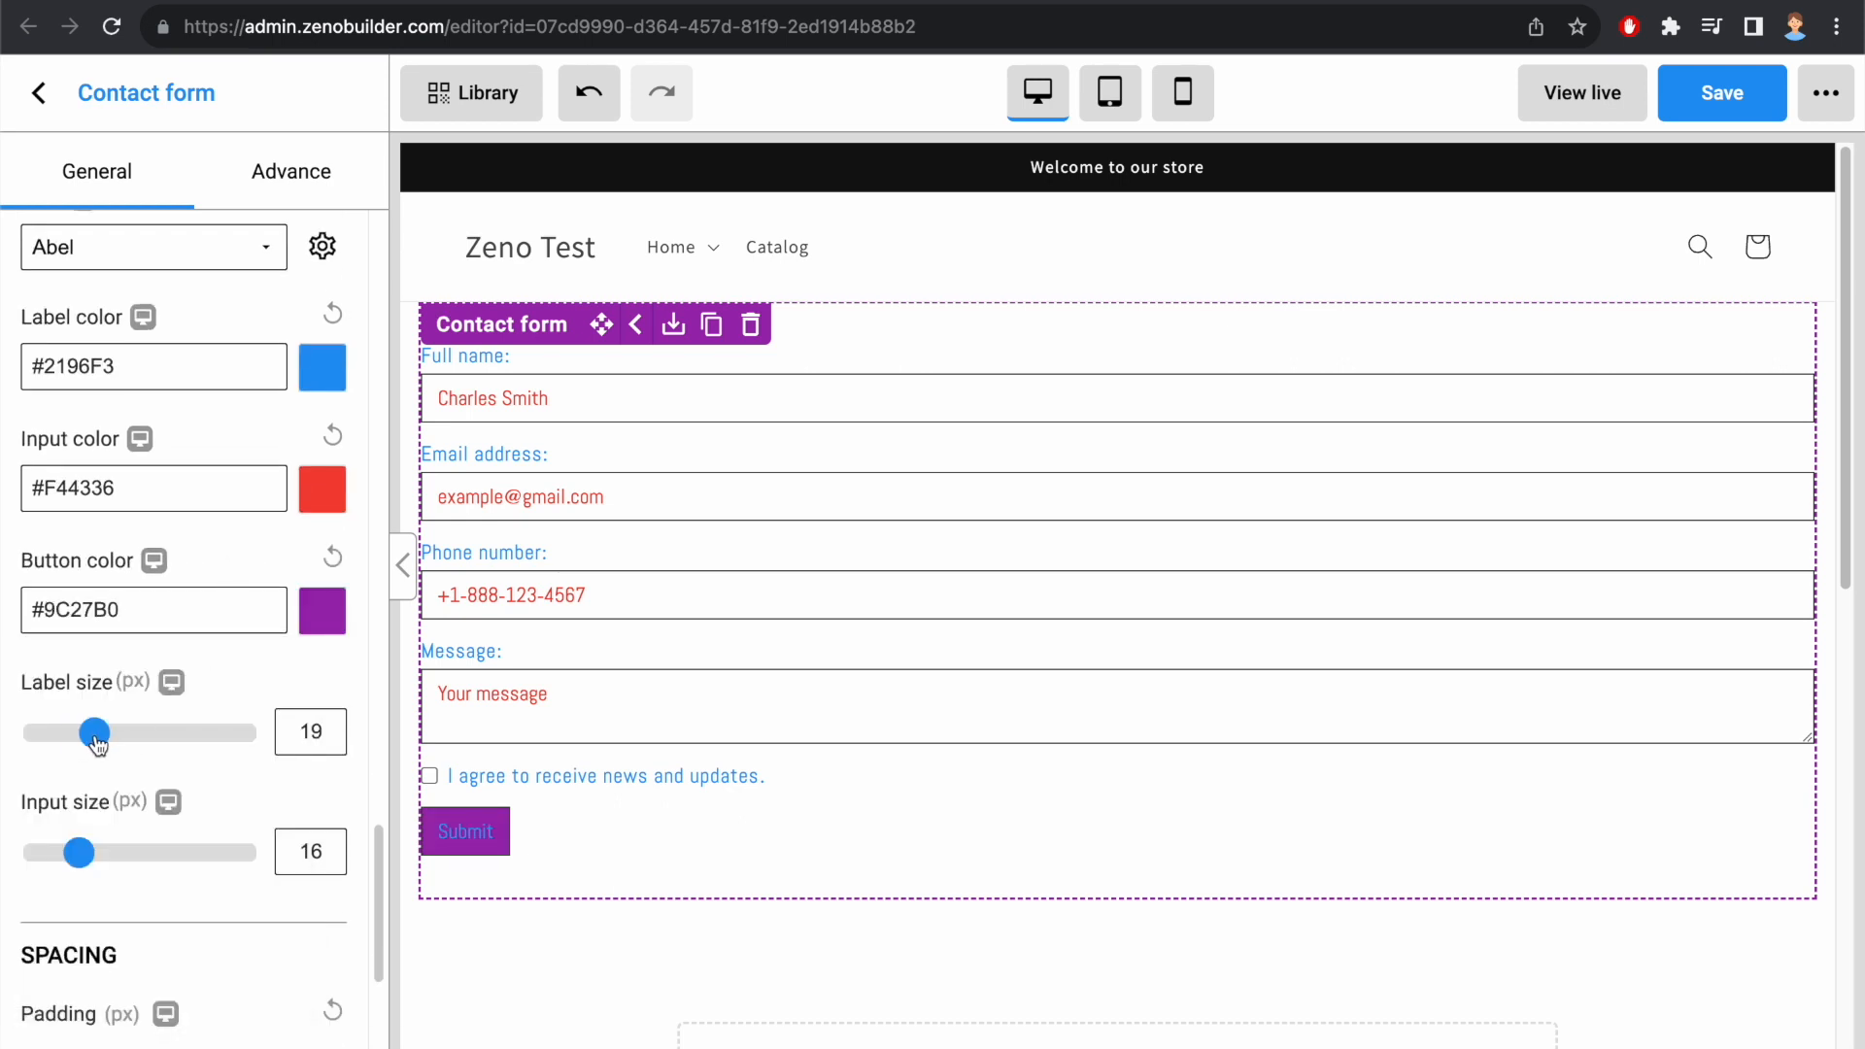
drag(87, 856, 114, 853)
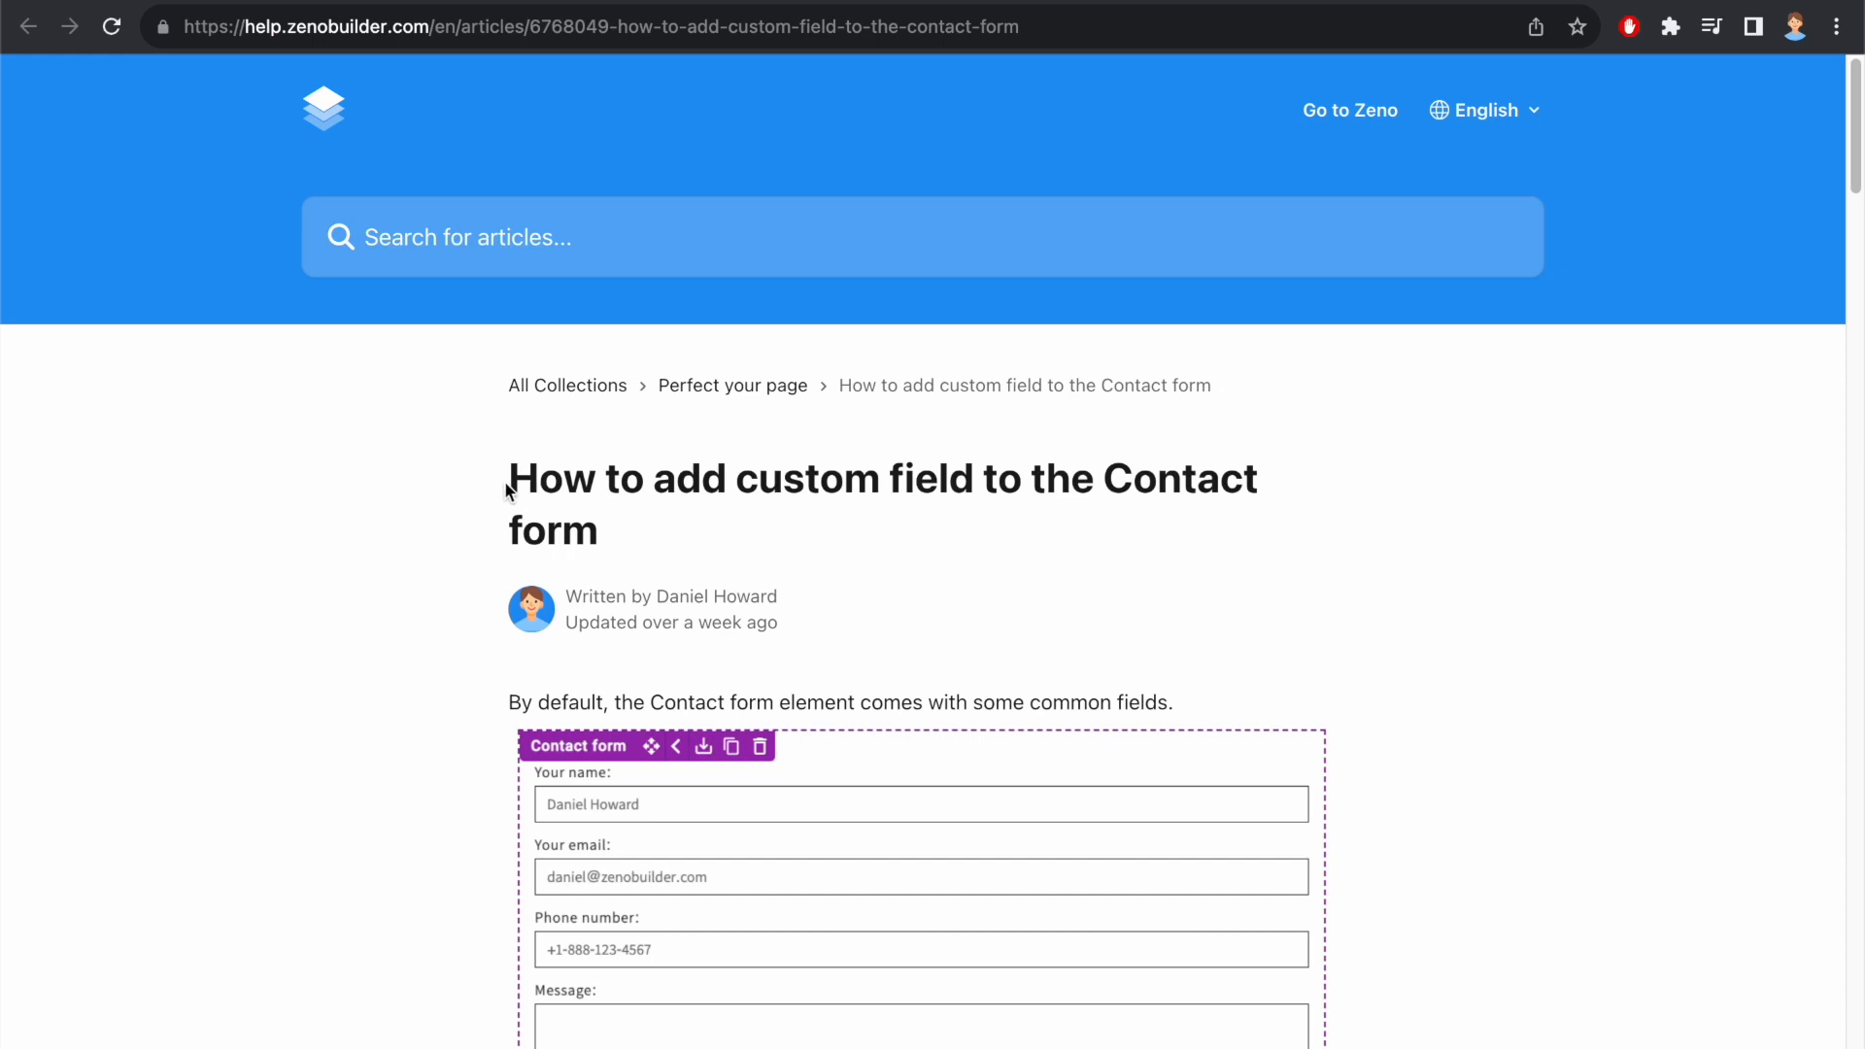
Step: Copy the complete Text field code example for Company from the help article on adding custom contact form fields
scroll(430, 503, down, 5)
scroll(430, 503, down, 15)
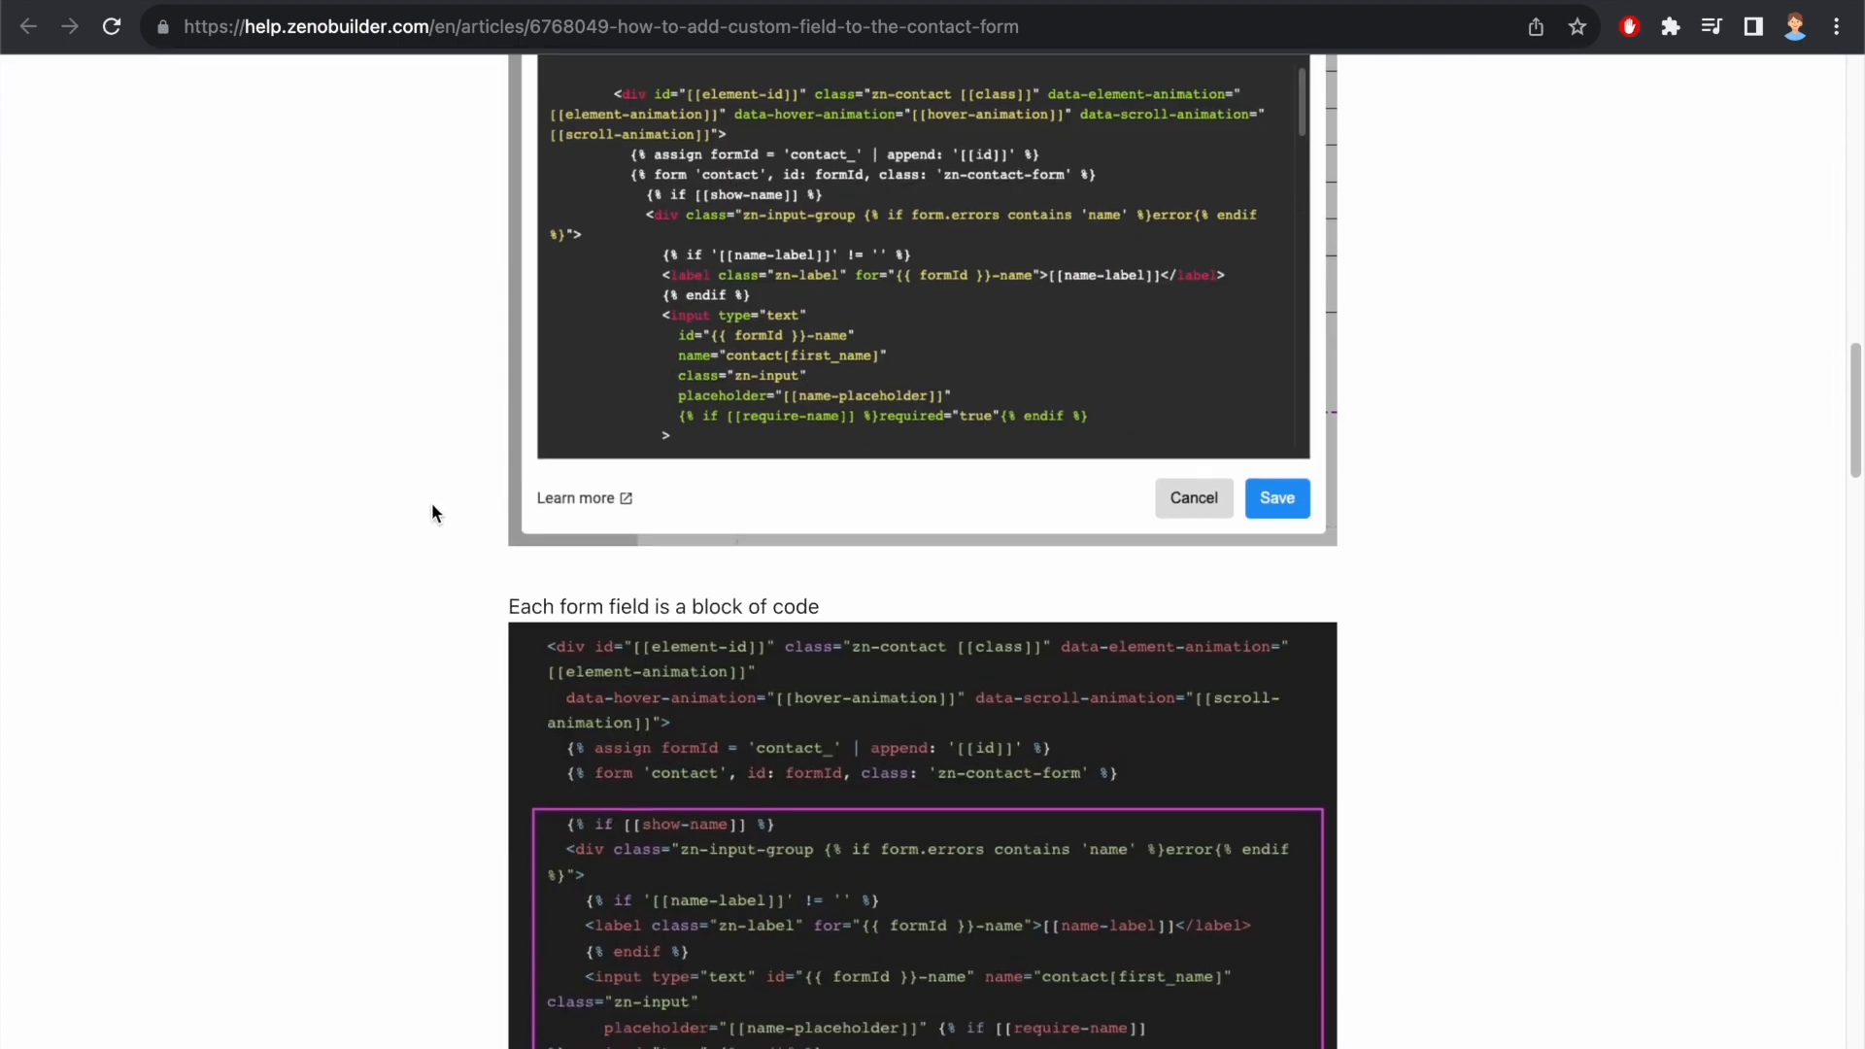
scroll(431, 504, down, 10)
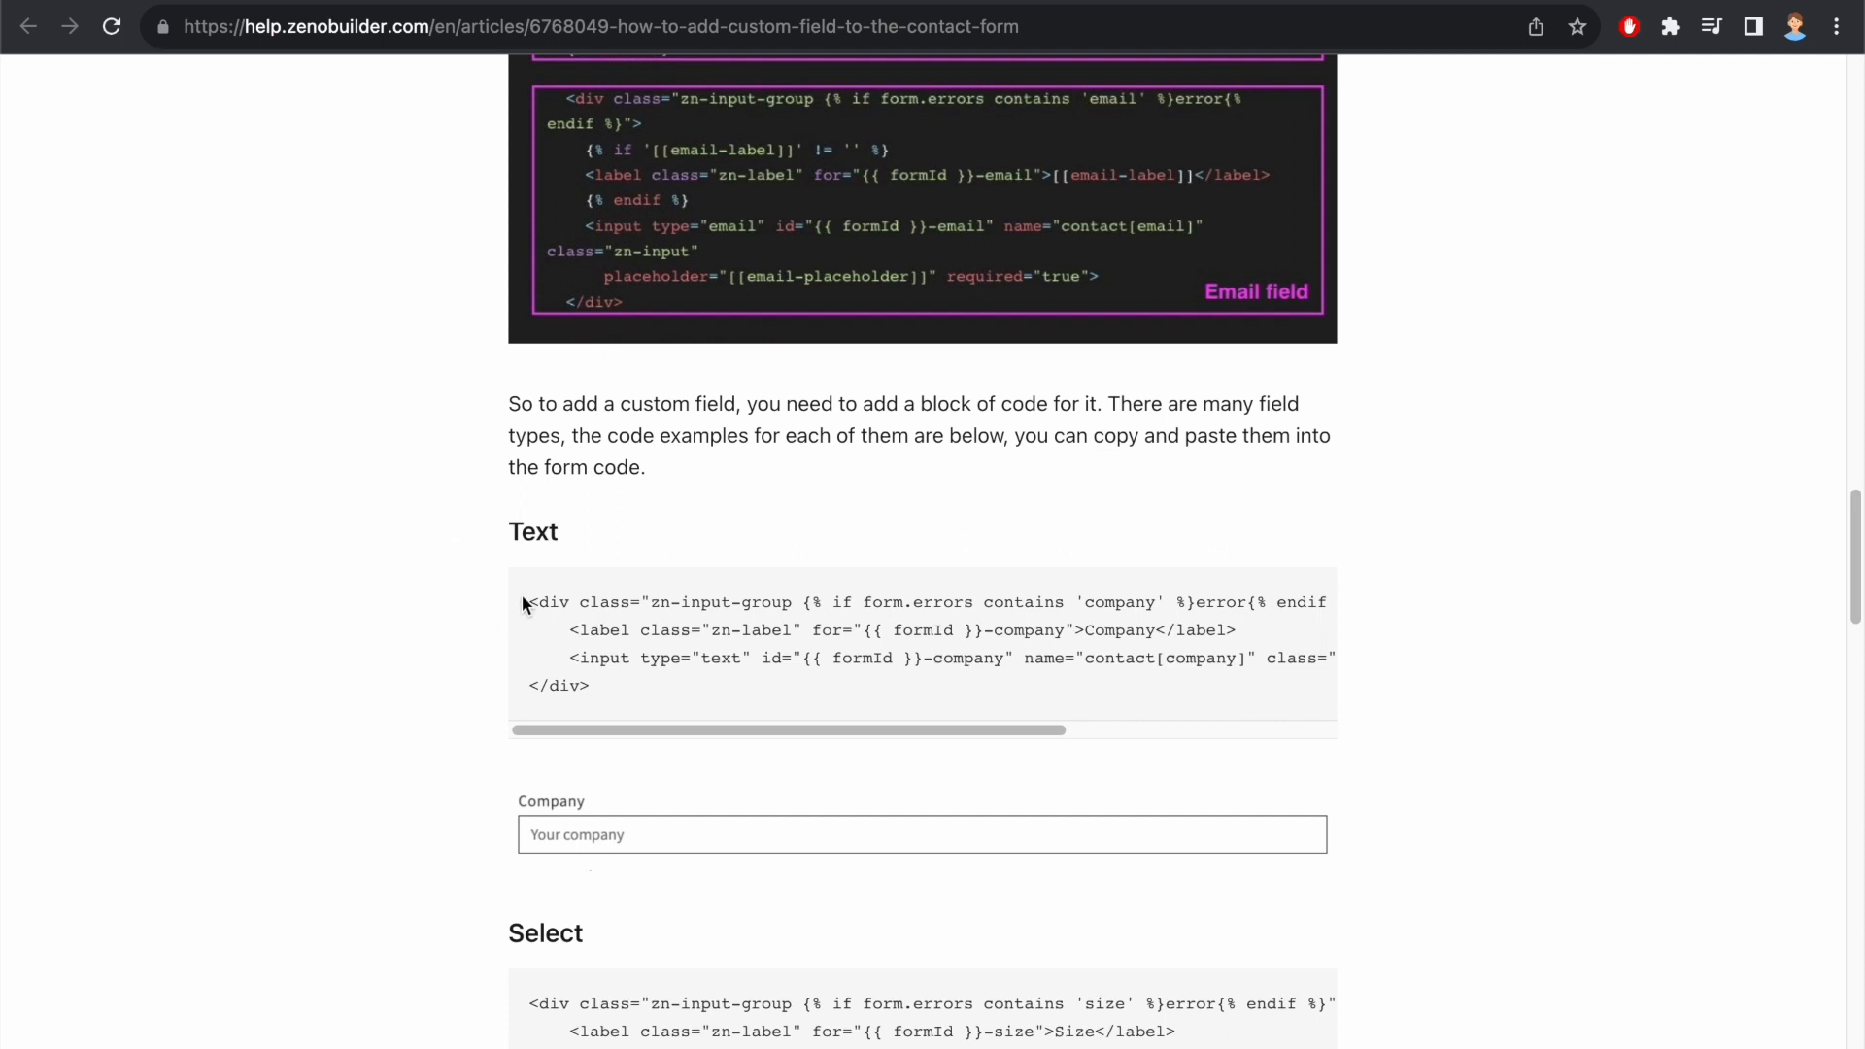
drag(523, 599, 603, 686)
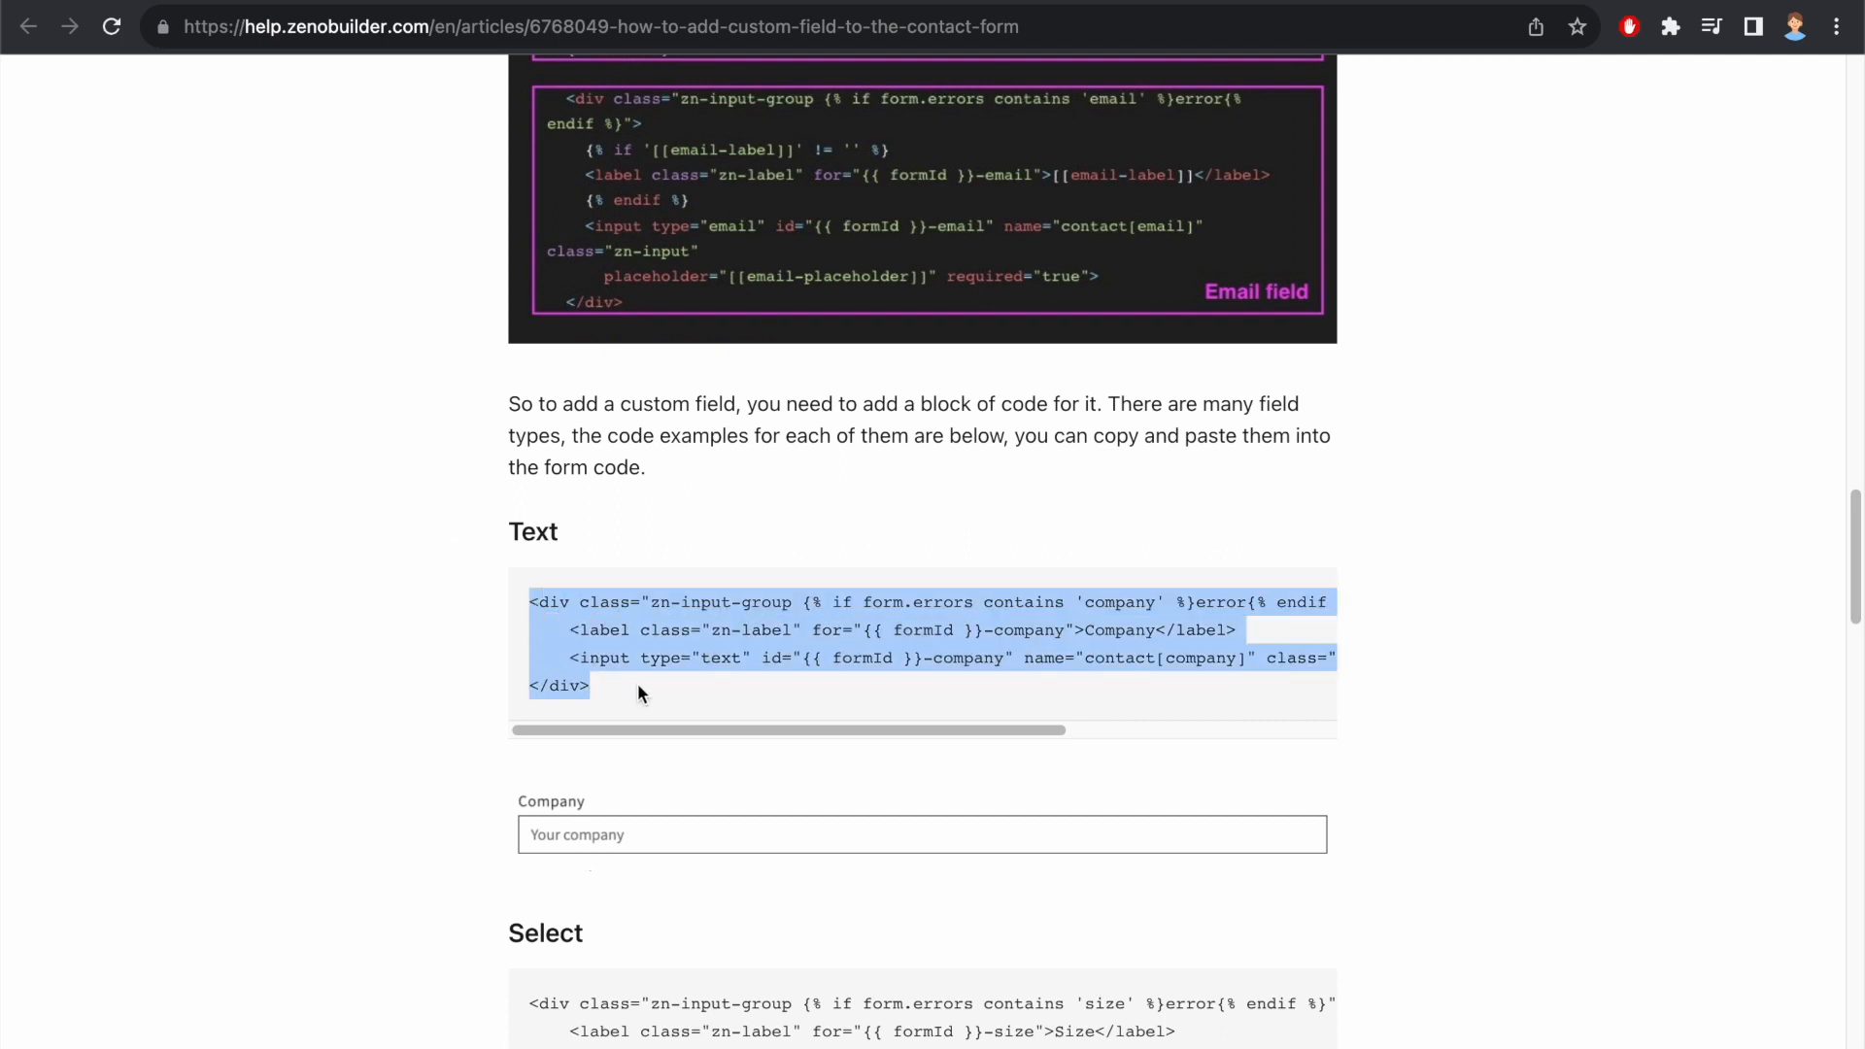
Step: Switch back to the Zeno editor and open the contact form's HTML / Liquid code for editing
click(285, 2)
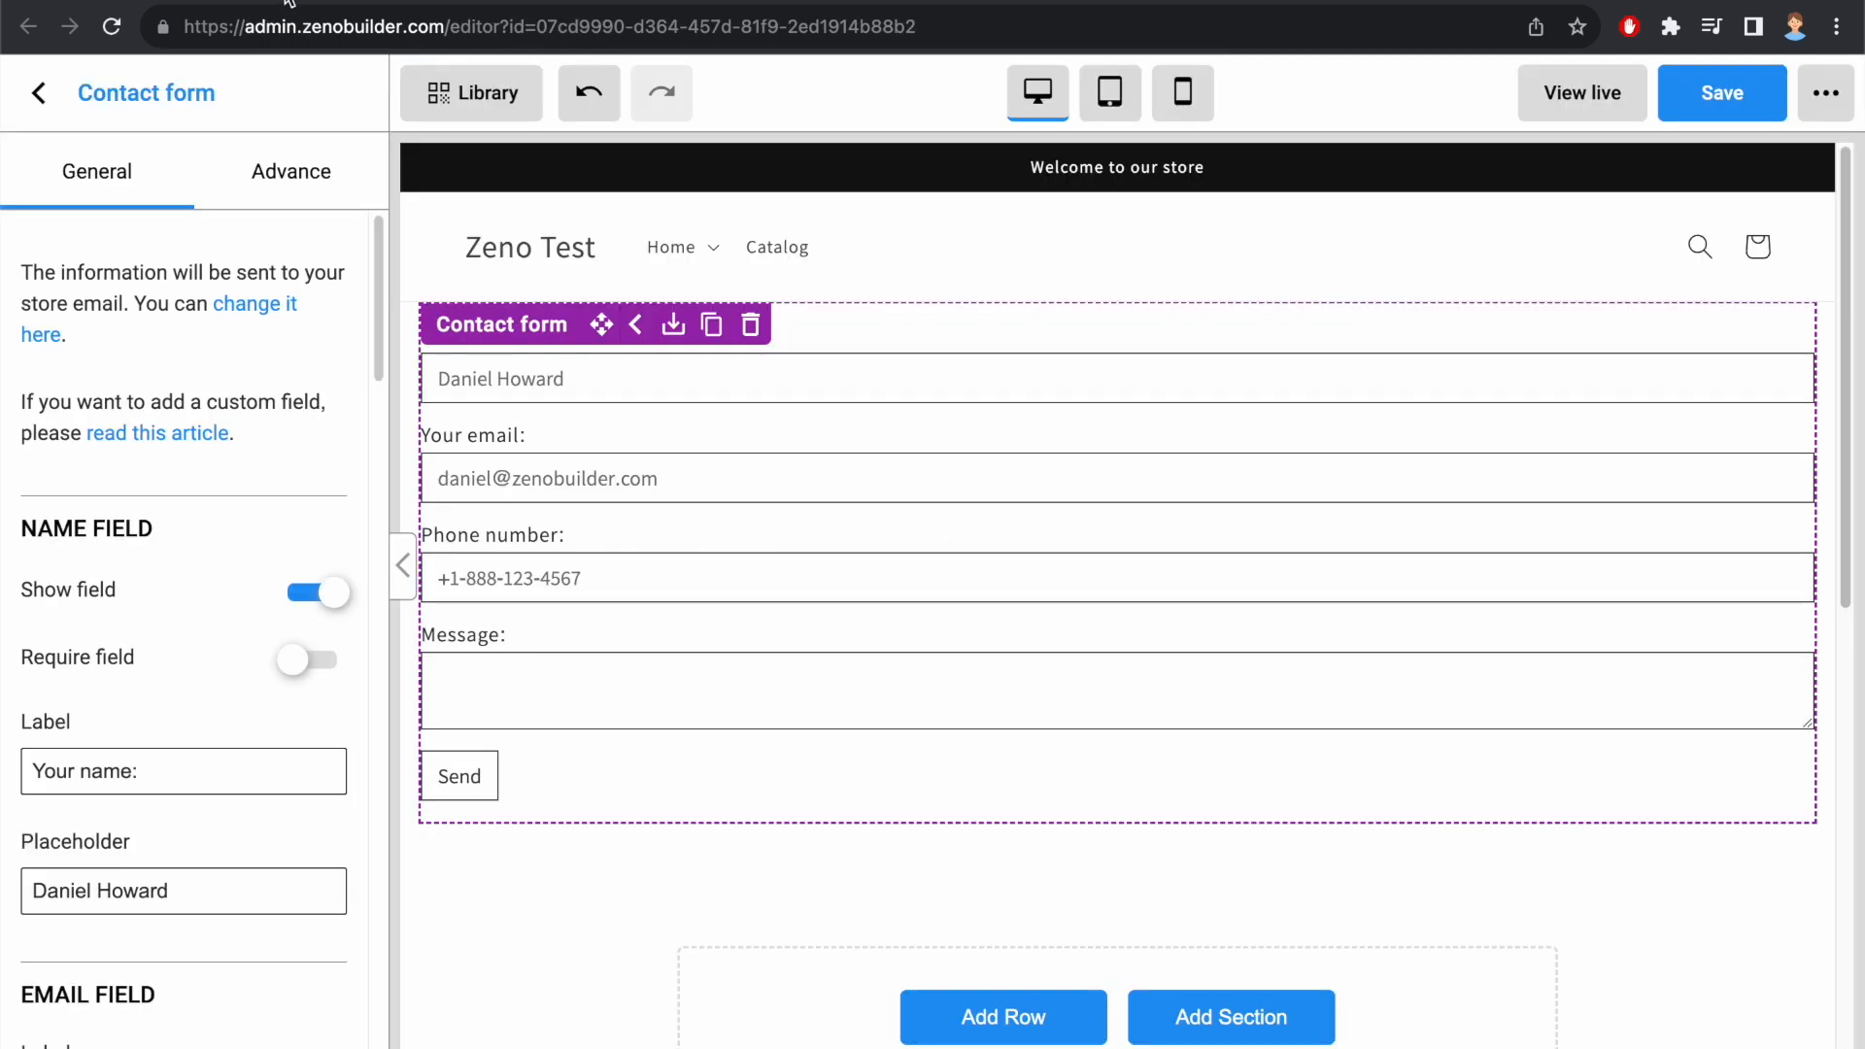
right_click(566, 340)
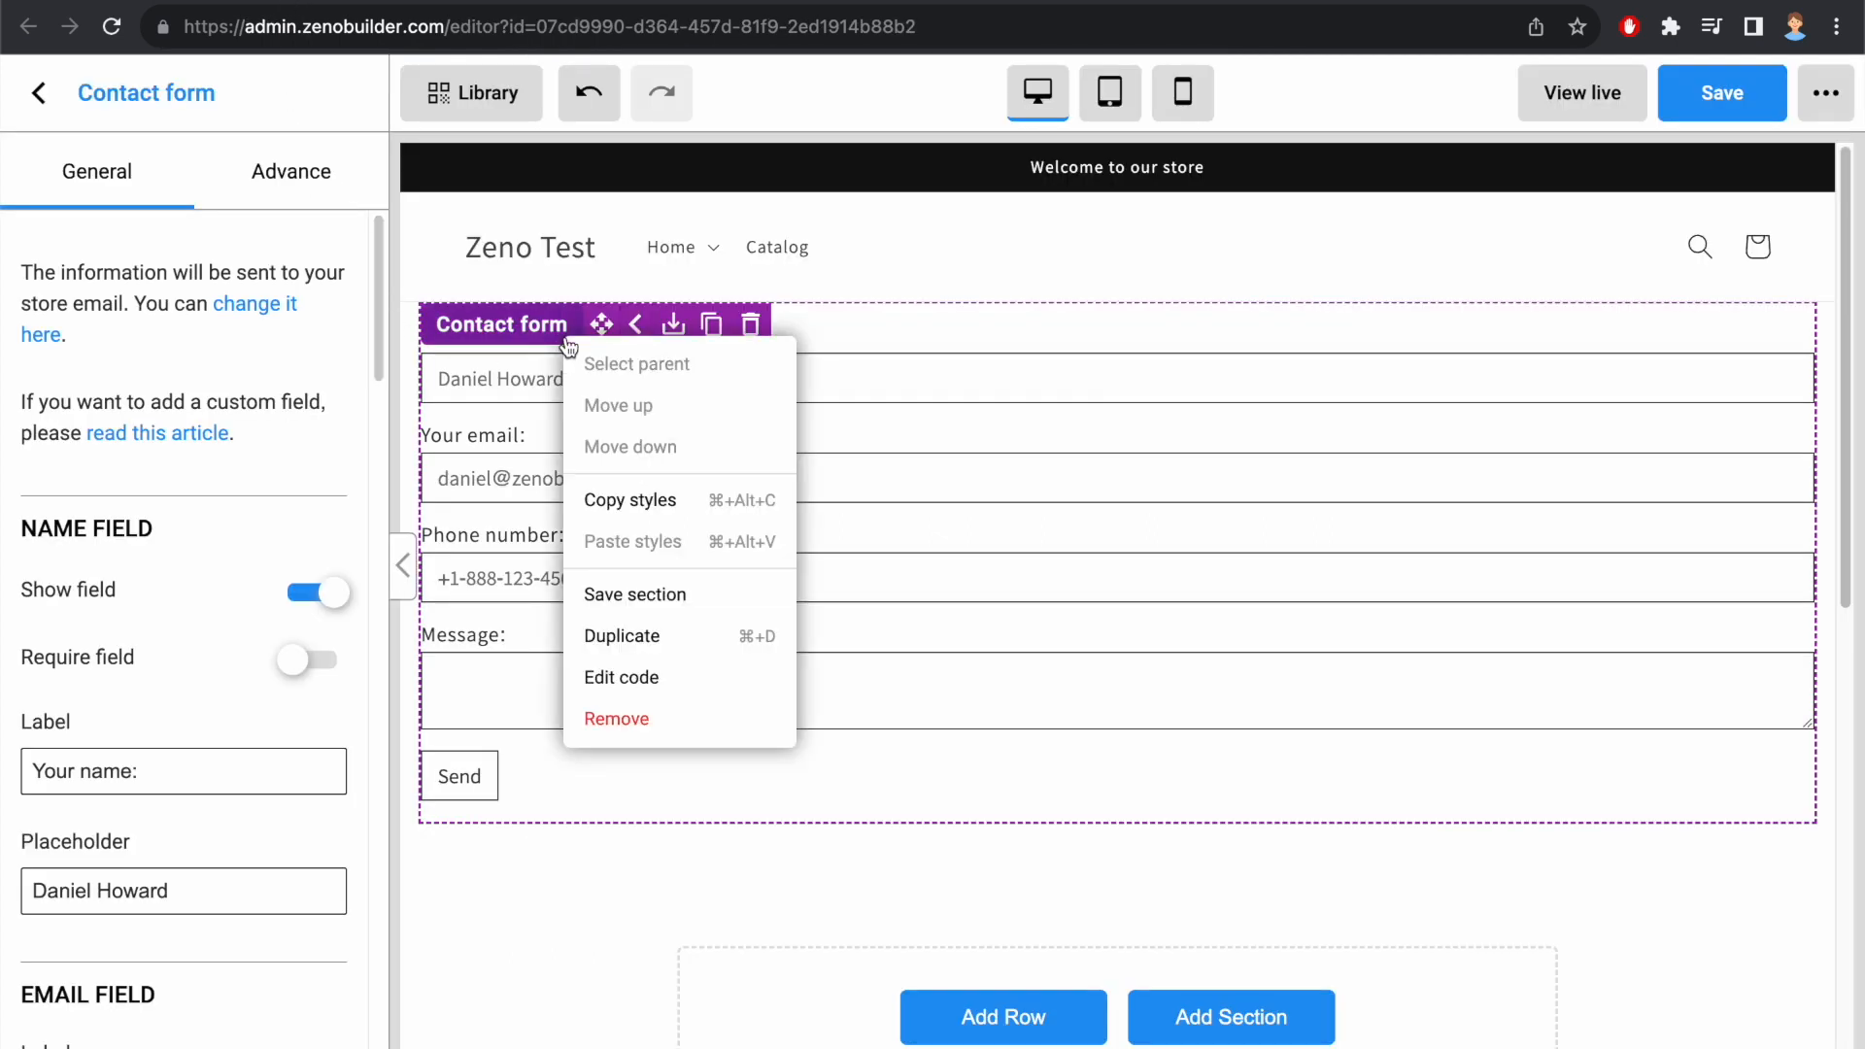
click(667, 677)
Step: Paste the copied Company field block between the phone field's closing endif and the message field, leaving a blank line before it
scroll(801, 631, down, 9)
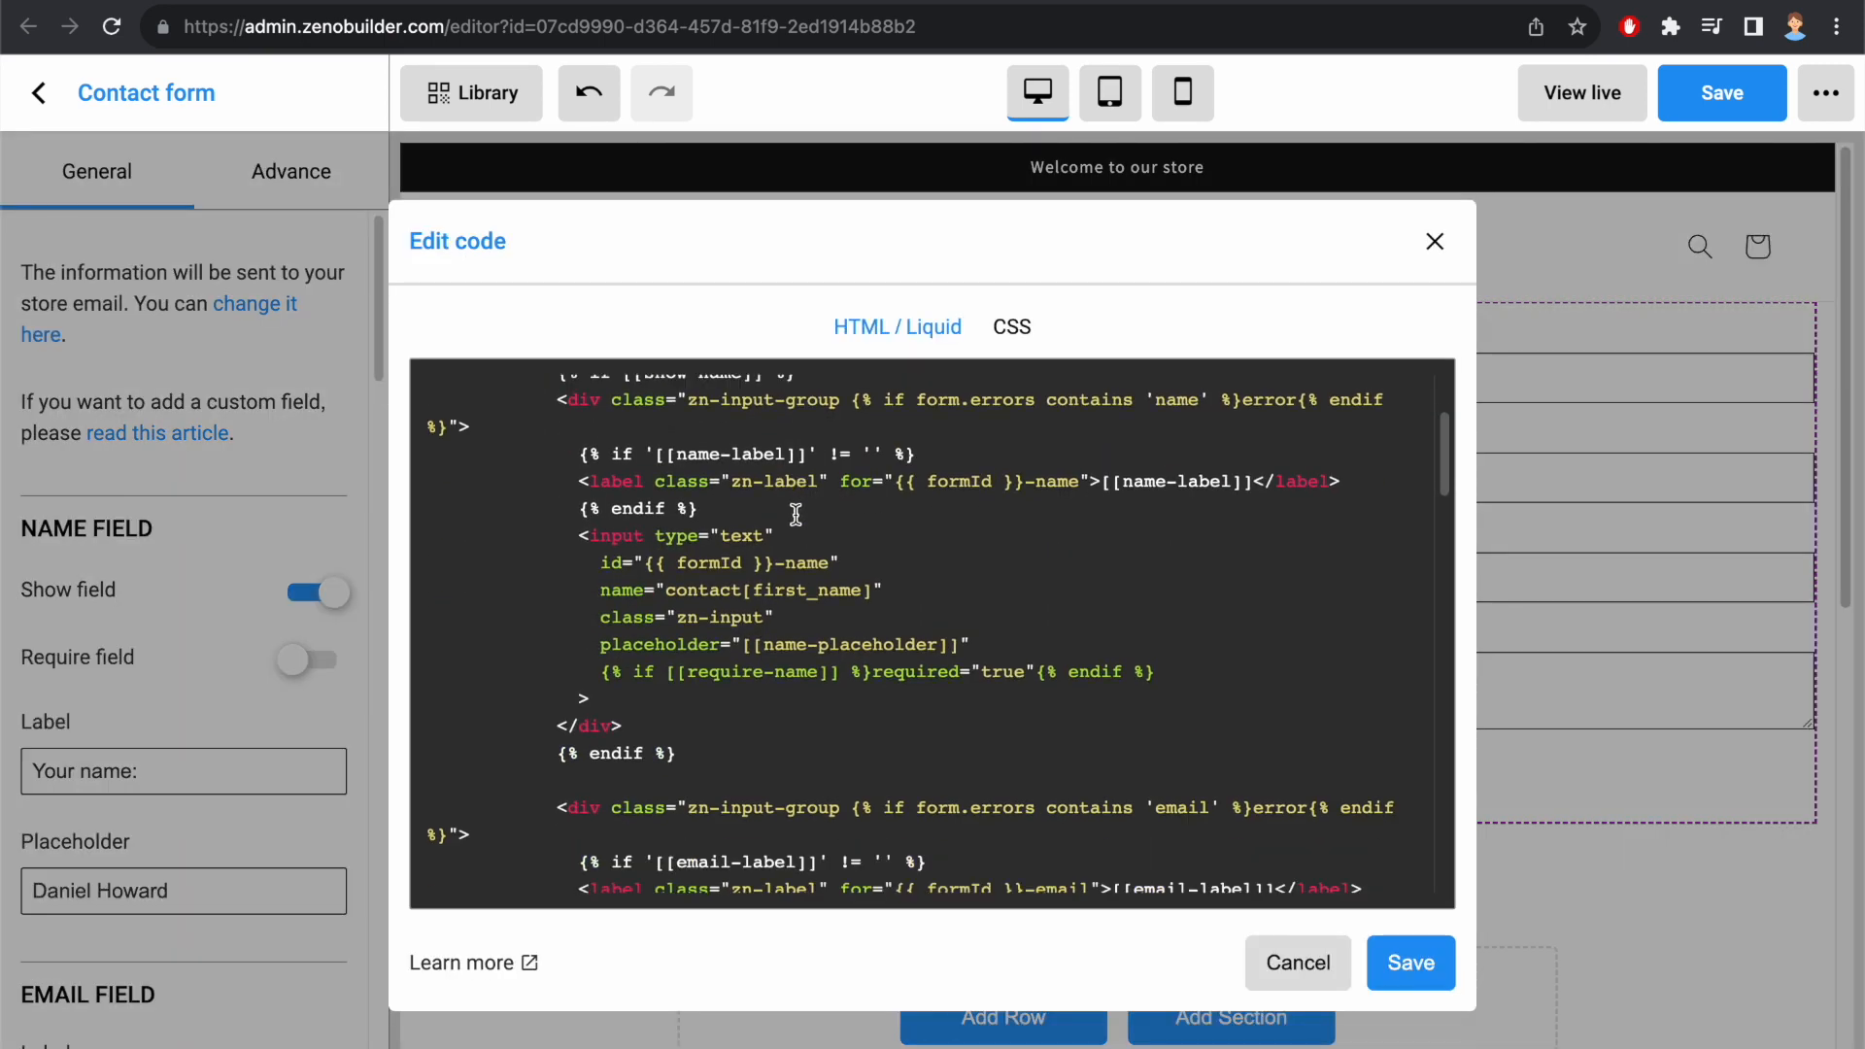
scroll(794, 483, down, 10)
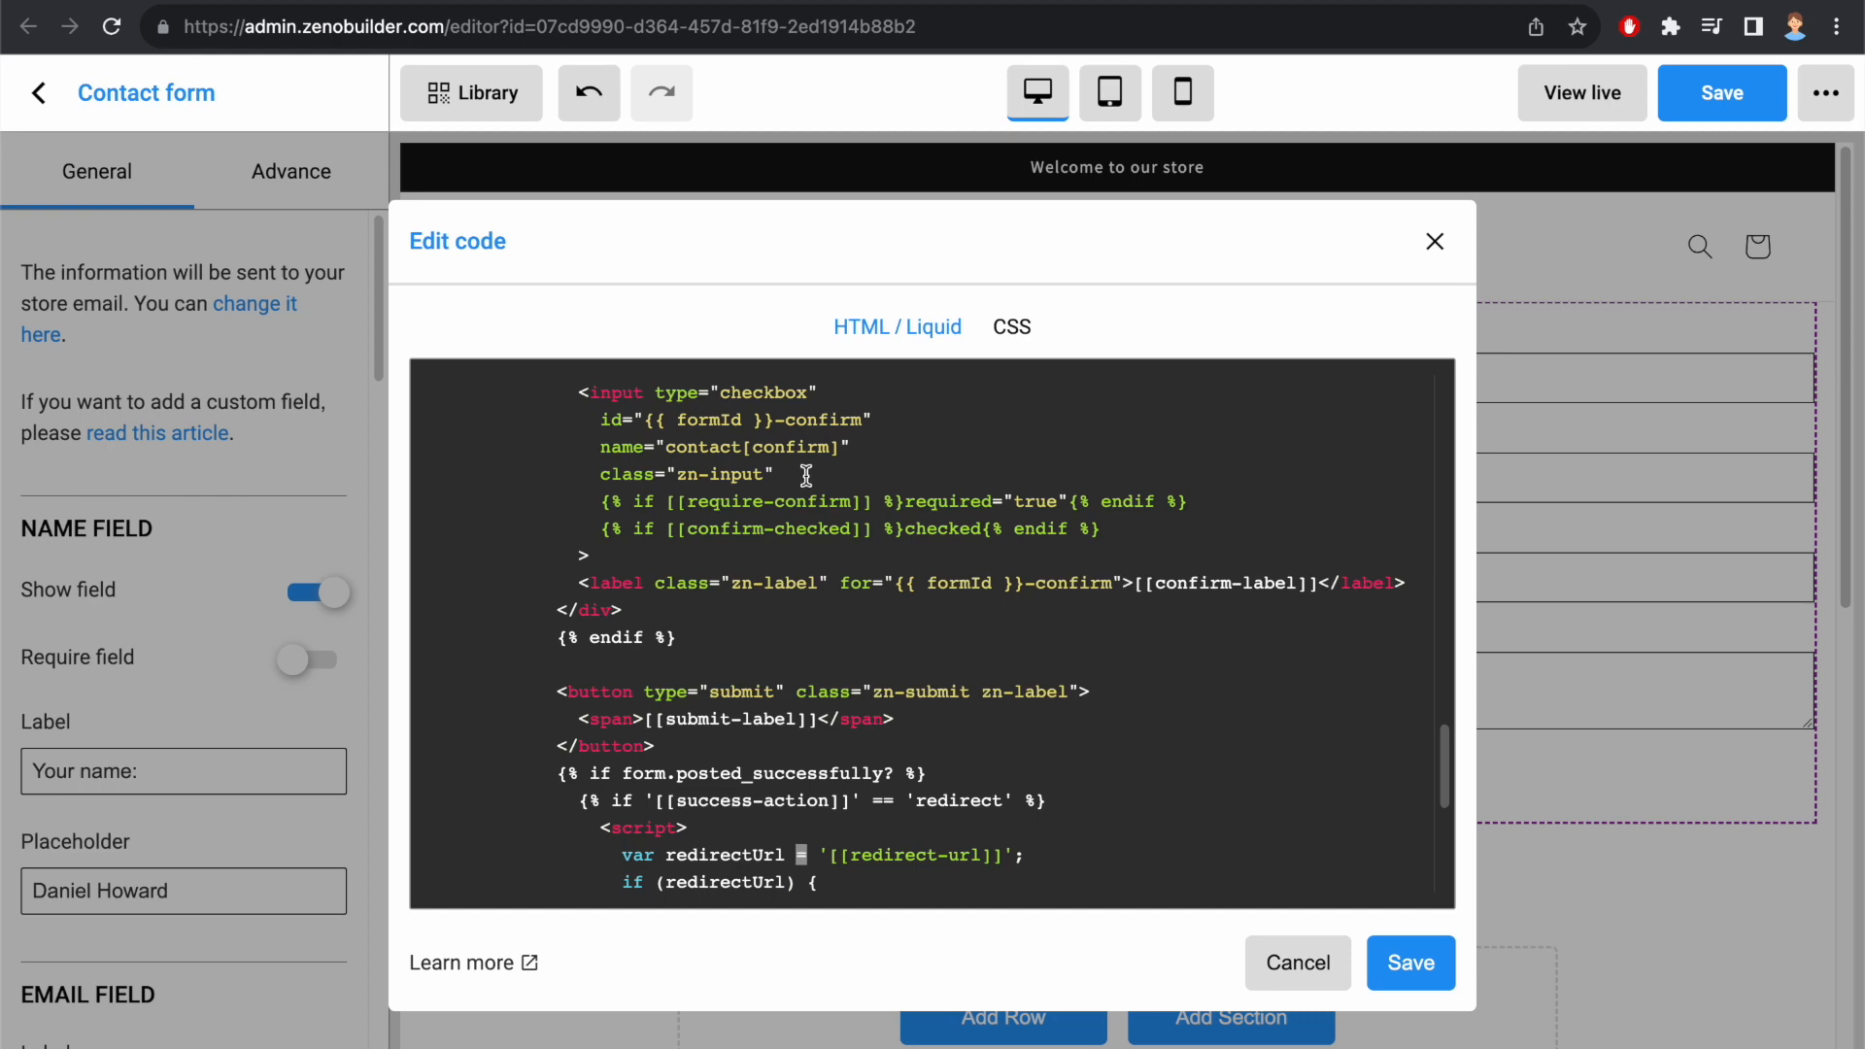
scroll(810, 474, up, 3)
scroll(811, 474, up, 5)
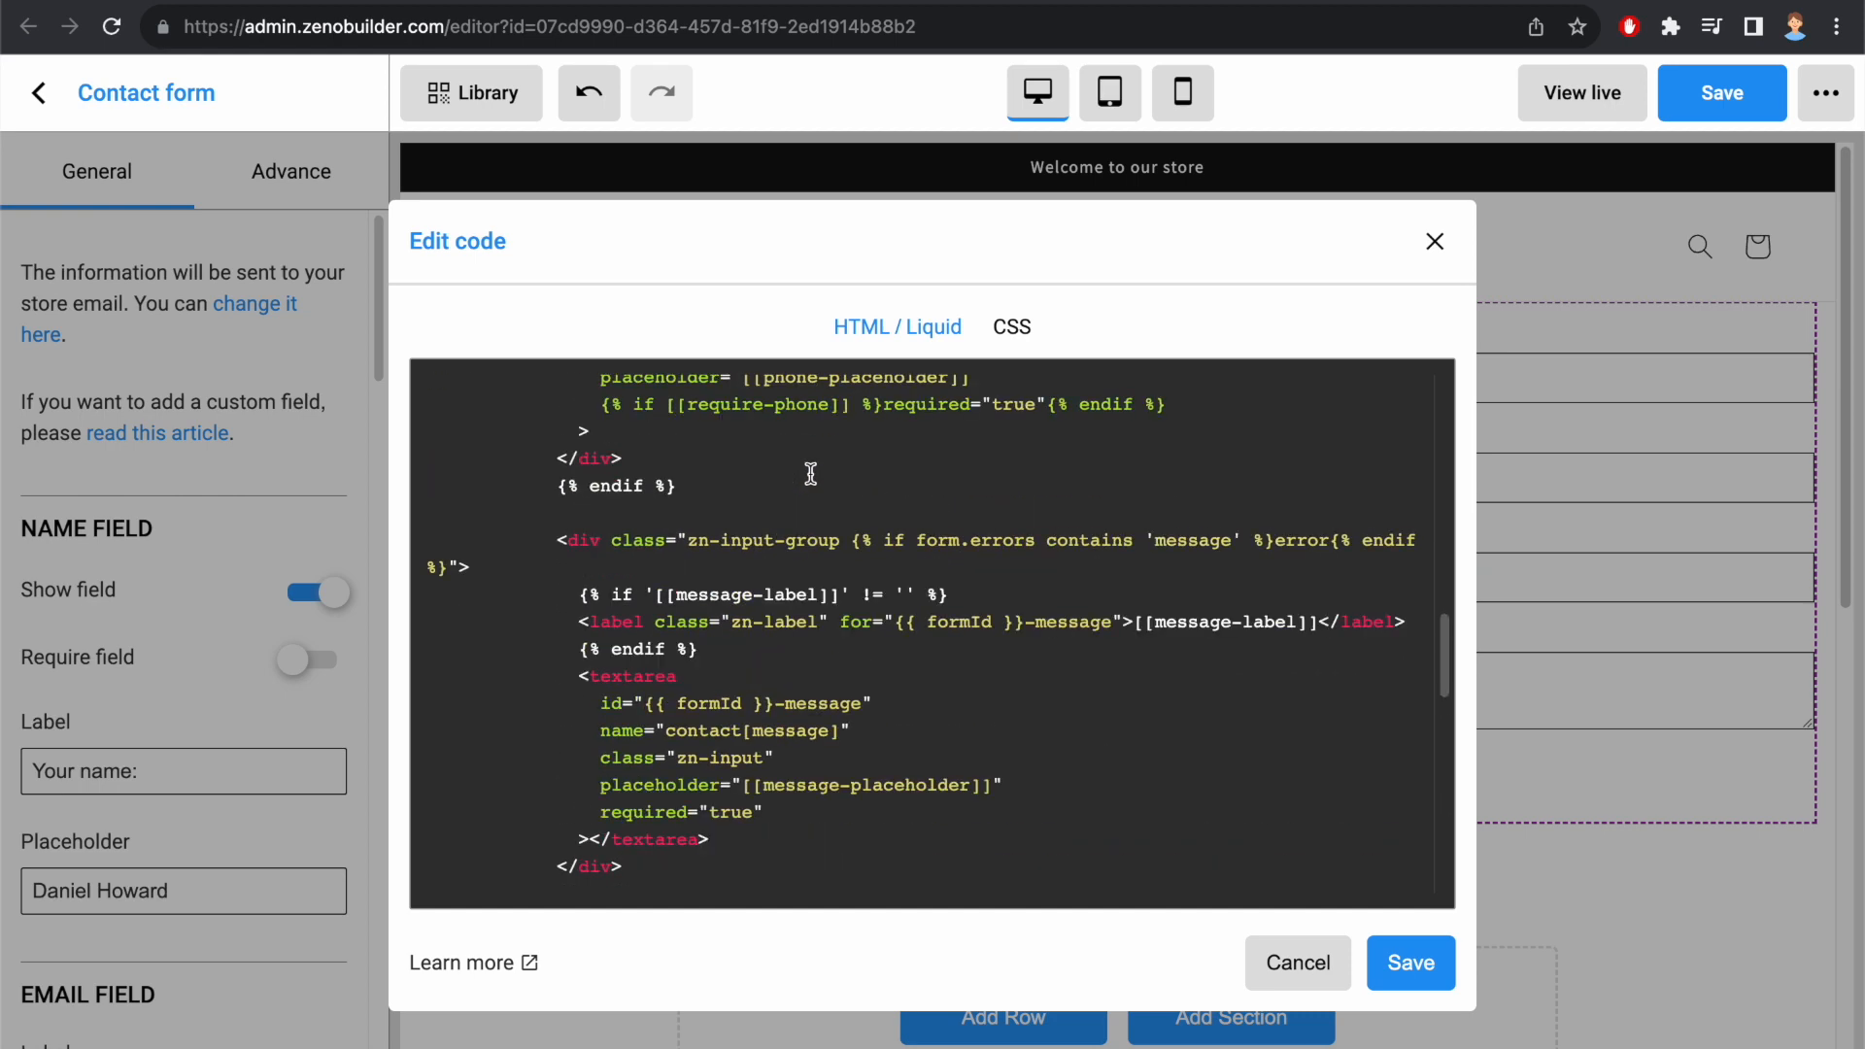
click(726, 489)
key(Return)
key(Return)
text(<div class="zn-input-group {% if form.errors contains 'company' %}error{% endif %}">   <label class="zn-label" for="{{ formId }}-company">Company</label>   <input type="text" id="{{ formId }}-company" name="contact[company]" class="zn-input" placeholder="Your company"> </div>)
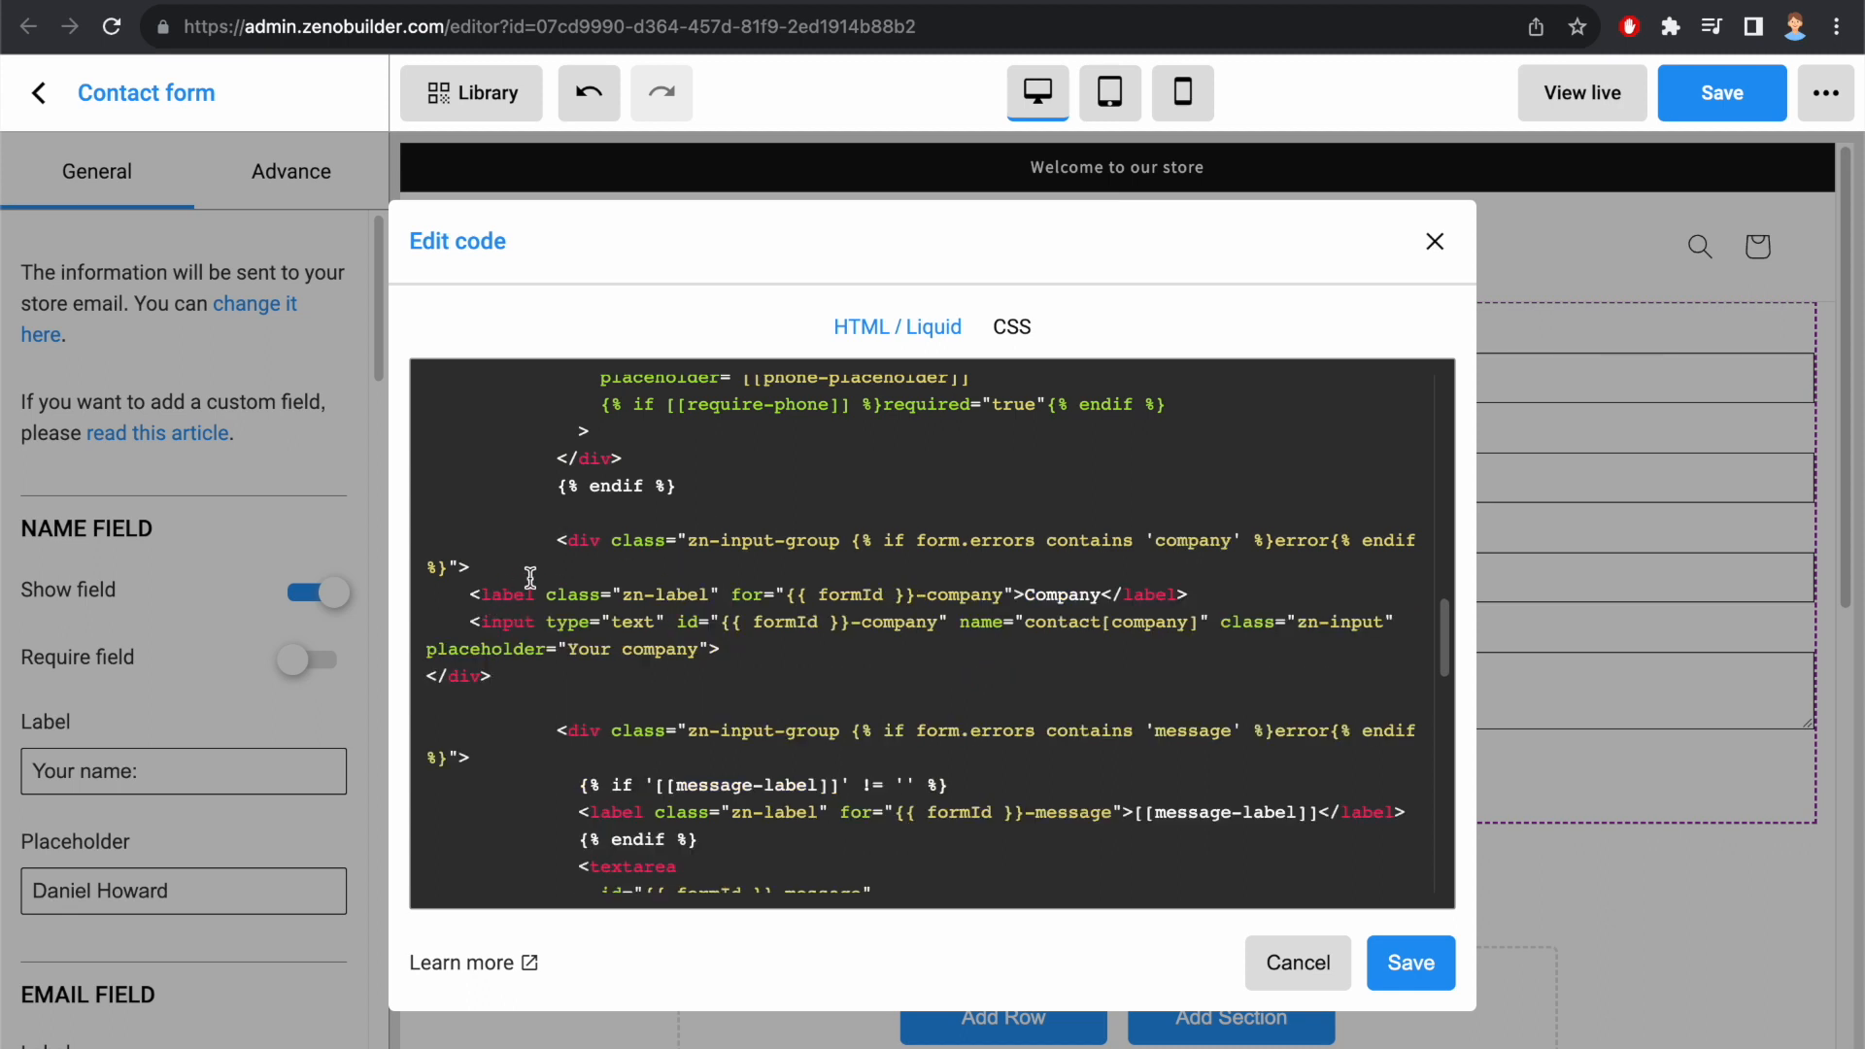
Step: Indent the pasted Company block's label, input and closing div lines to match the surrounding code, and save the code
click(457, 593)
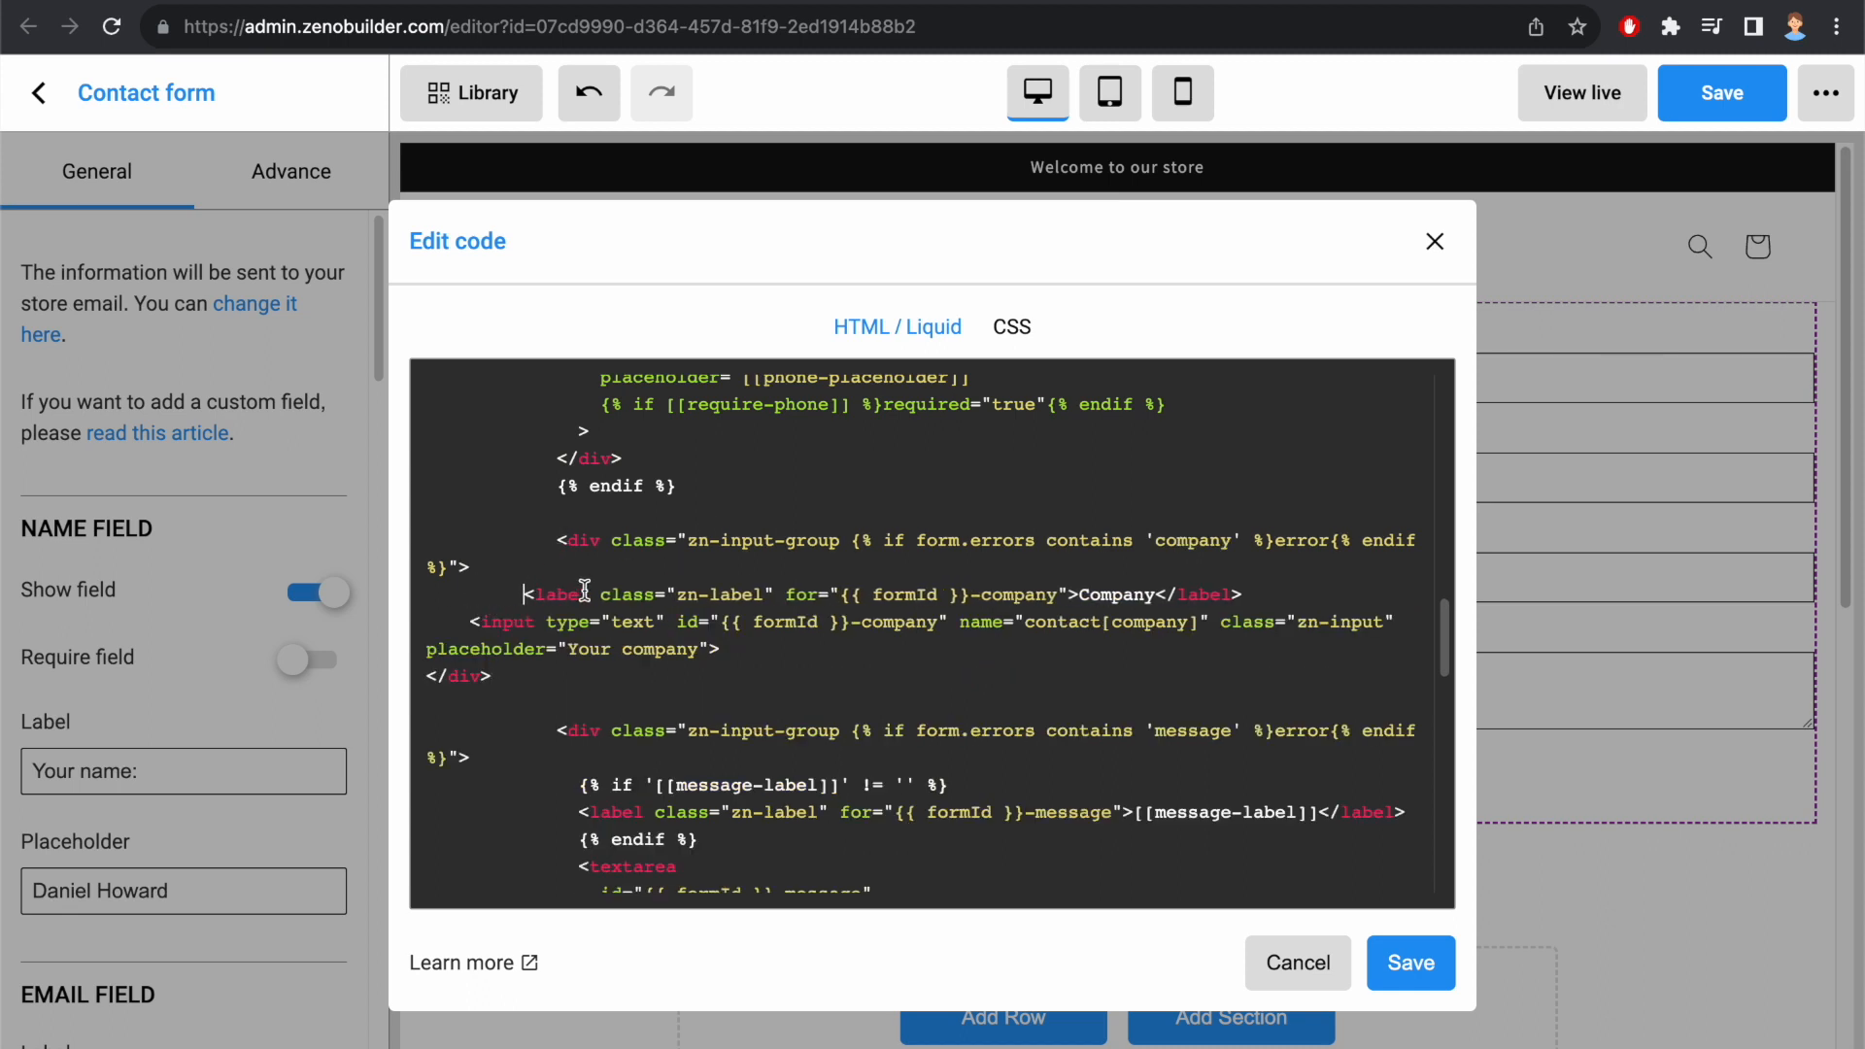
click(471, 622)
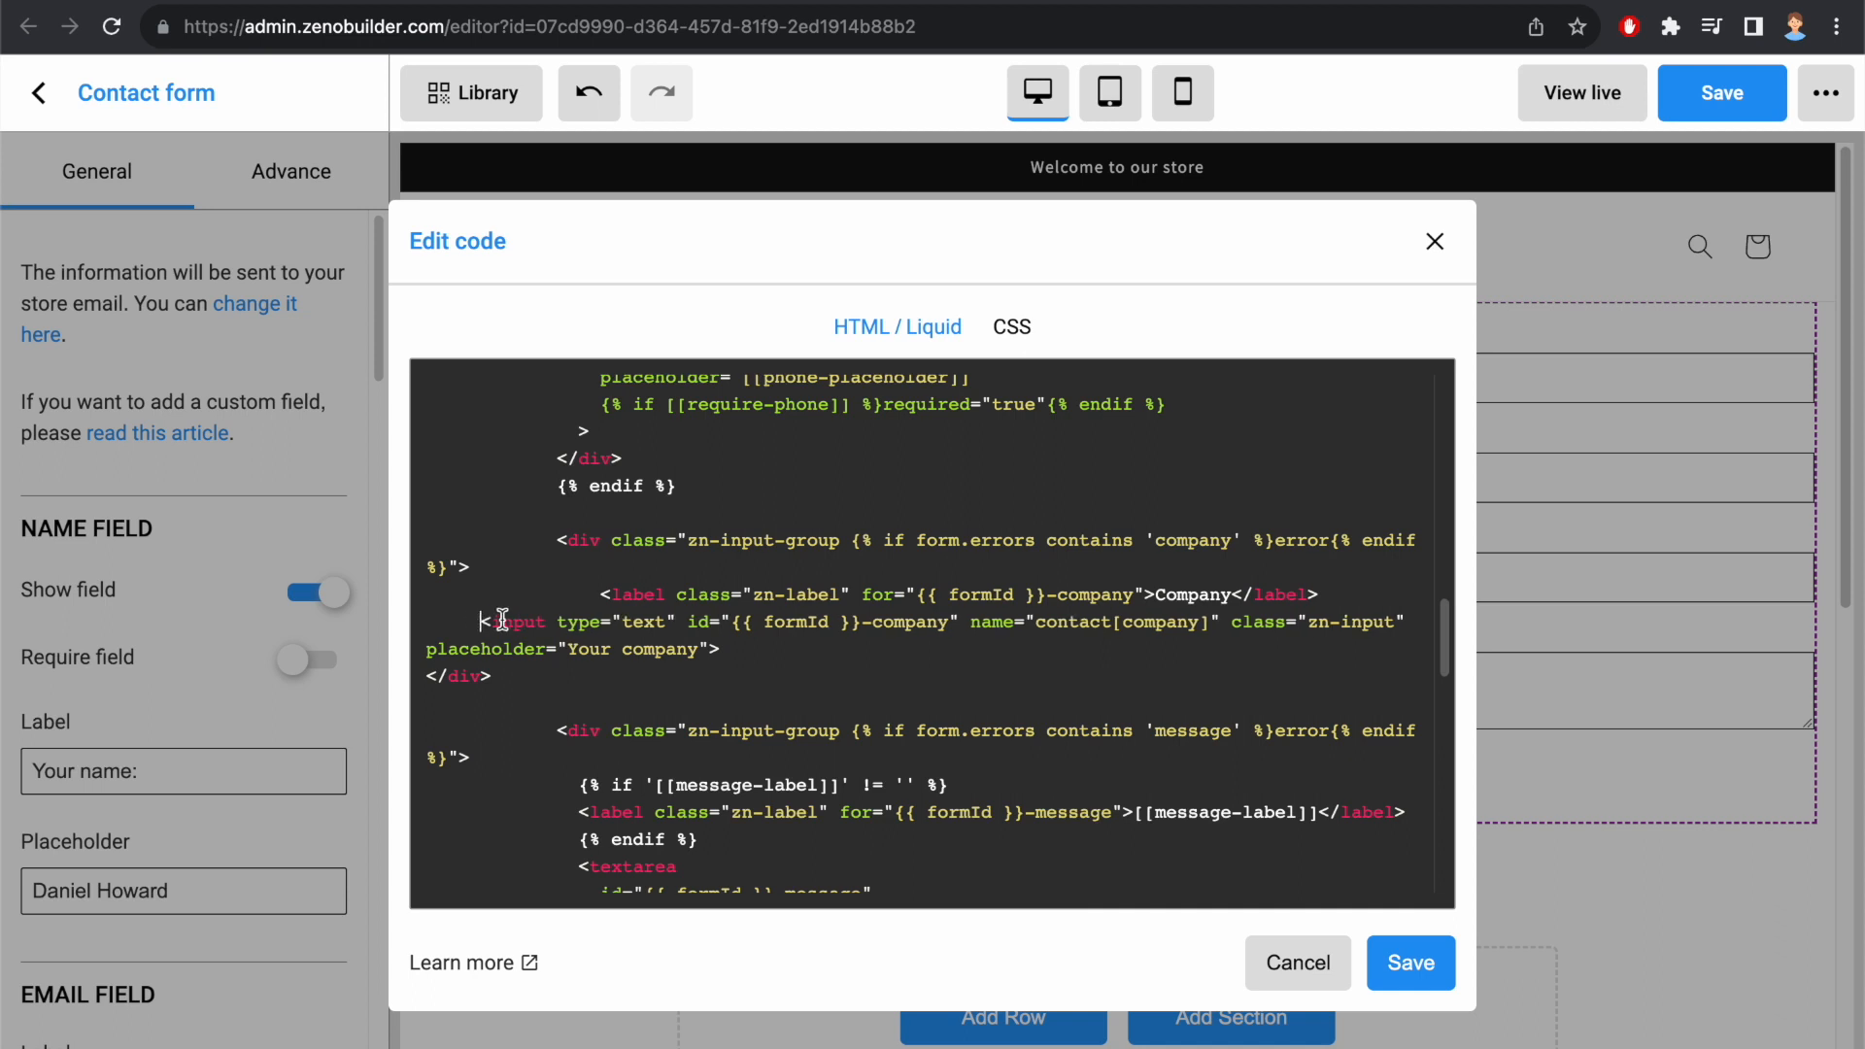
click(431, 677)
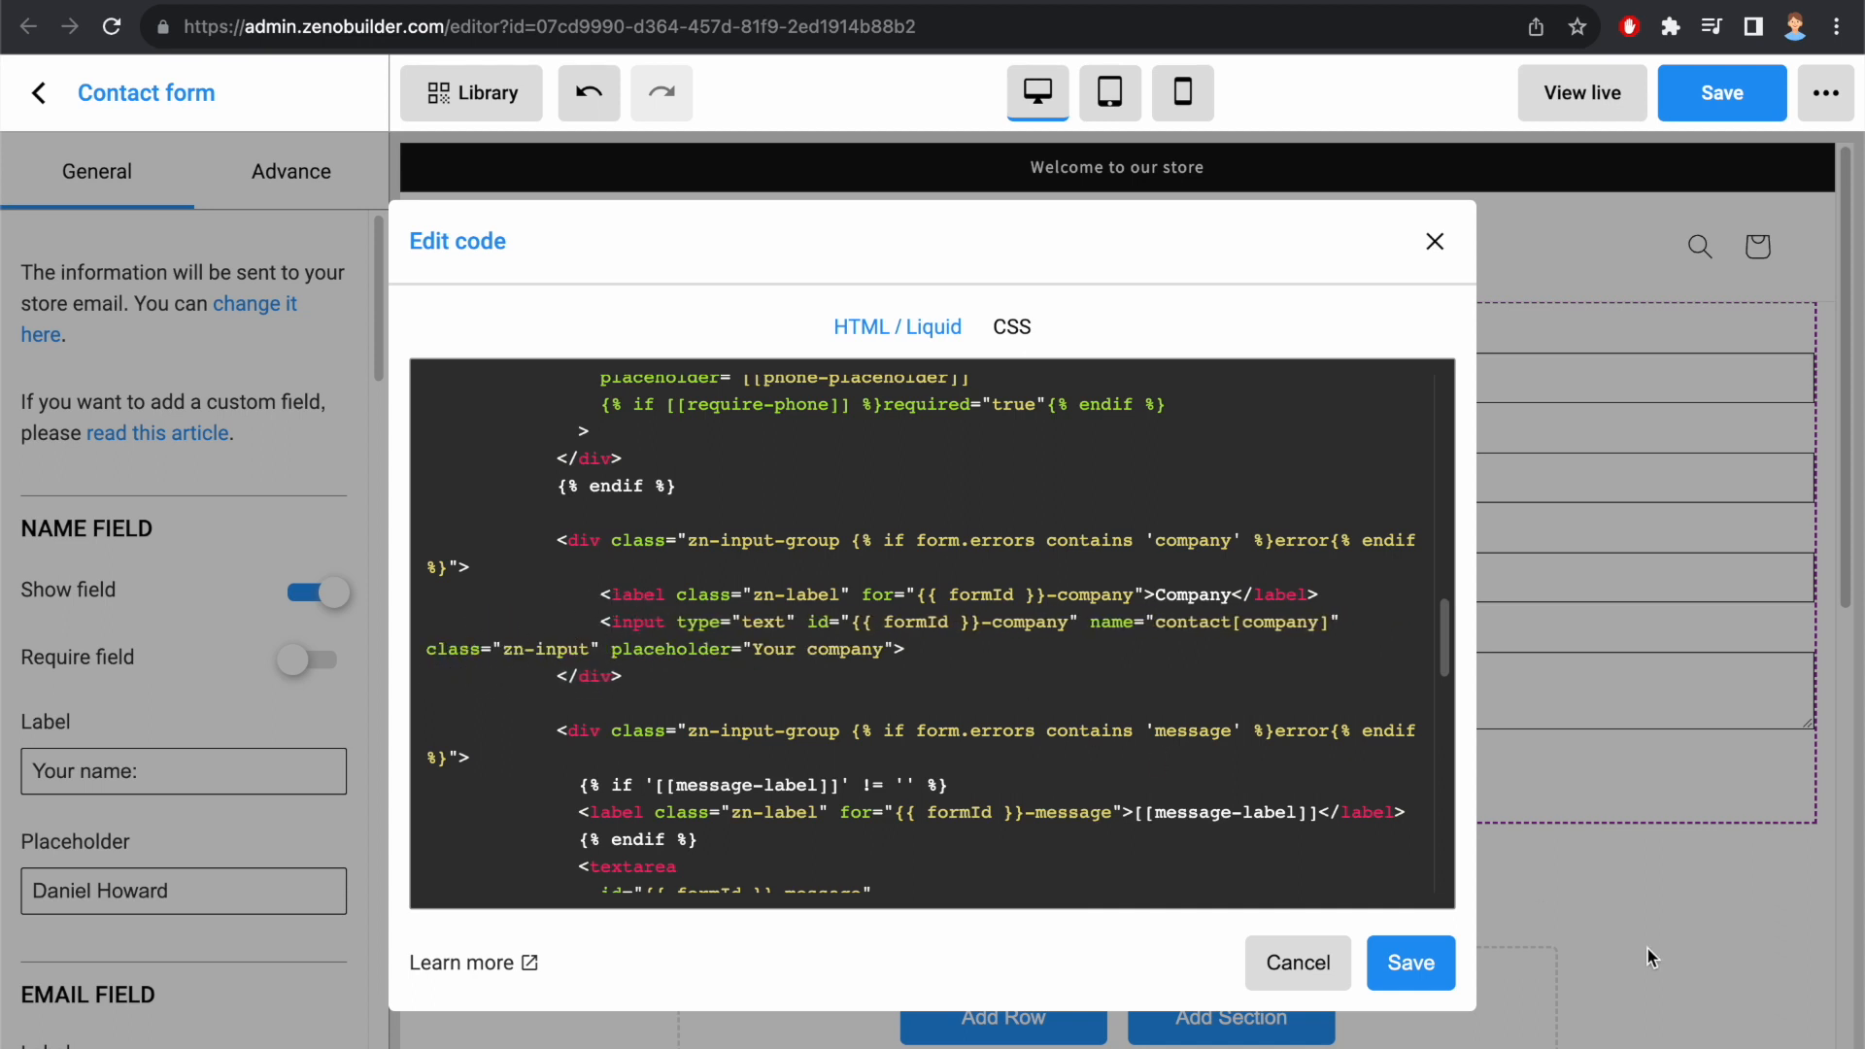
click(1414, 964)
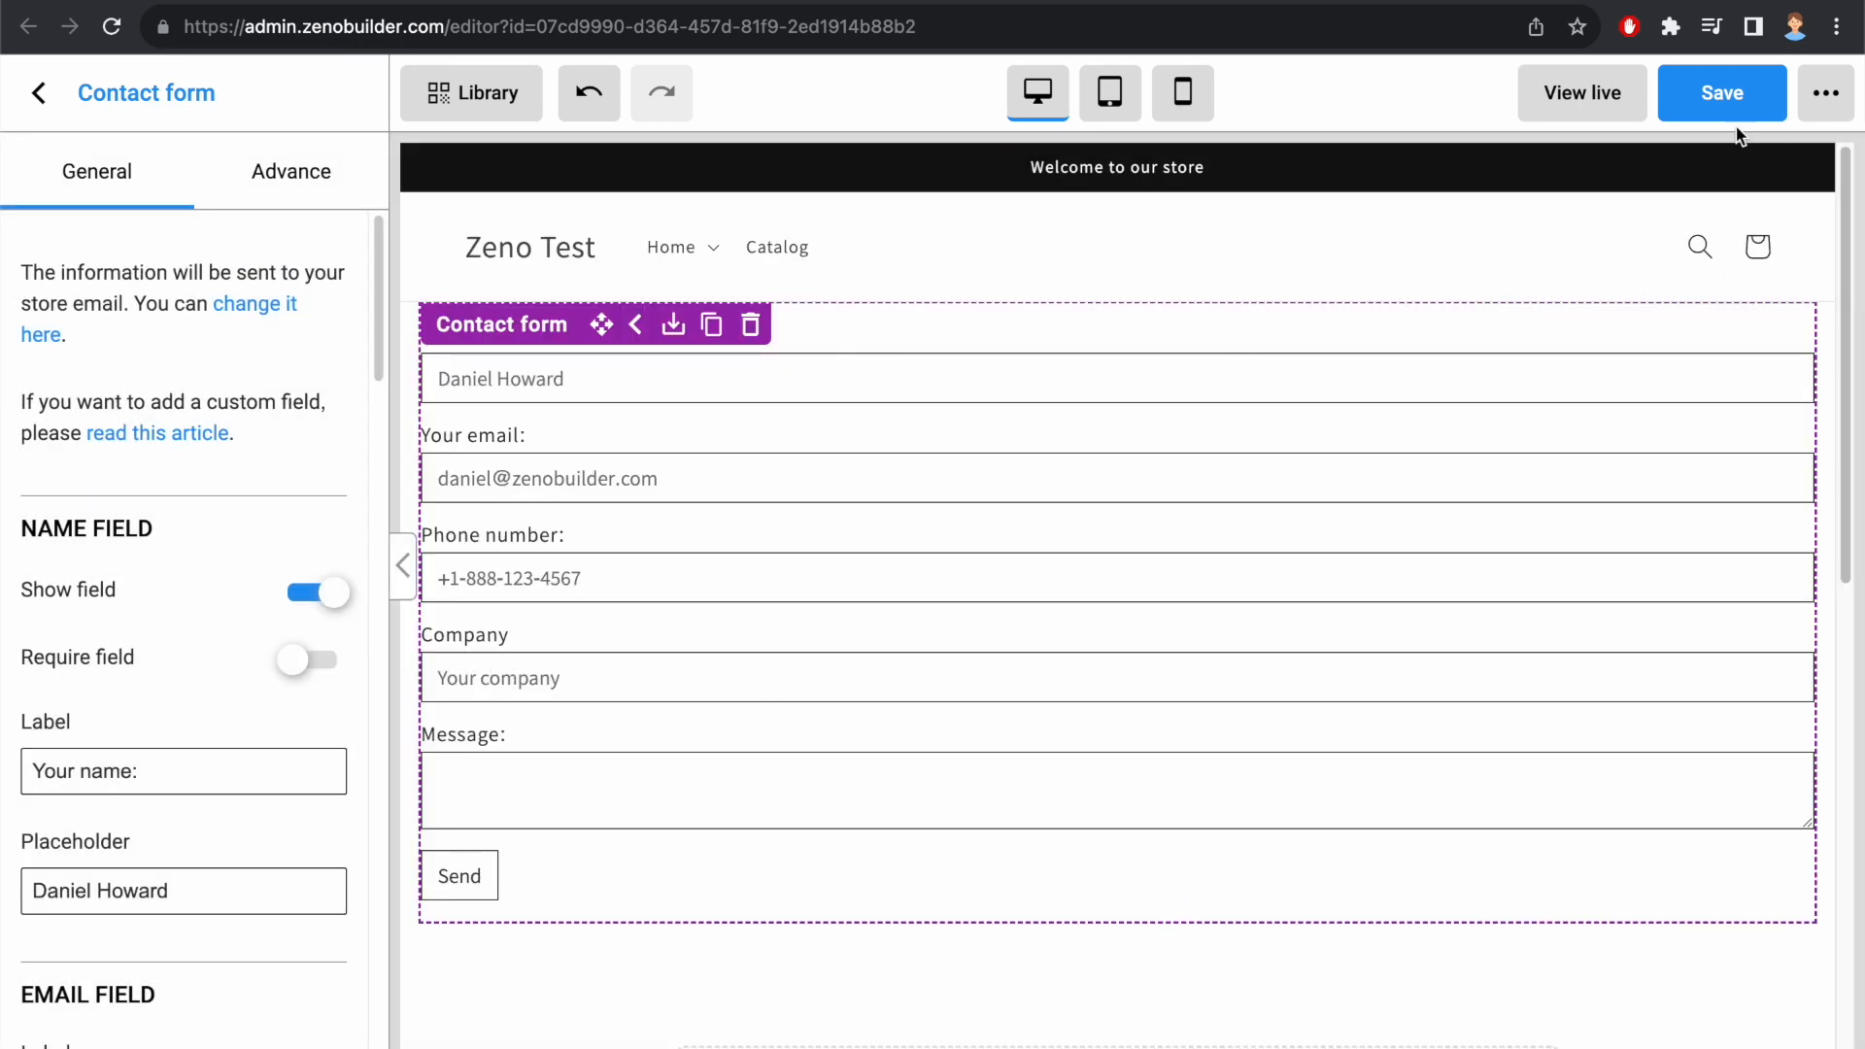
Step: Save the page with the new Company field and publish it
click(1719, 107)
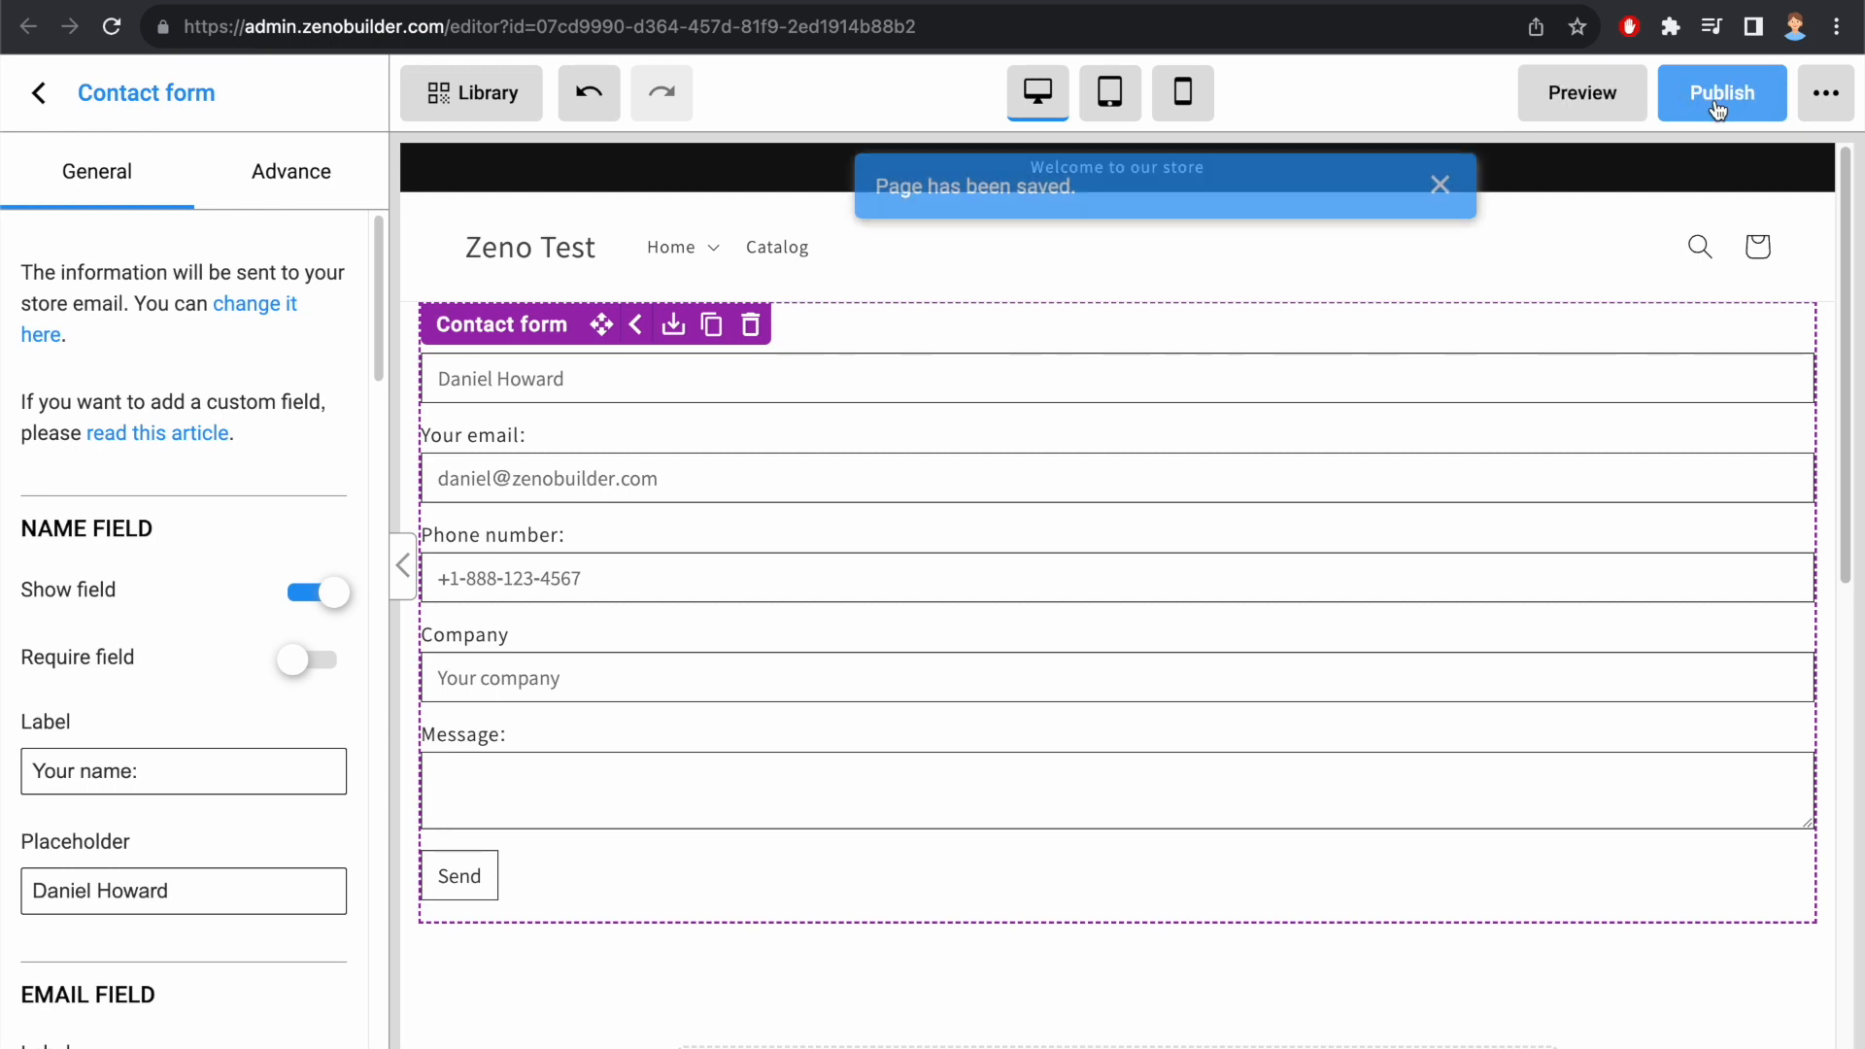
click(1720, 105)
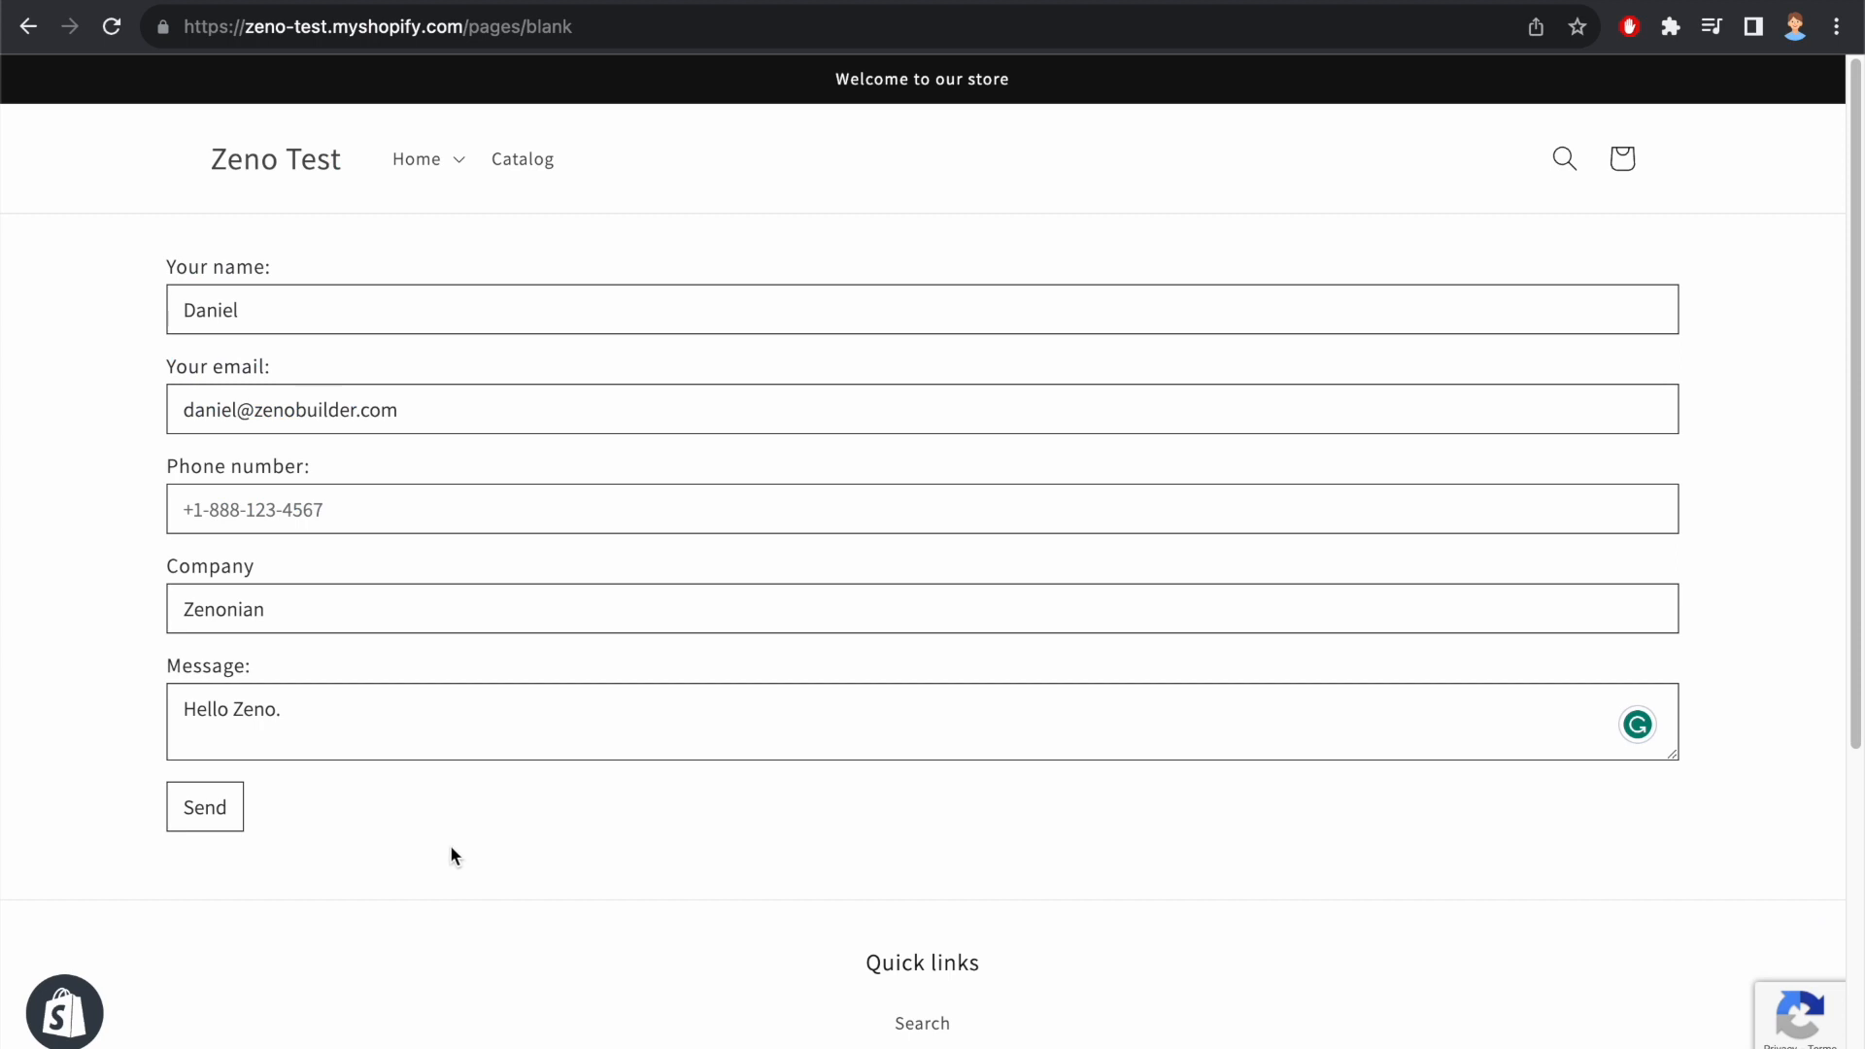
Step: Submit the filled-in contact form on the live store page, with Company "Zenonian" and message "Hello Zeno."
click(207, 822)
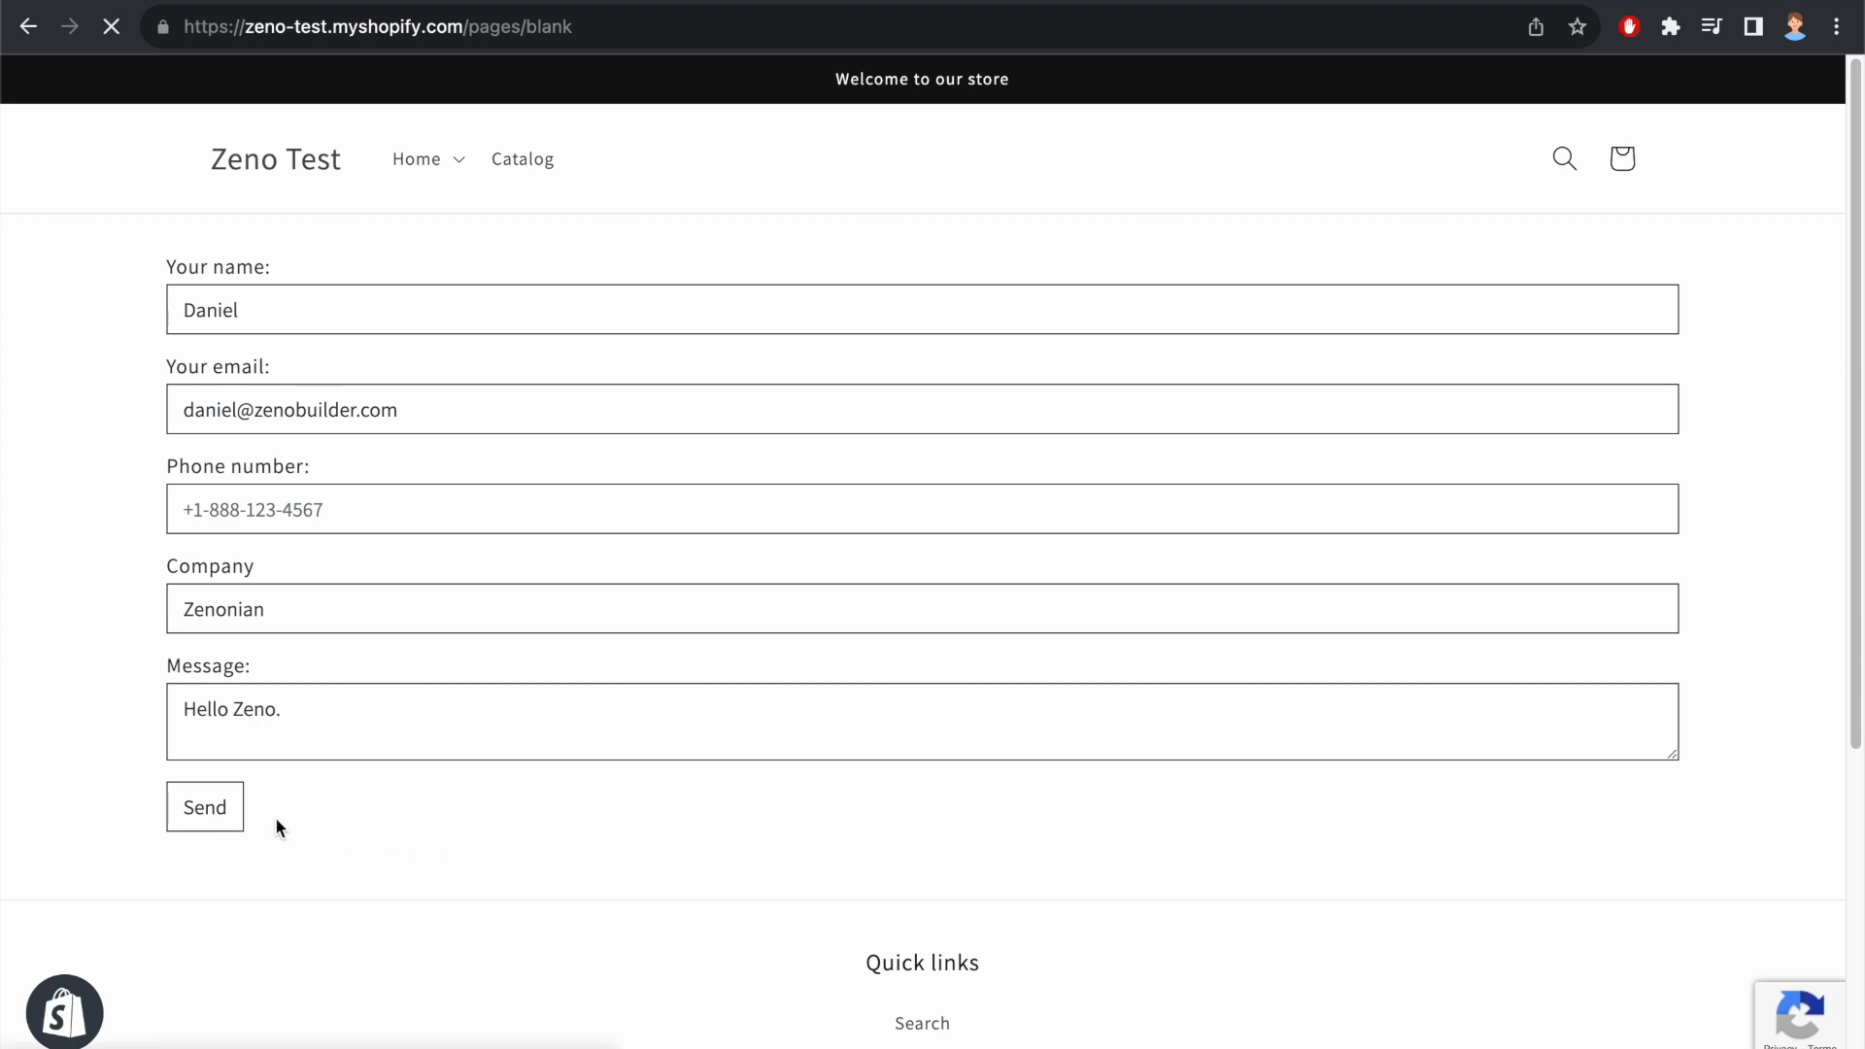